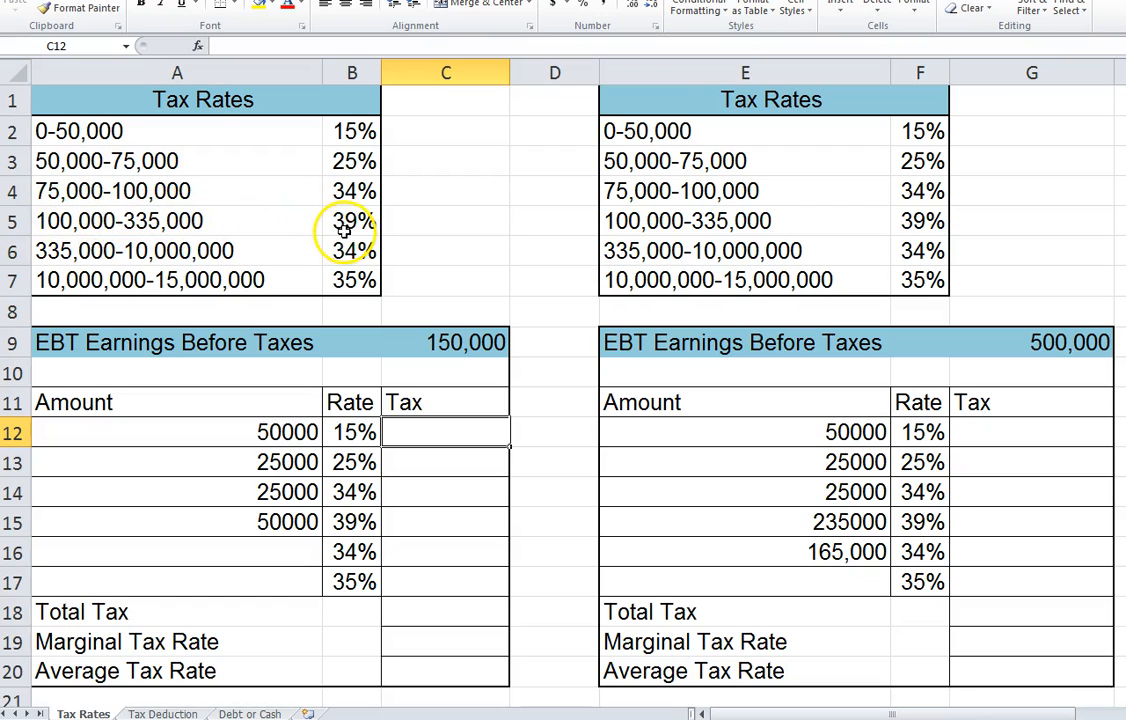
click(456, 343)
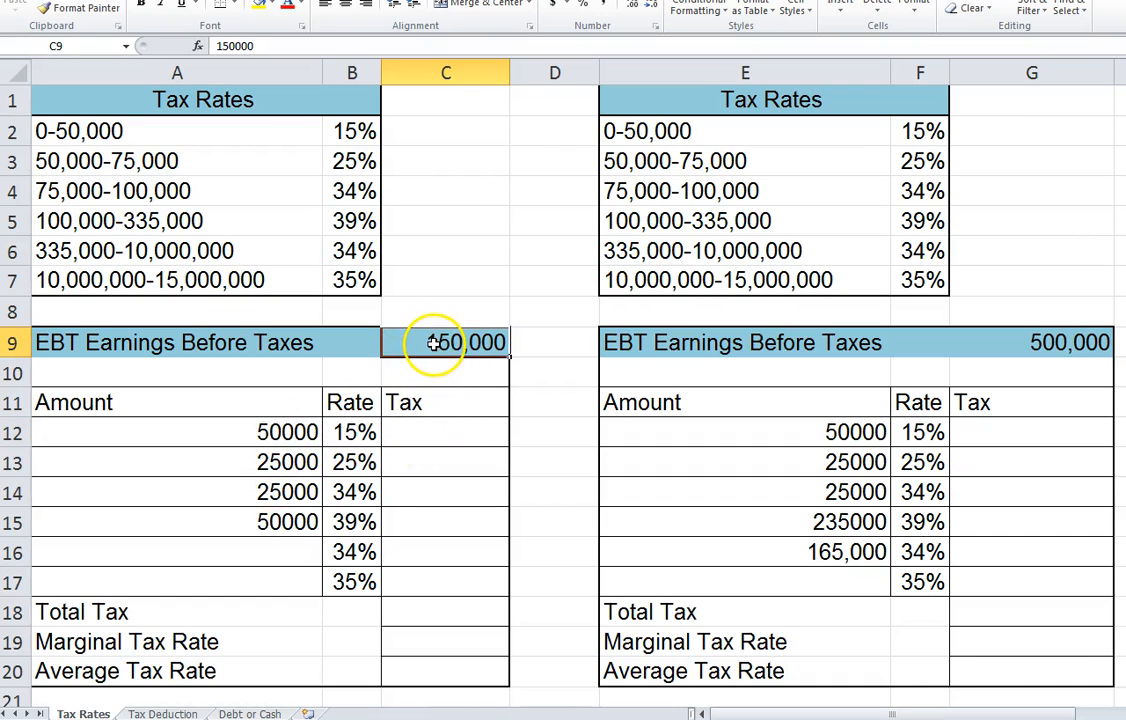
click(410, 432)
click(407, 463)
click(407, 495)
- Calculate the tax for the 15% bracket in C12 by multiplying the amount in A12 by the rate in B12
click(418, 435)
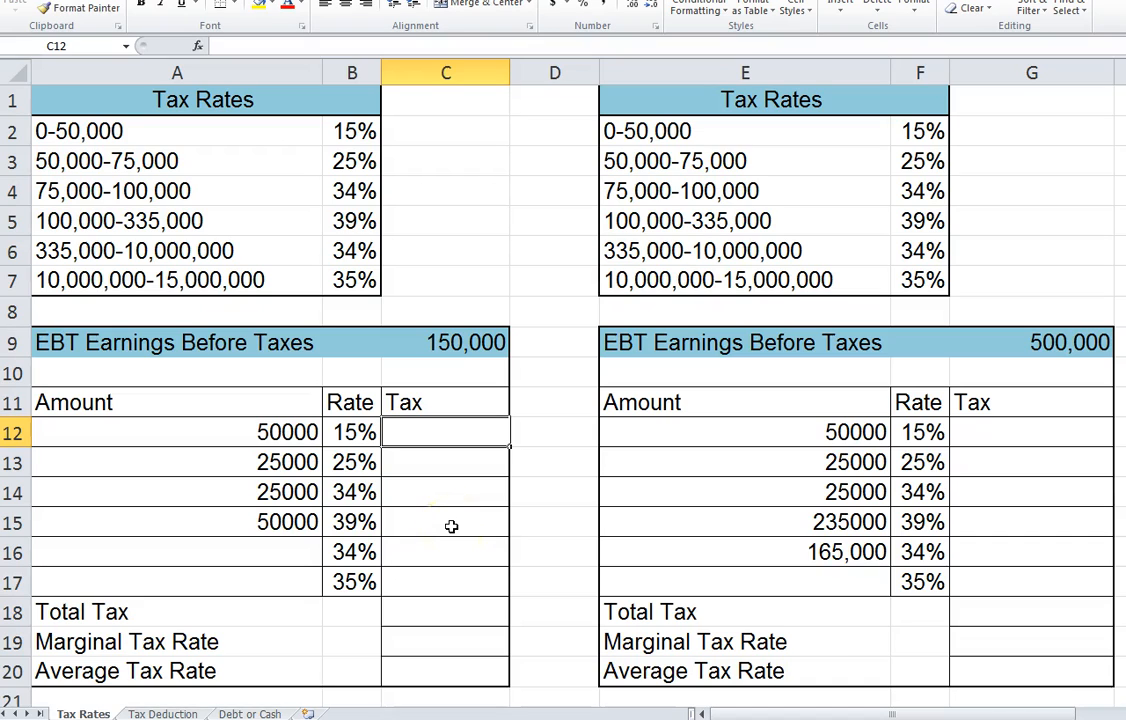
text(+)
key(Left)
key(Left)
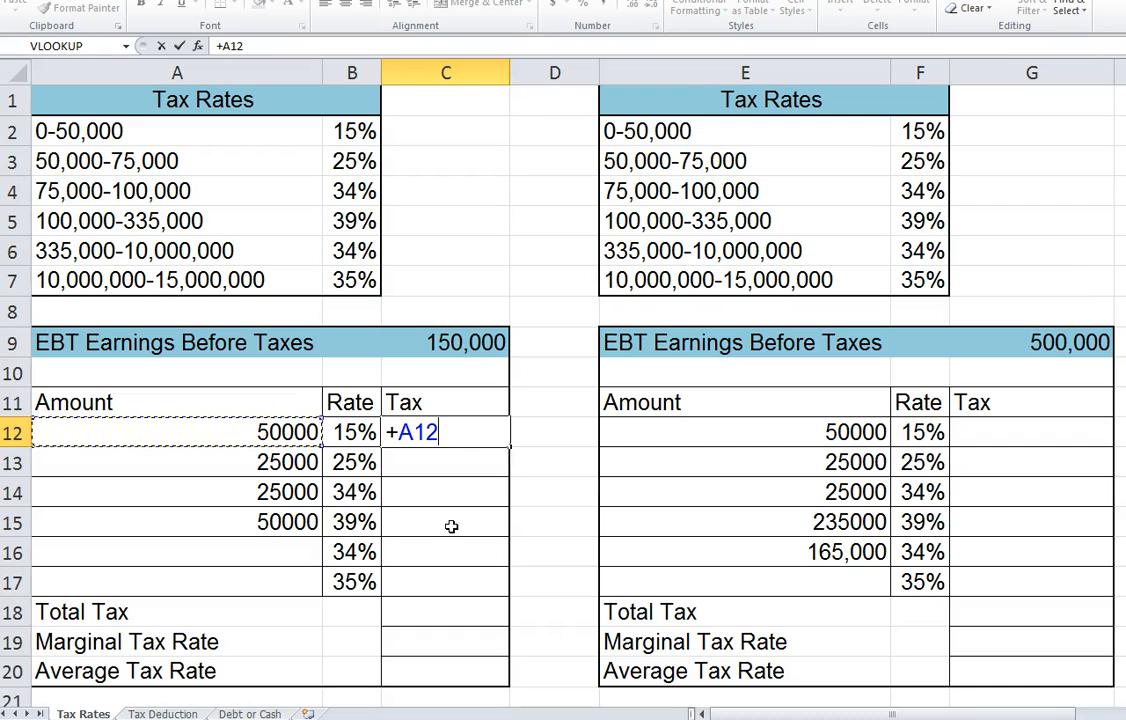
text(*)
key(Left)
key(Return)
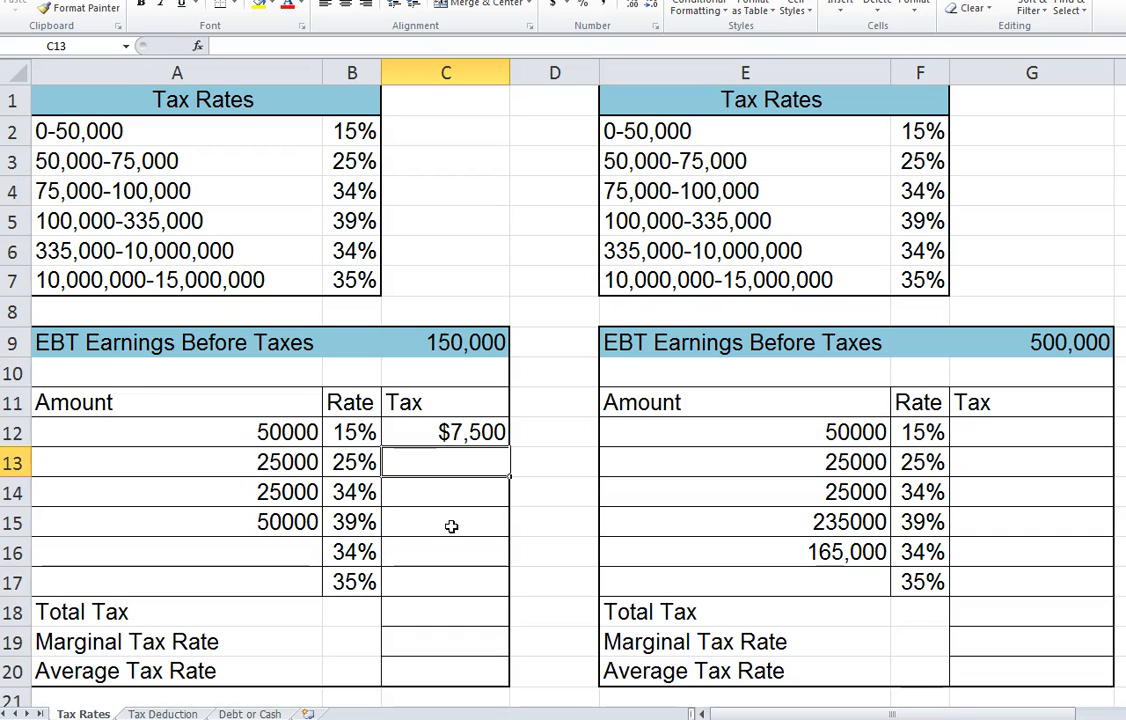
- Calculate the tax for the 25% bracket in C13 with the formula +A13*B13
key(Up)
key(Left)
key(Right)
key(Down)
text(+)
key(Left)
key(Left)
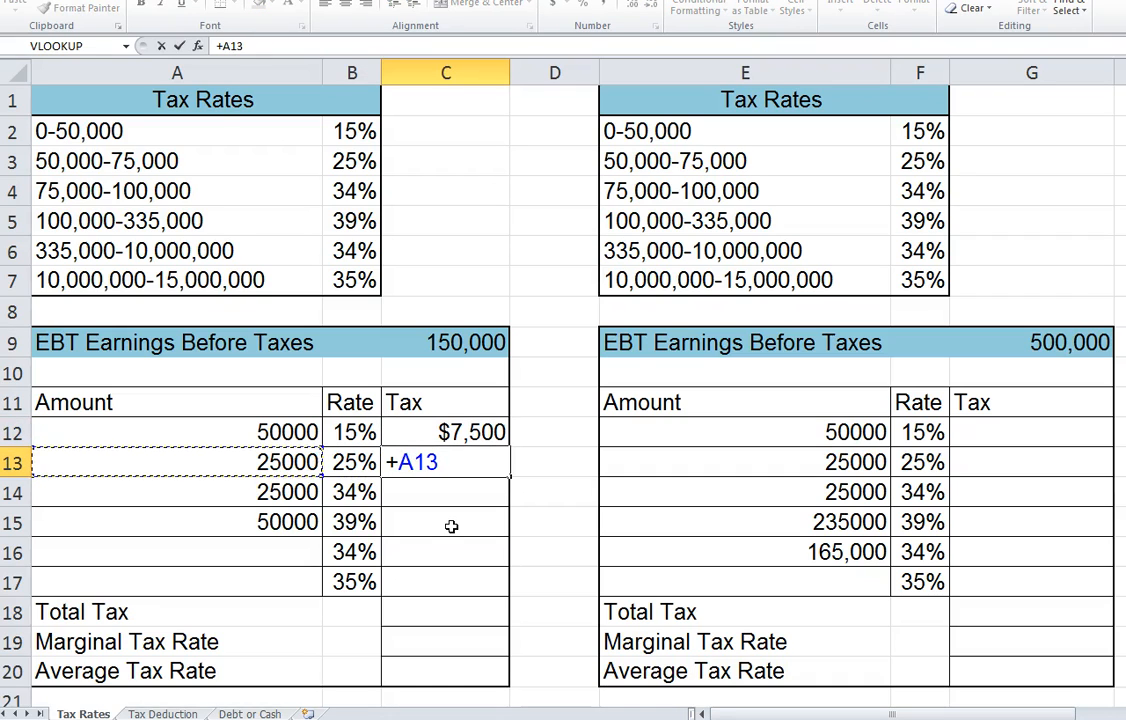
text(*)
key(Left)
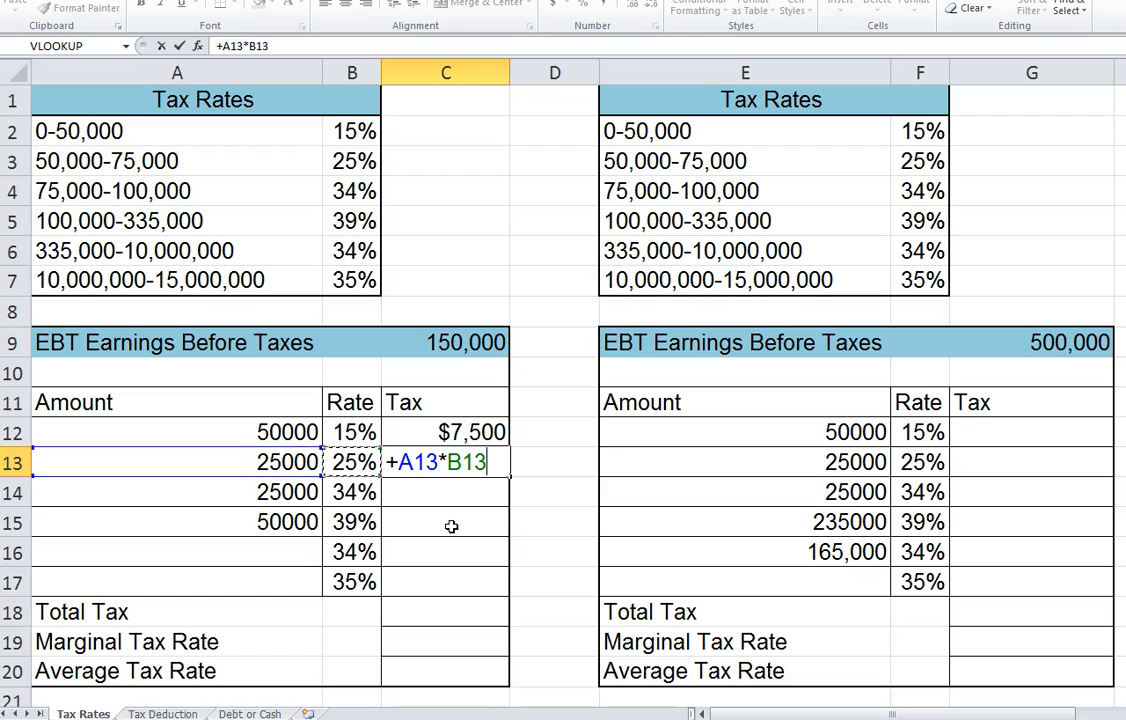
key(Return)
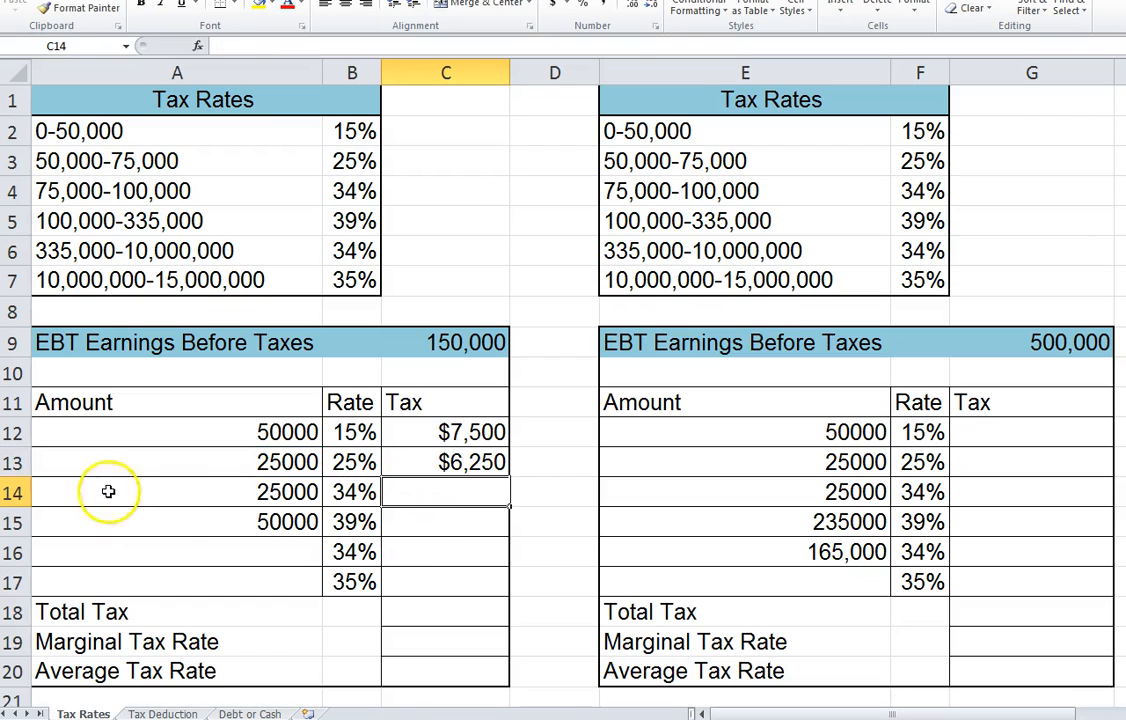
- Extend the tax formula from C13 down through C14 and C15 to cover the 34% and 39% brackets
drag(271, 433, 271, 458)
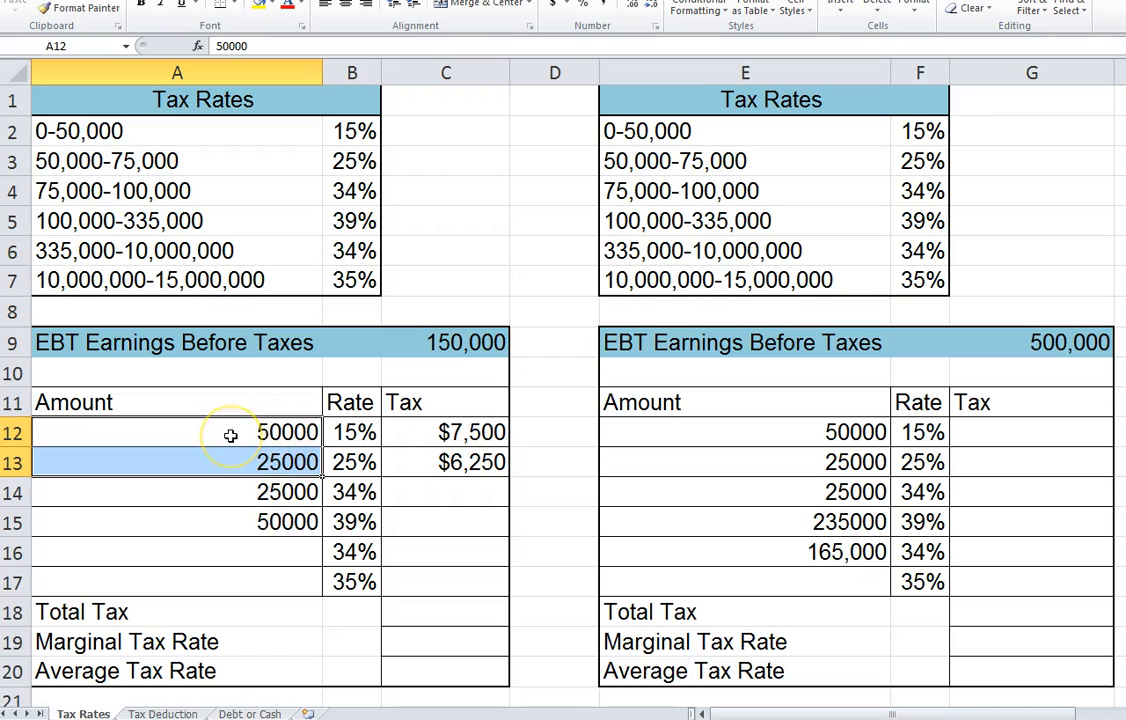
click(276, 492)
click(438, 497)
click(486, 462)
drag(508, 477, 506, 498)
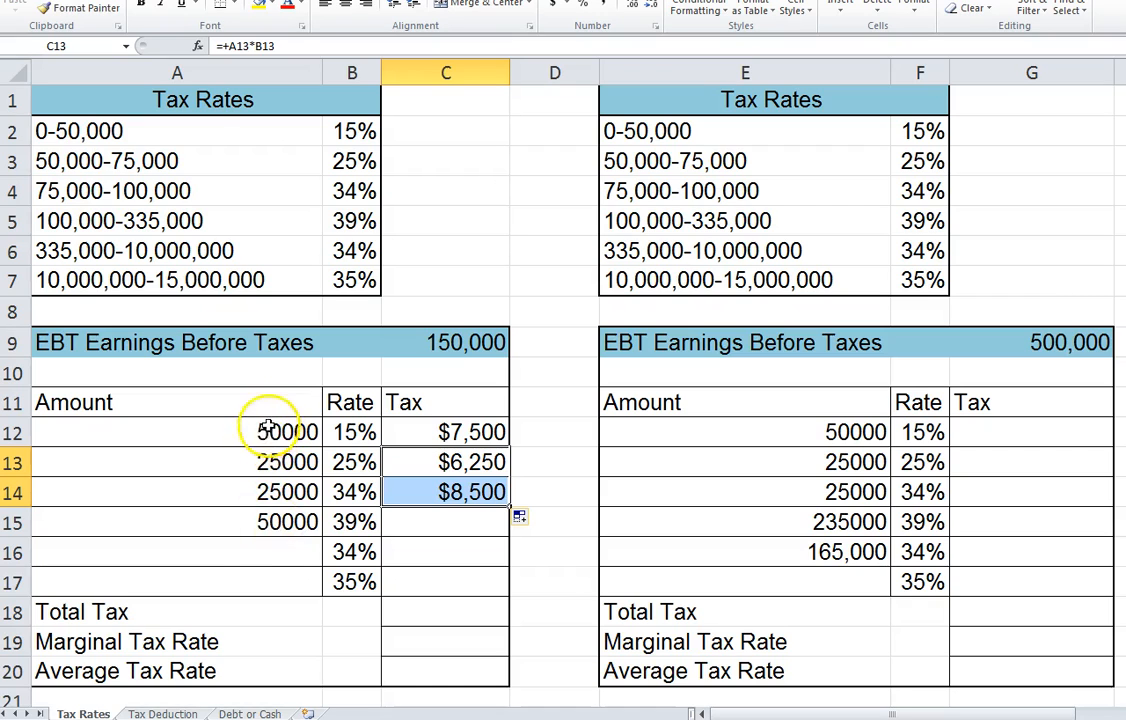
drag(271, 405, 283, 534)
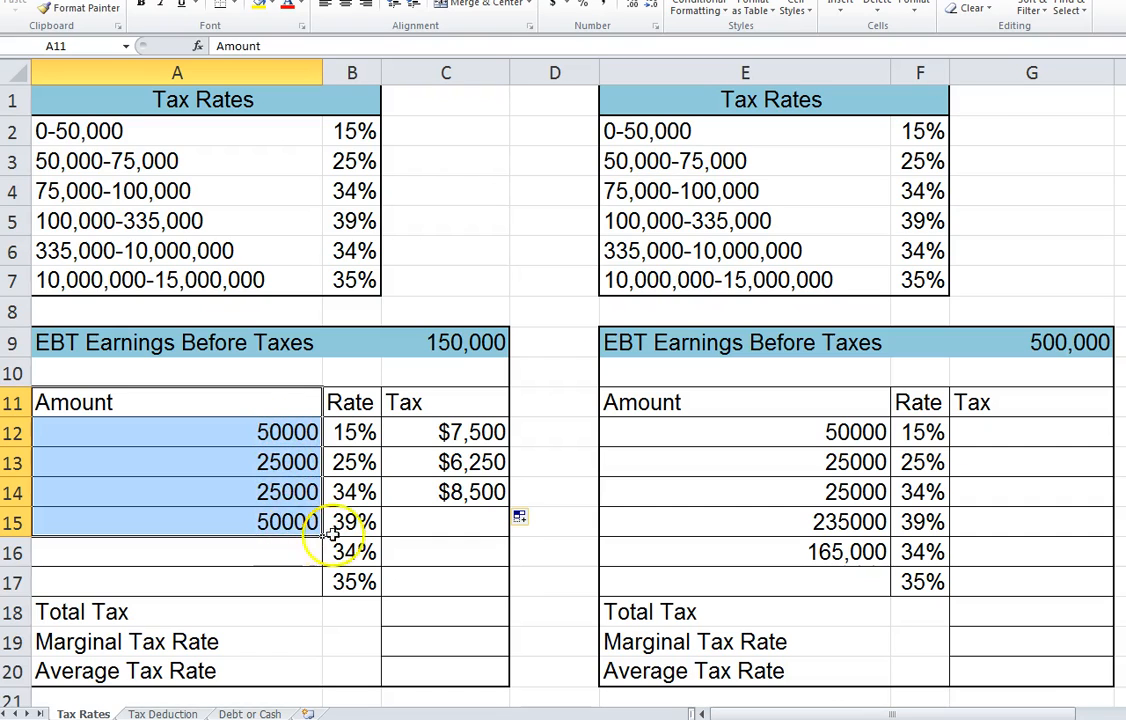
click(427, 516)
click(470, 491)
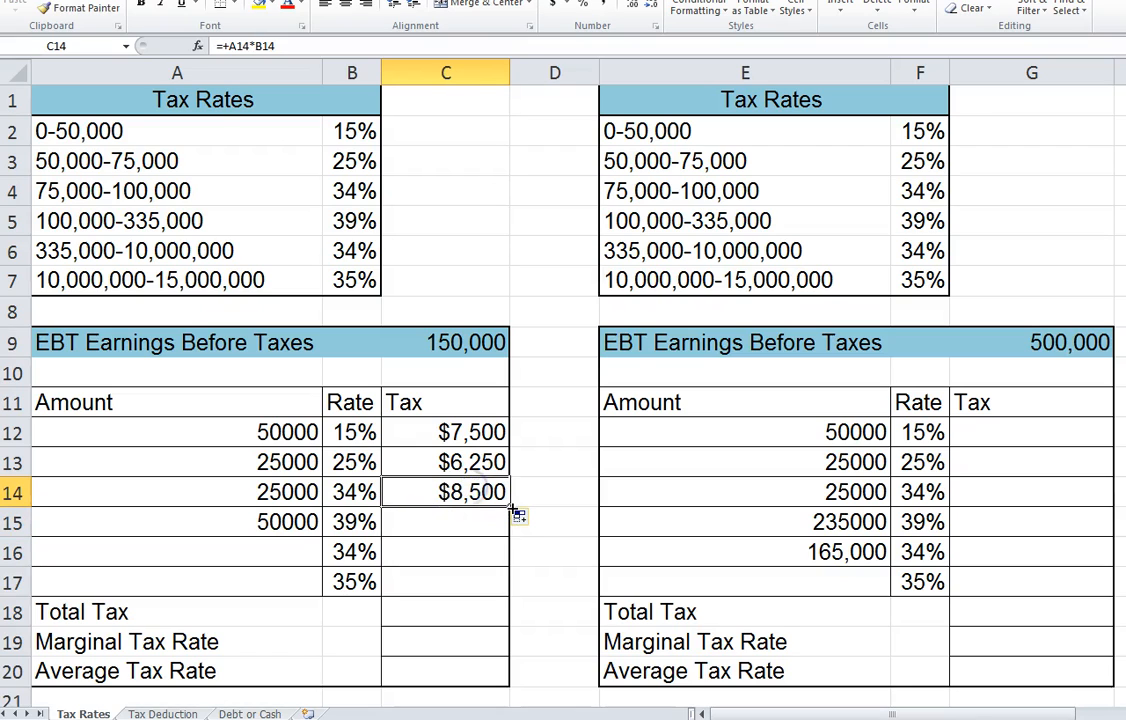
drag(512, 518, 511, 524)
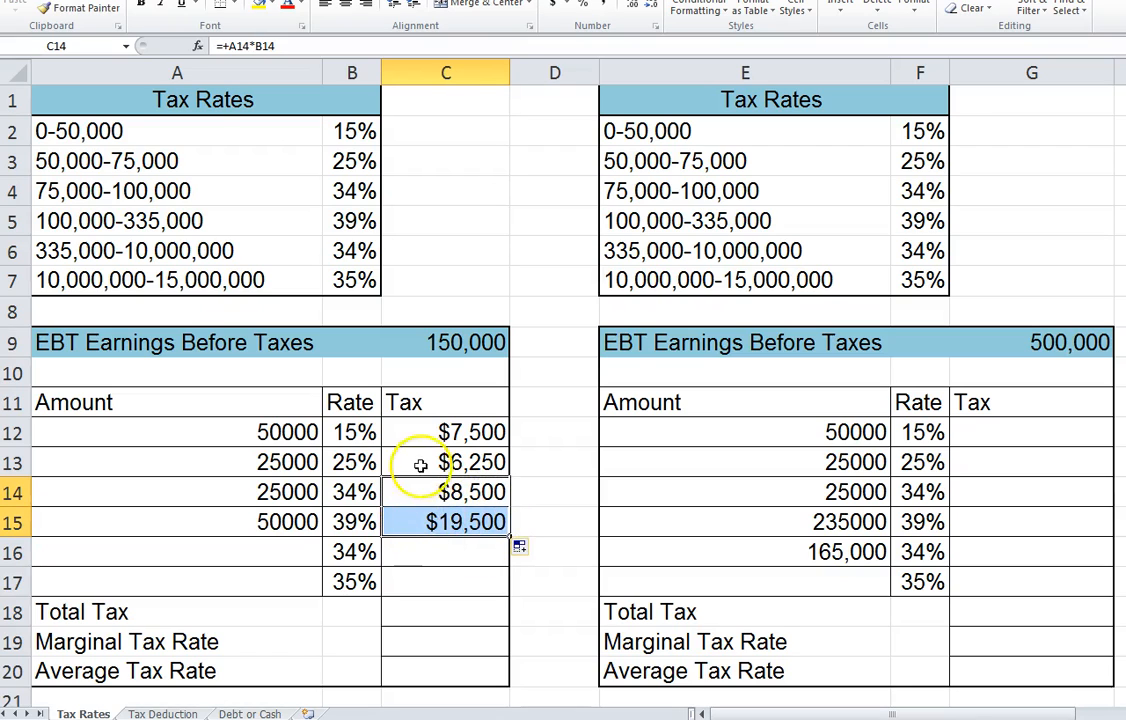
- Compute the Total Tax in C18 as the sum of C12:C17
click(428, 601)
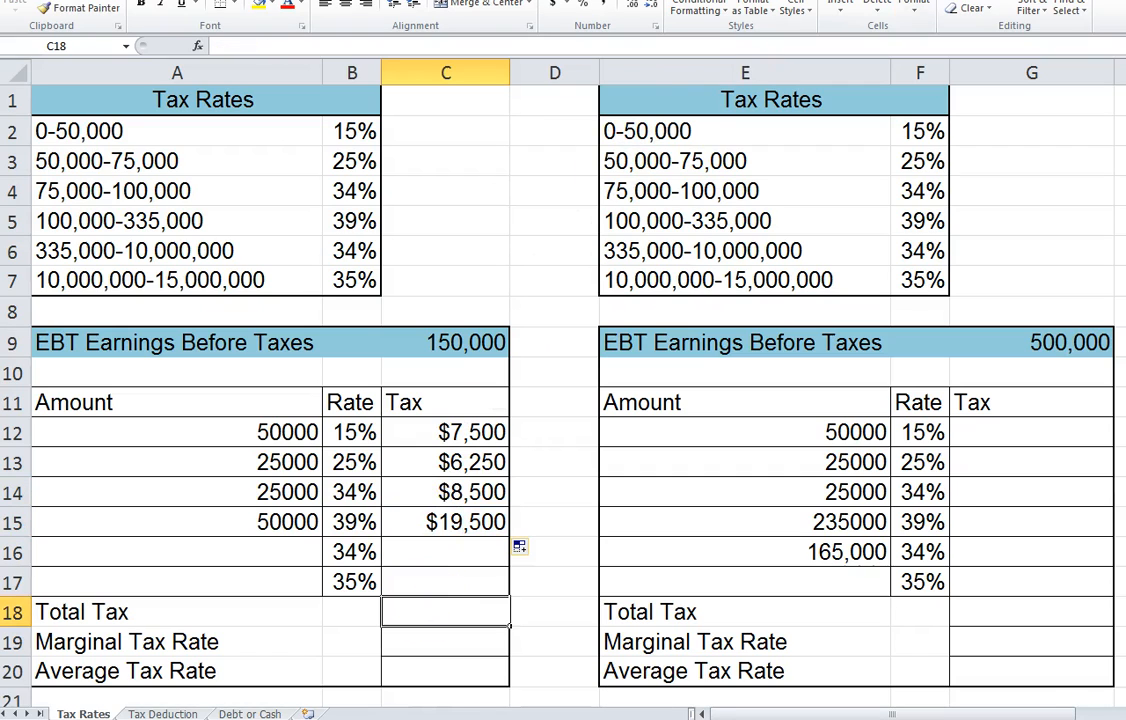
key(alt+equal)
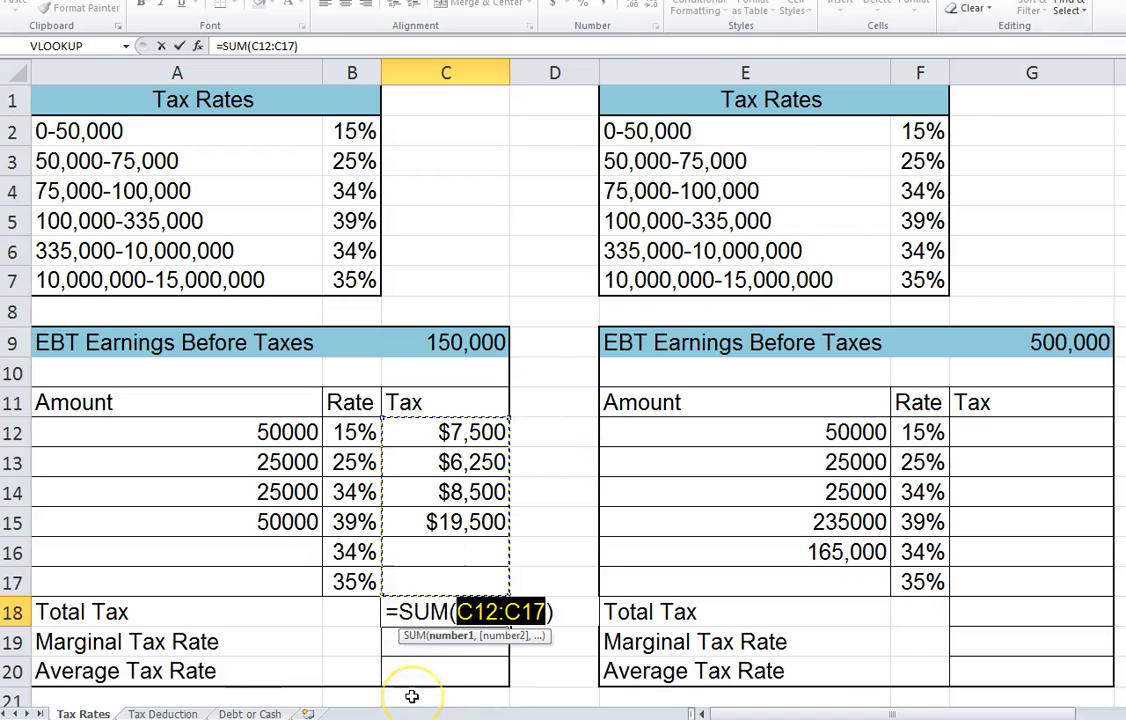
key(Return)
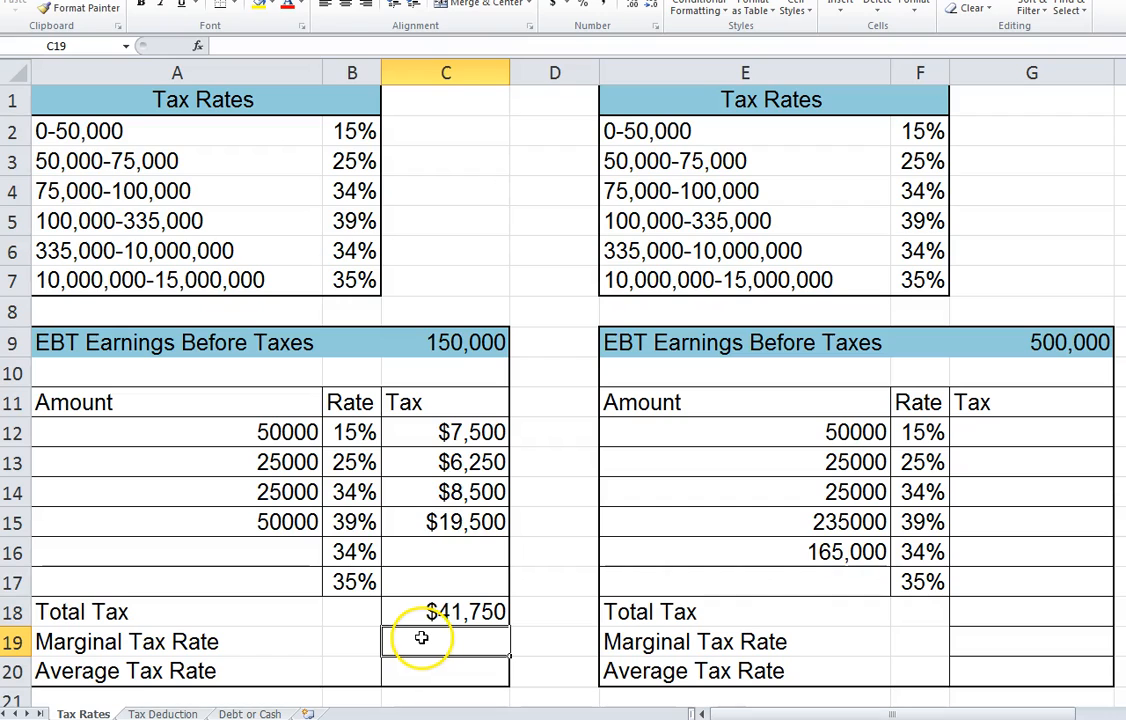
- Set the Marginal Tax Rate in C19 to reference the 39% bracket rate in B15
click(345, 521)
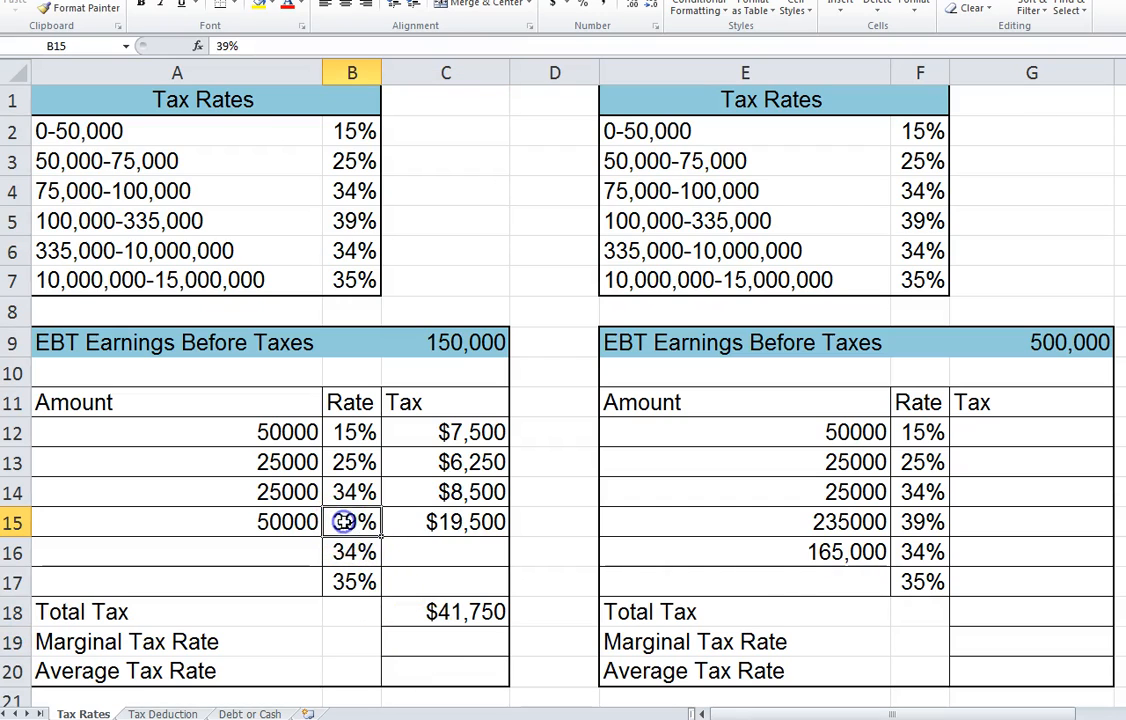
click(436, 645)
text(+)
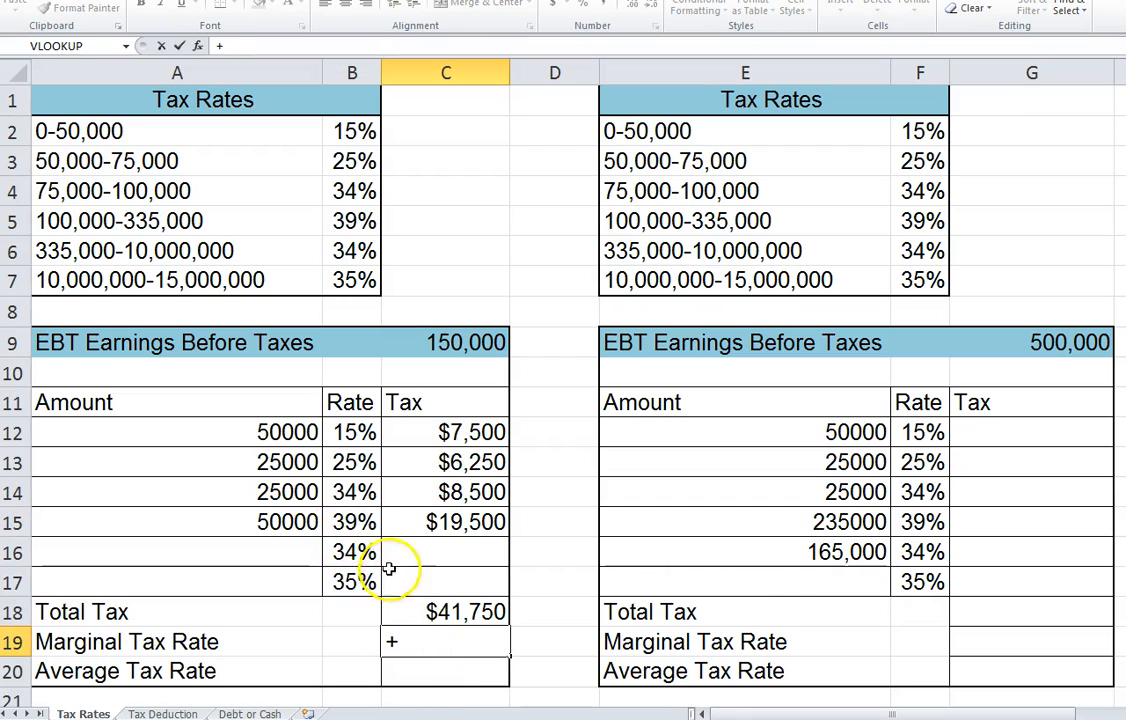
click(342, 518)
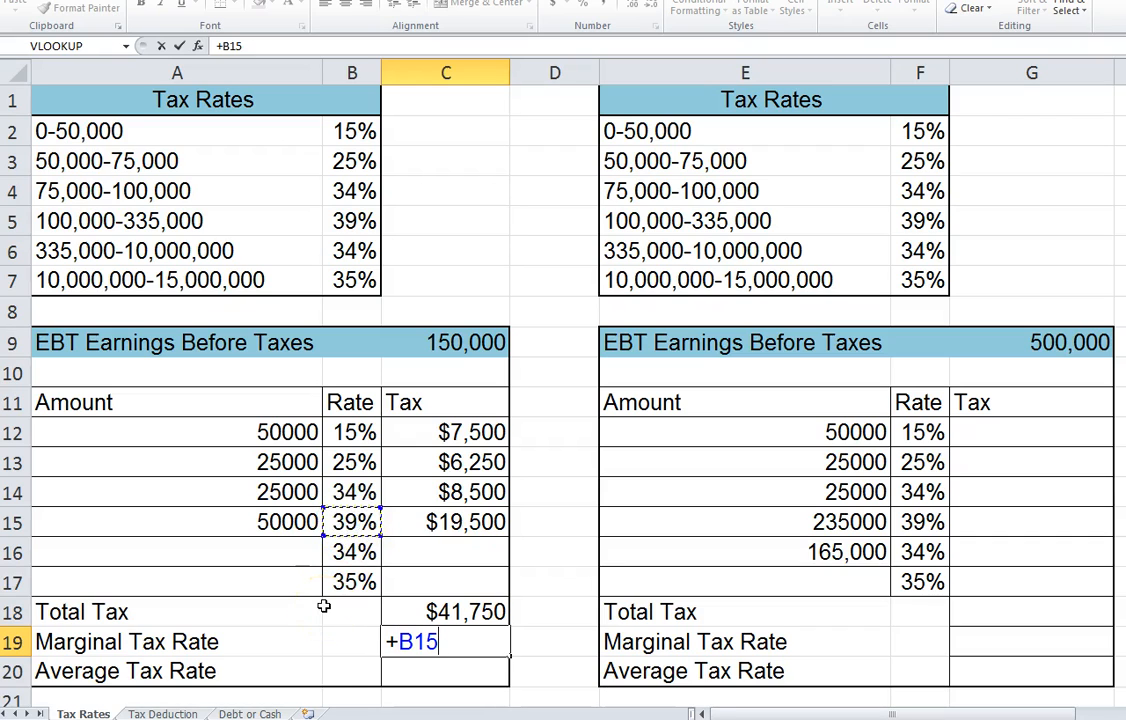
key(Return)
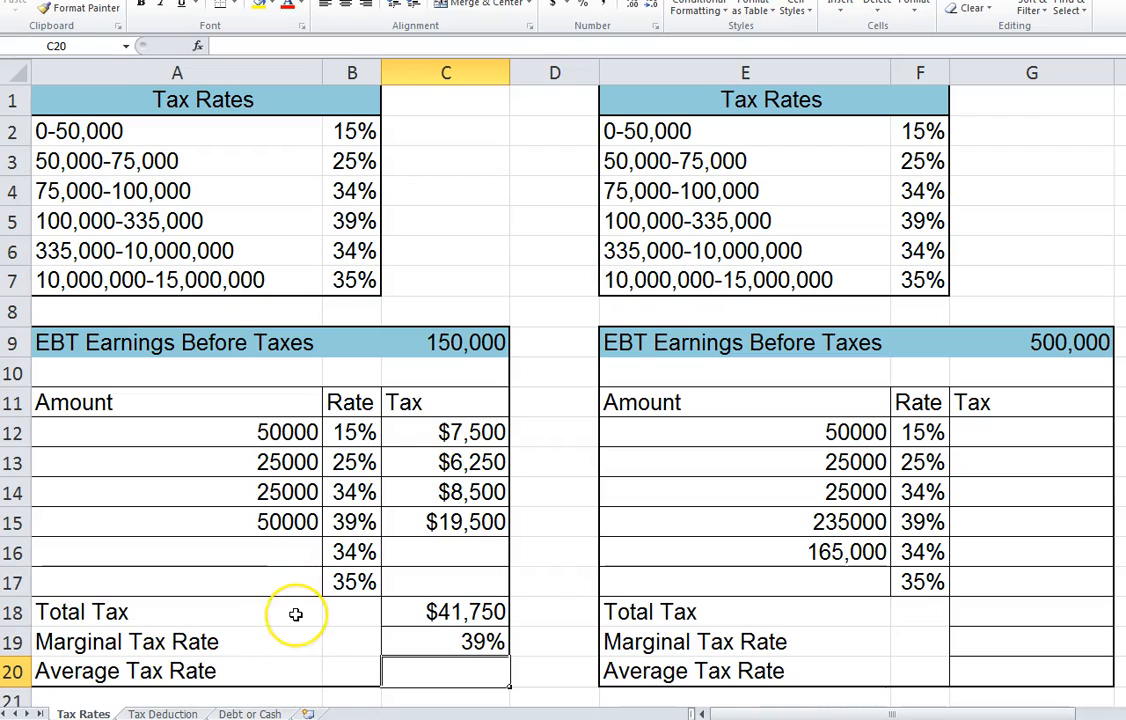
- Calculate the Average Tax Rate in C20 by dividing the Total Tax in C18 by the earnings before taxes in C9
text(+)
key(Up)
key(Up)
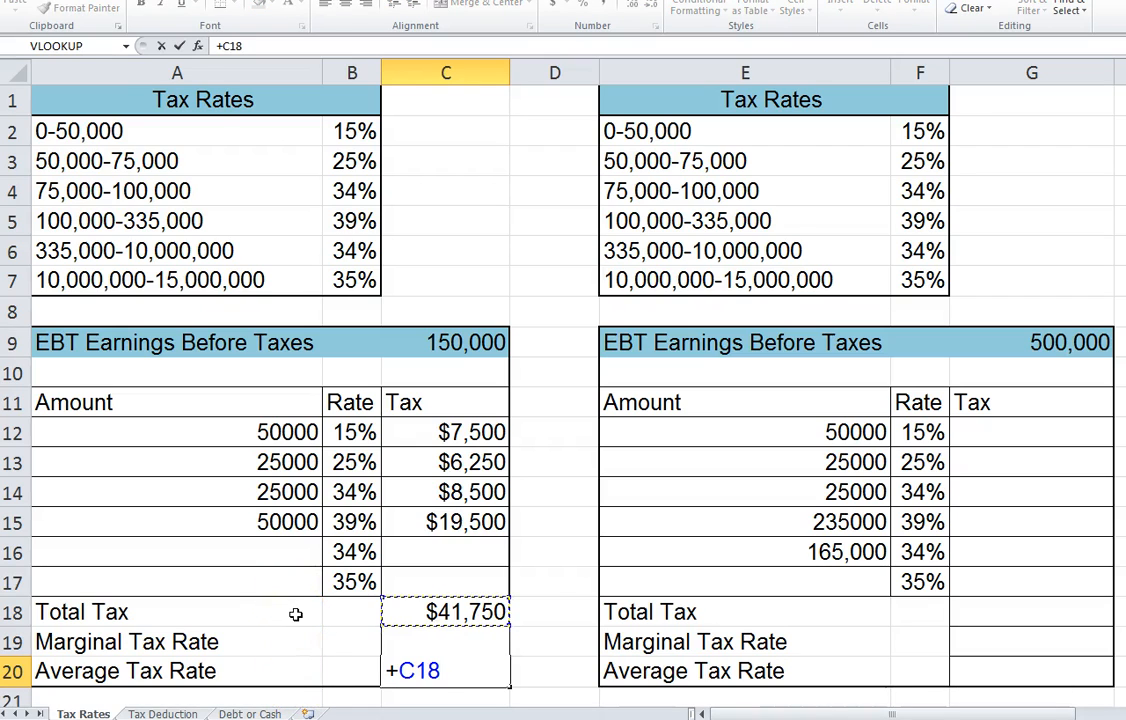
key(Up)
key(Up)
key(Up)
key(Up)
key(Up)
key(Up)
key(Up)
key(Up)
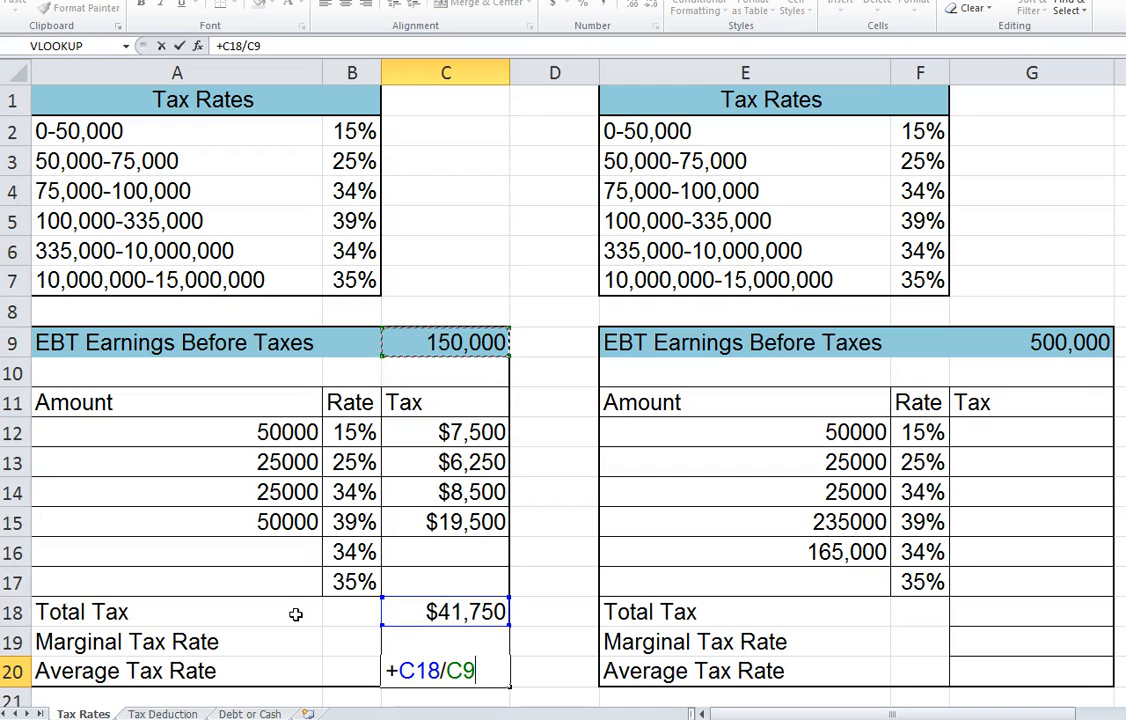
key(Return)
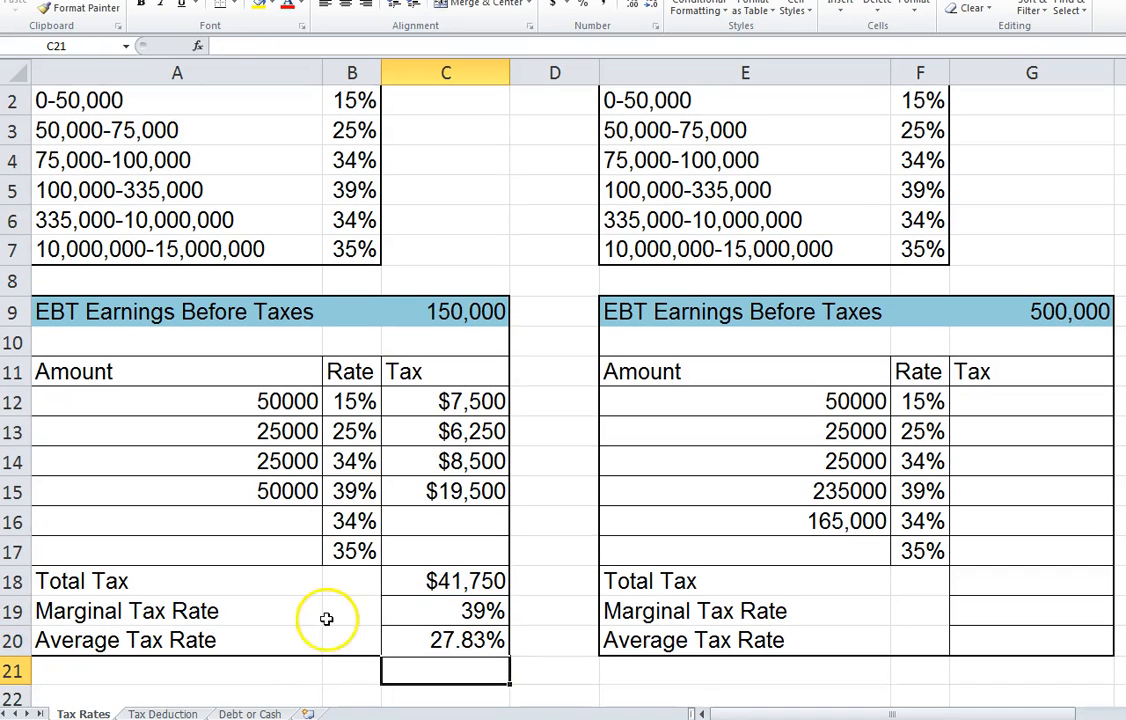
- Review the average tax rate formula and compare the marginal tax rate with the highest bracket rate used for the 150,000 earnings
click(406, 643)
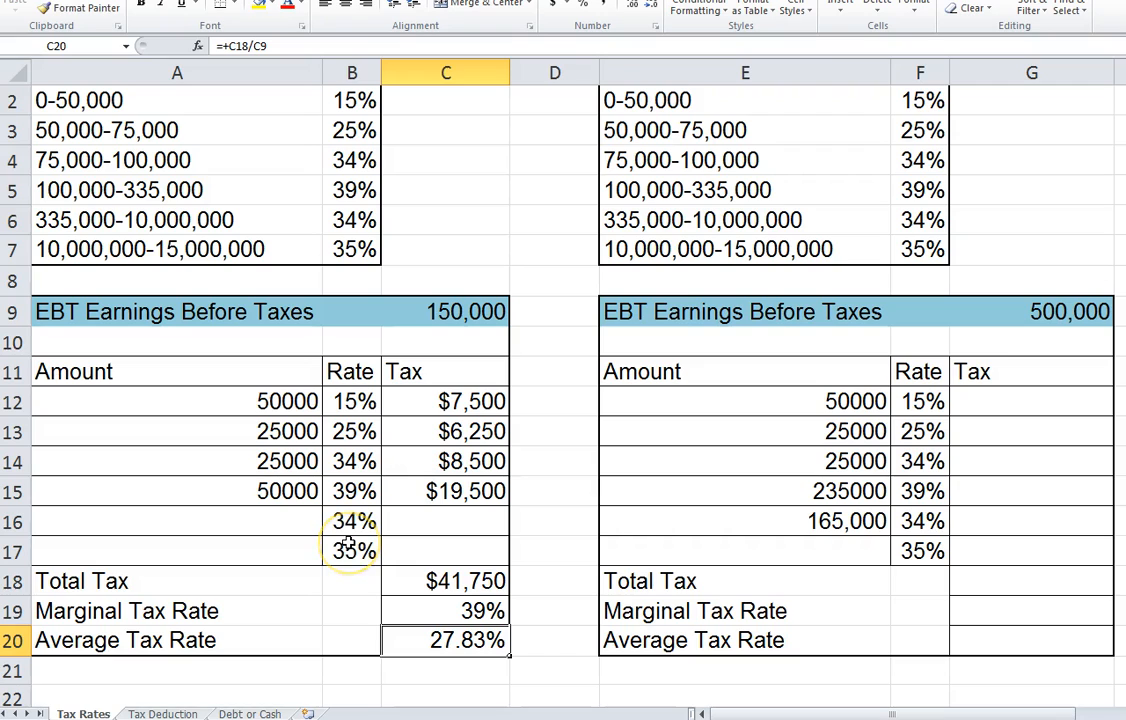
click(70, 611)
click(352, 491)
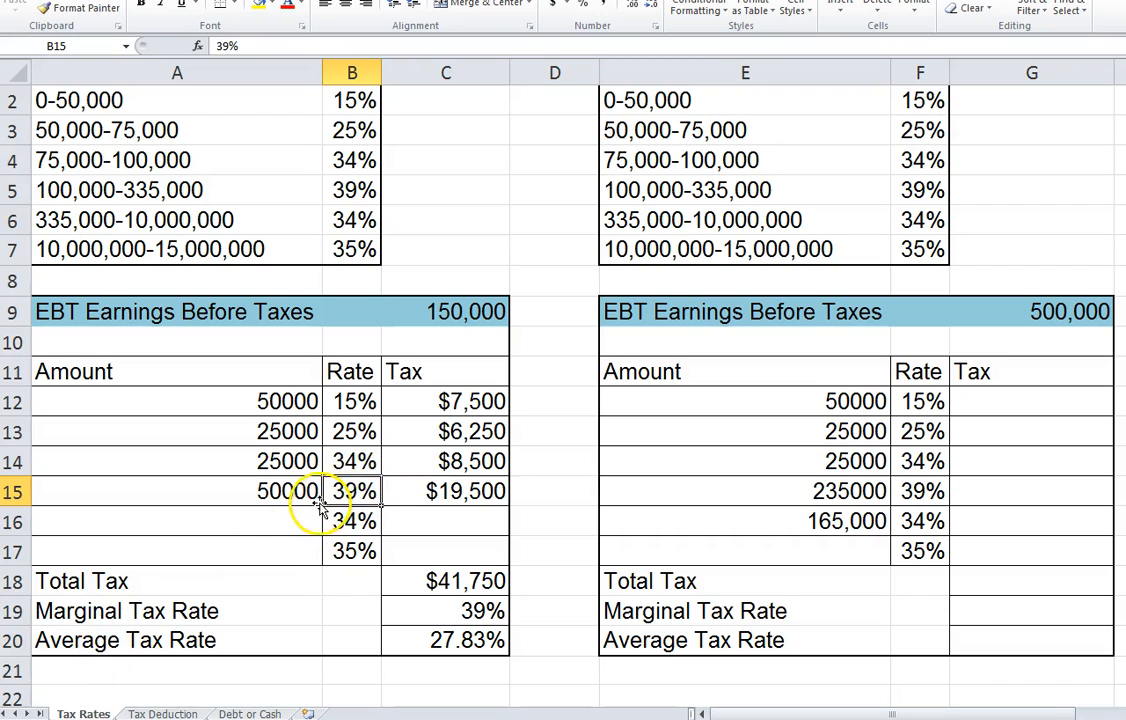
click(150, 640)
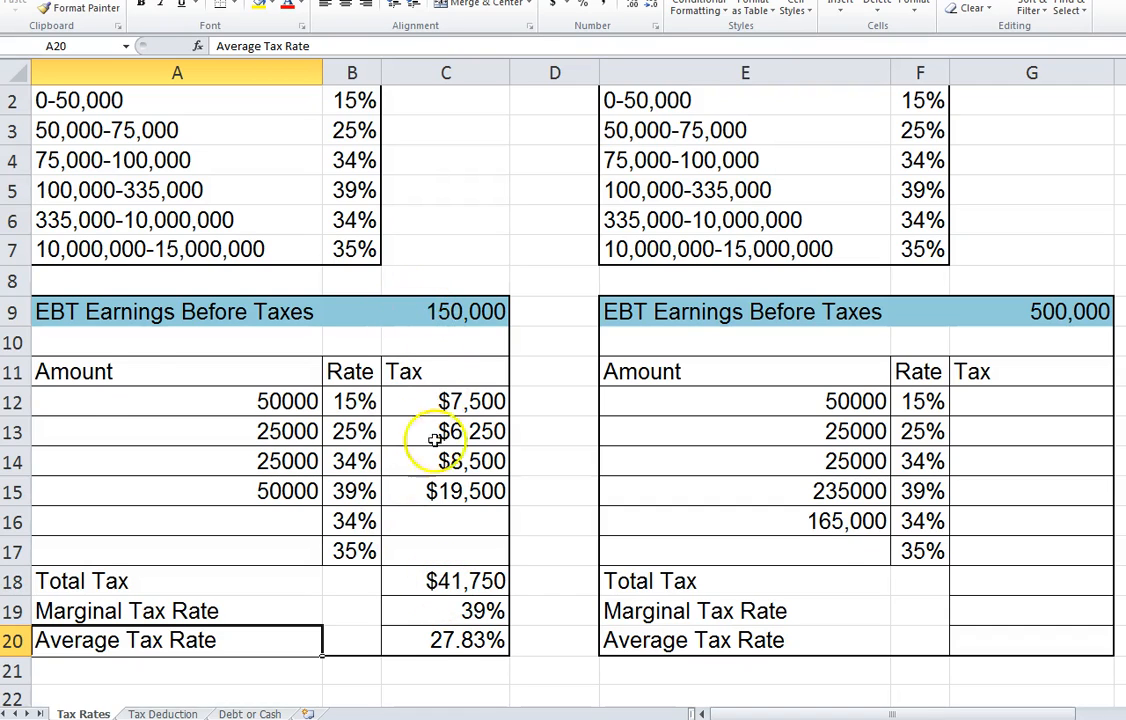
scroll(420, 445, up, 1)
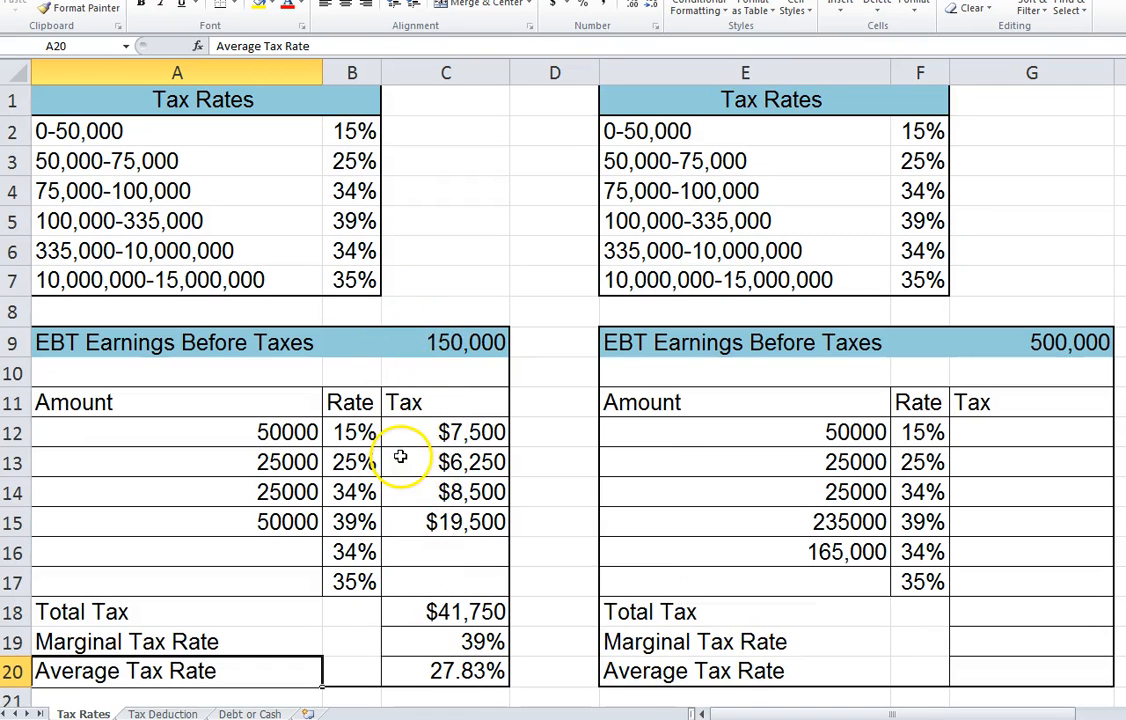
- Examine how the 500,000 earnings are split across the bracket amounts in E12:E16, including the formula in E16
click(1047, 342)
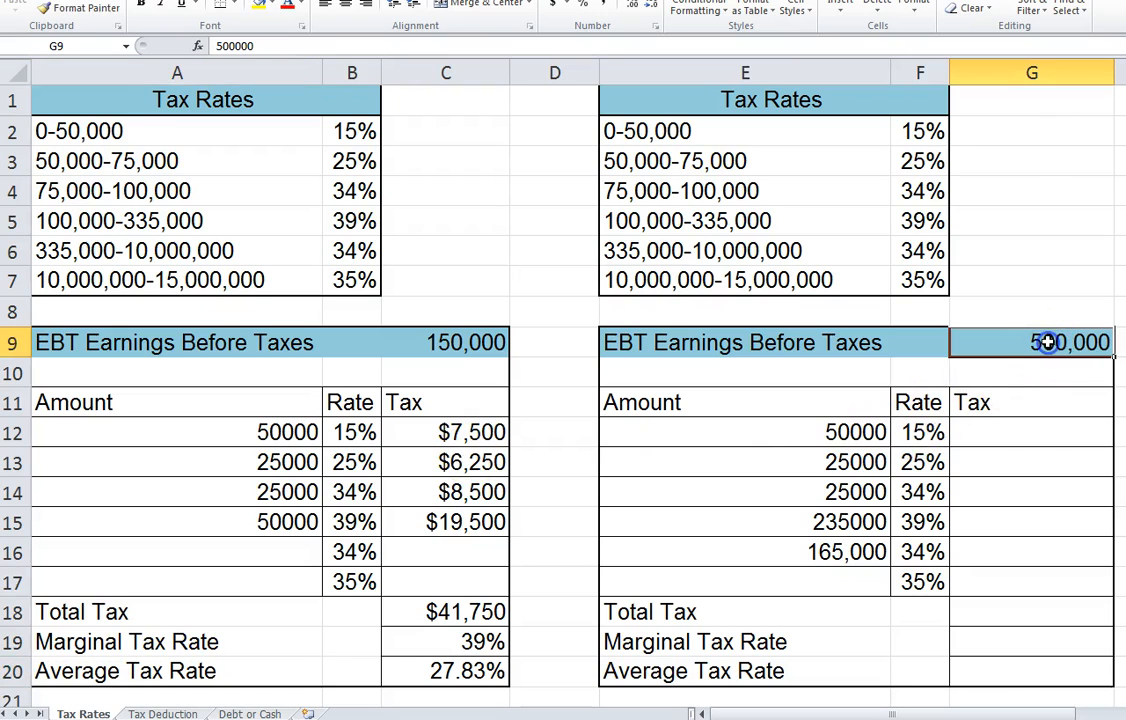
drag(829, 430, 834, 556)
click(812, 432)
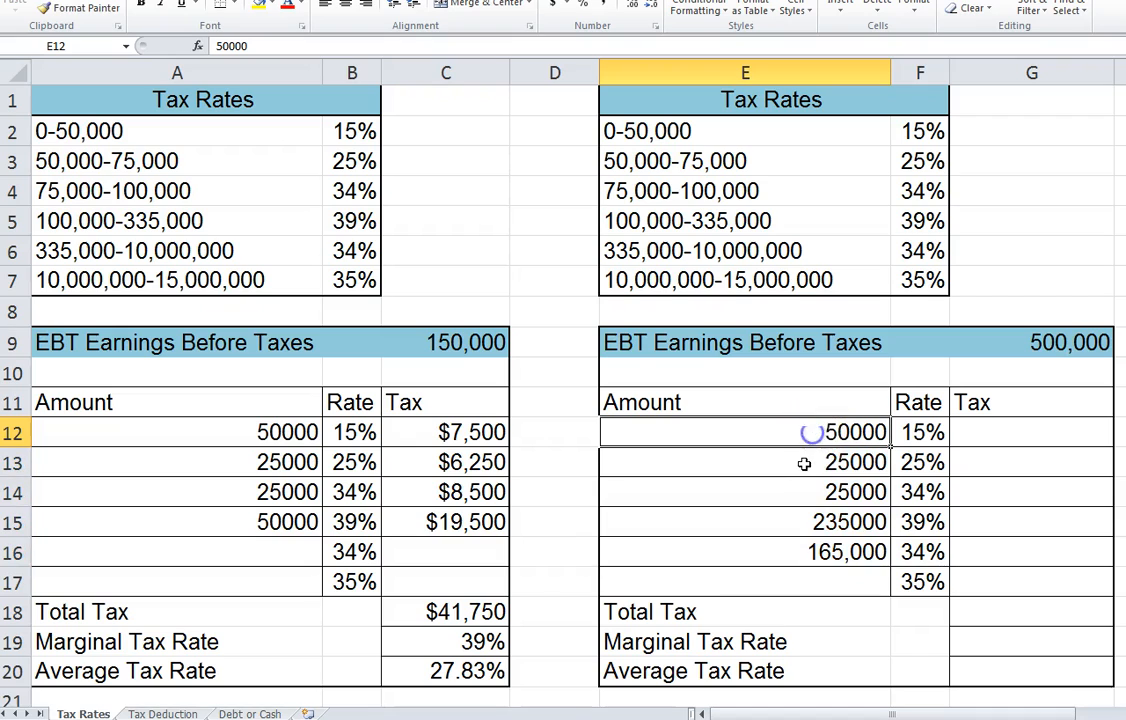
click(804, 464)
click(801, 490)
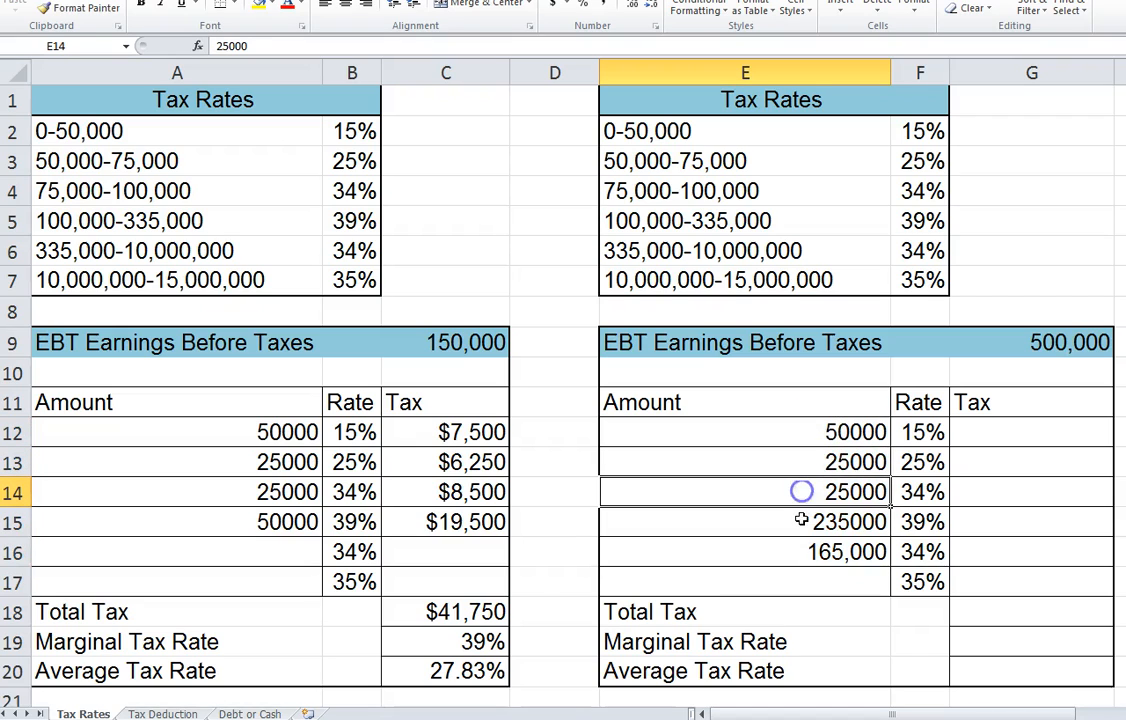
click(799, 521)
click(794, 560)
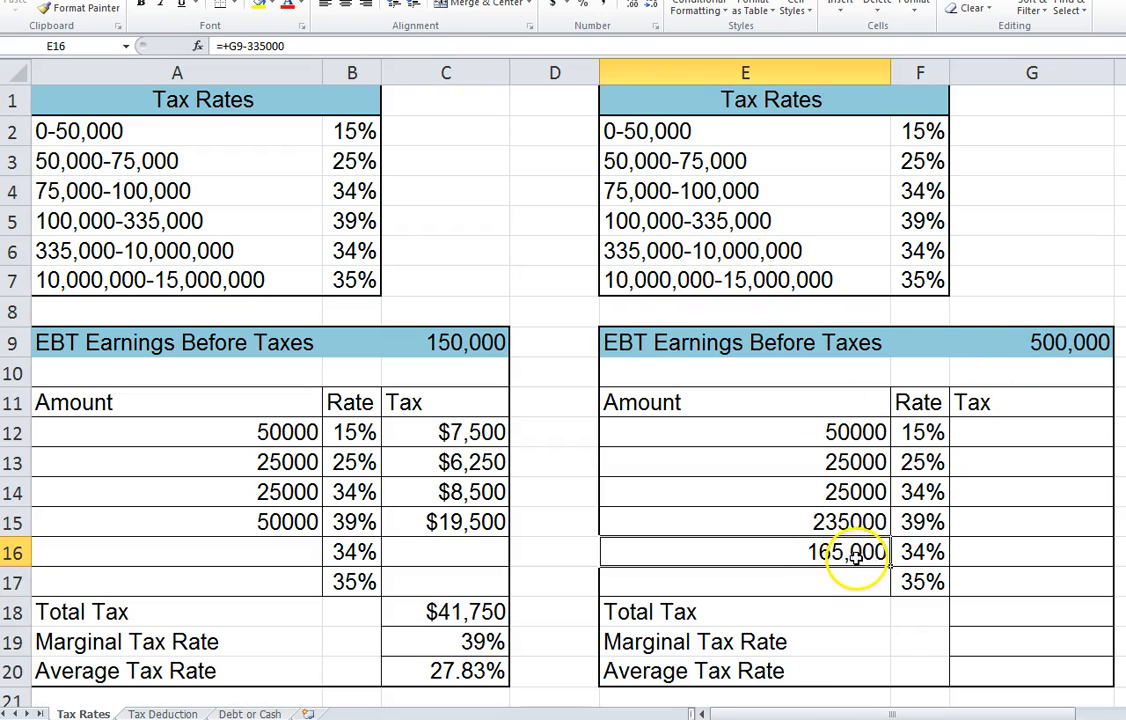
click(432, 251)
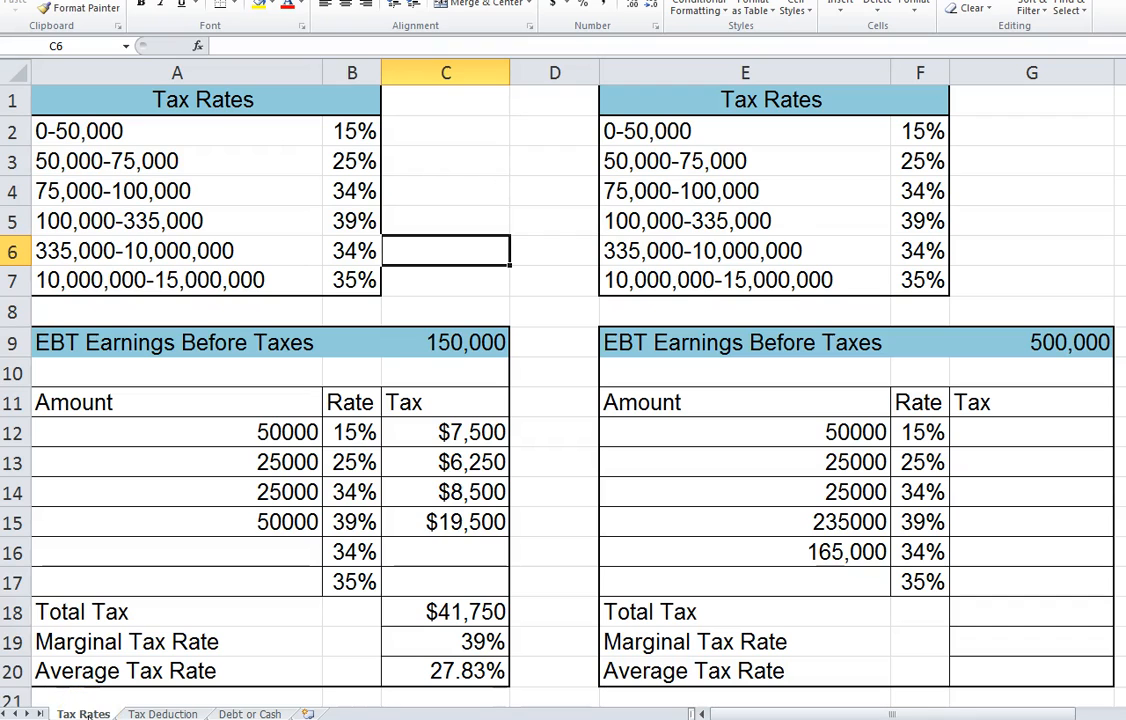
- Open the Tax Deduction sheet, widen column B slightly, and inspect Problem One's With Debt and Without Debt headings
click(160, 713)
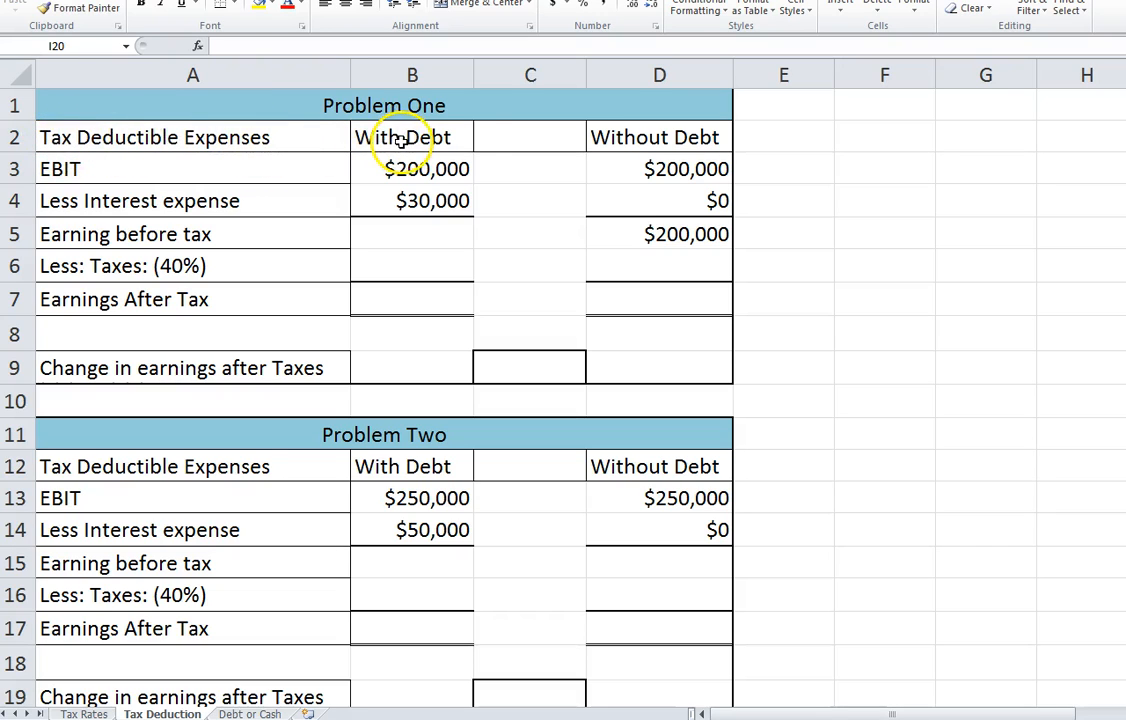
drag(473, 75, 485, 76)
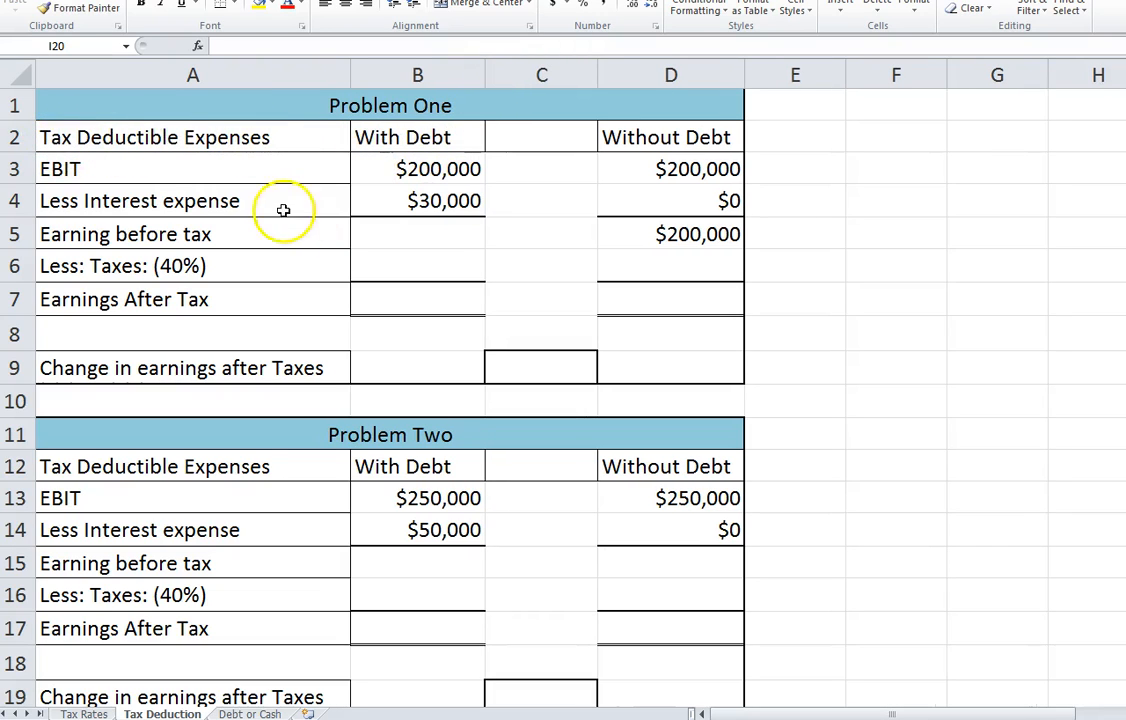
click(390, 144)
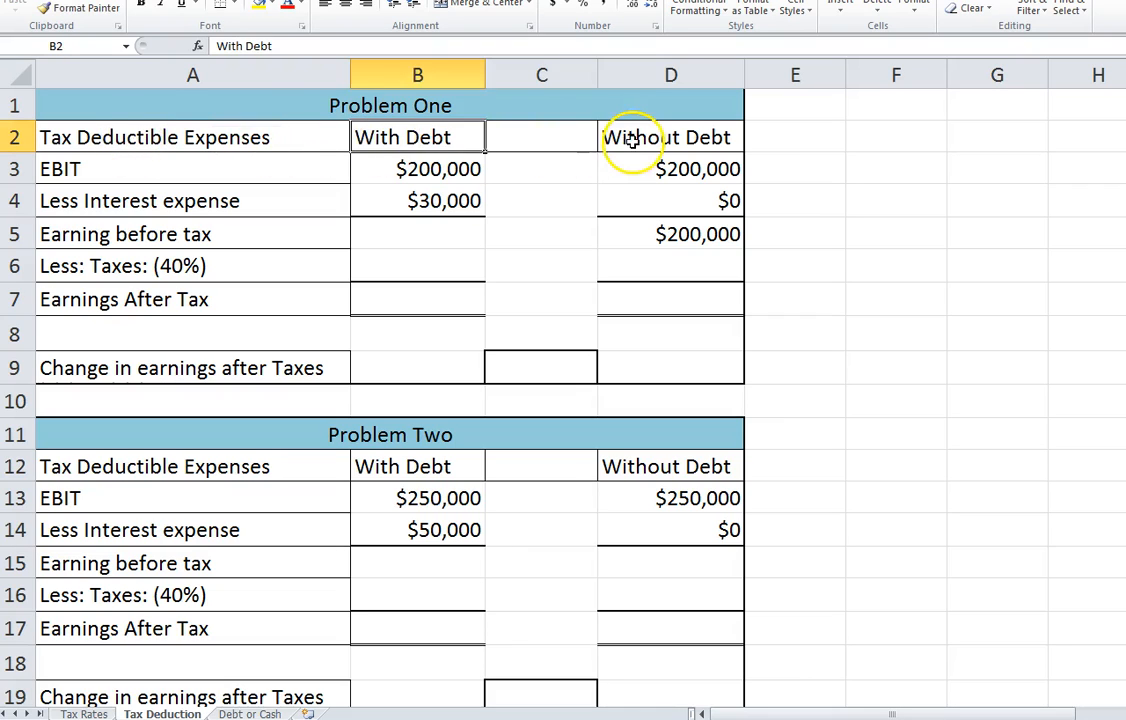
click(632, 140)
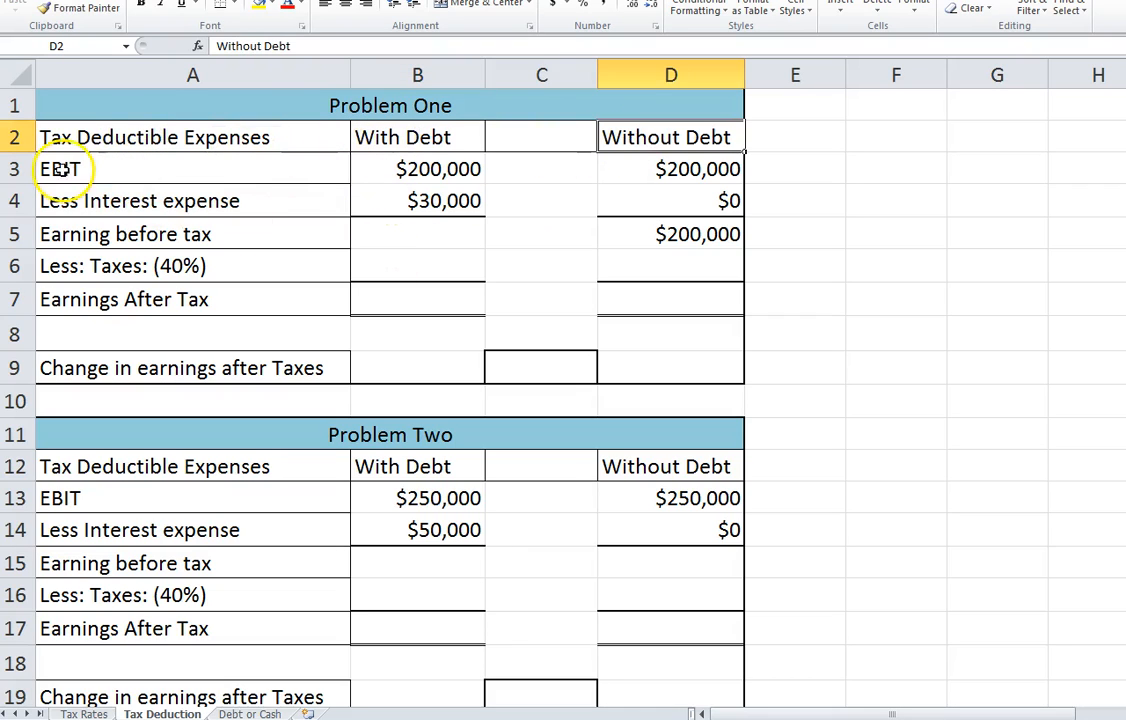
- Calculate the With Debt Earning before tax in B5 by subtracting the interest expense in B4 from the EBIT in B3
click(377, 168)
click(380, 204)
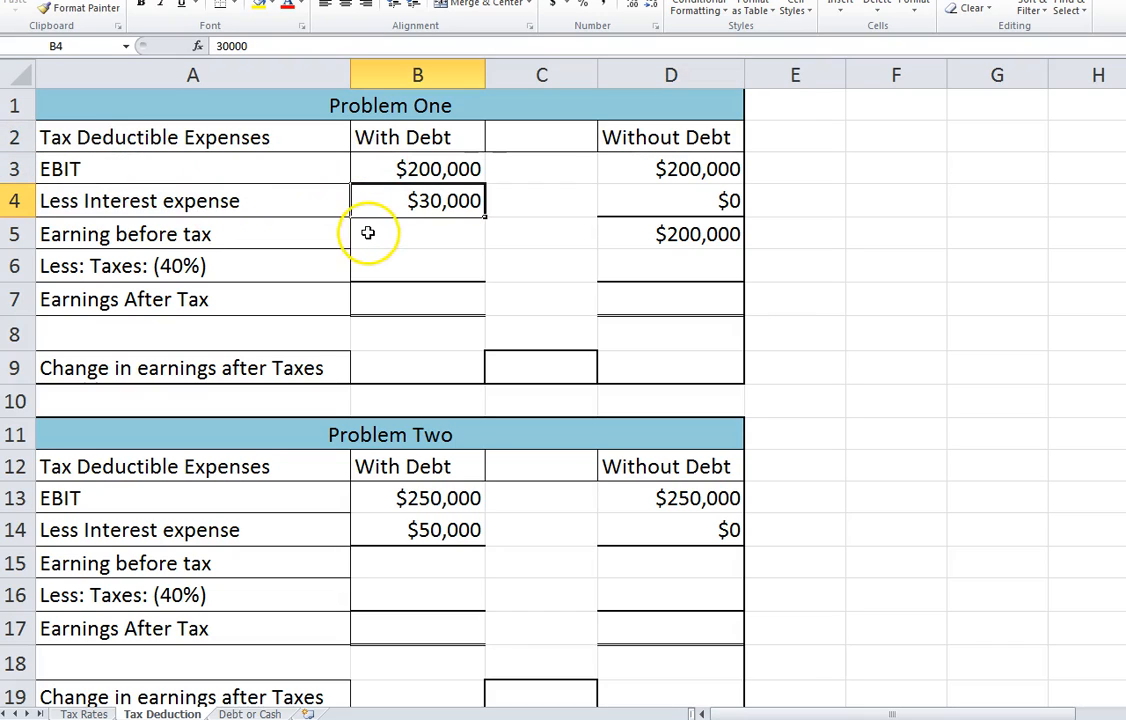
click(368, 233)
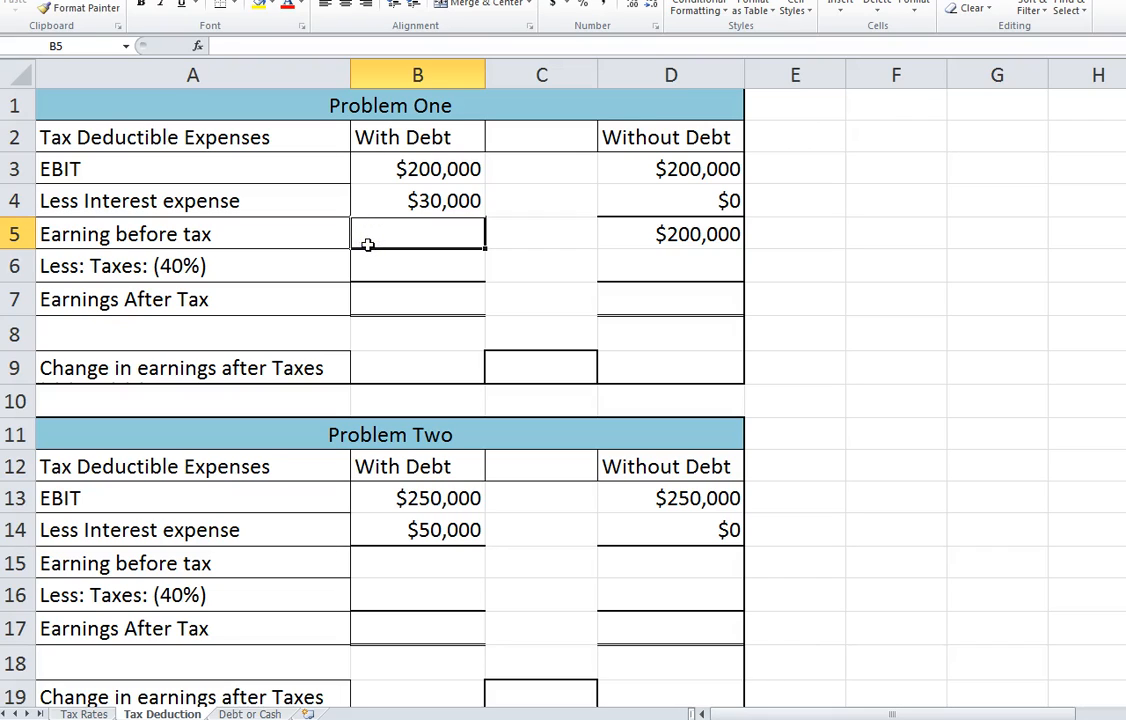
text(+)
key(Up)
key(Up)
text(-B4)
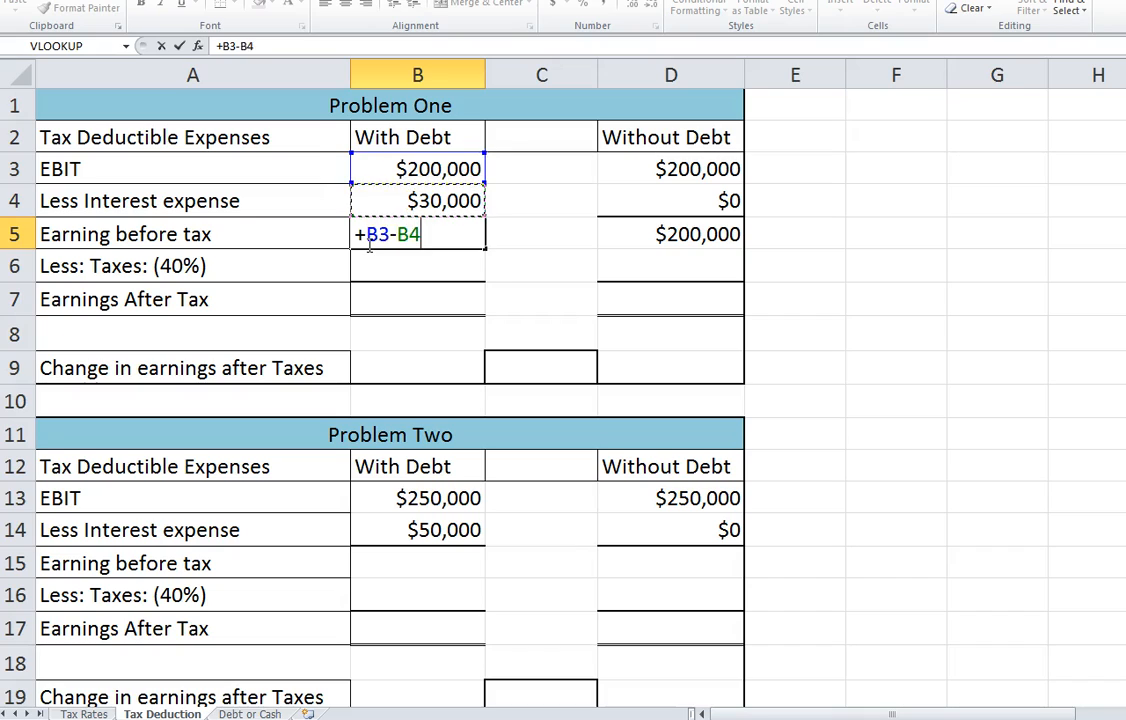
key(Return)
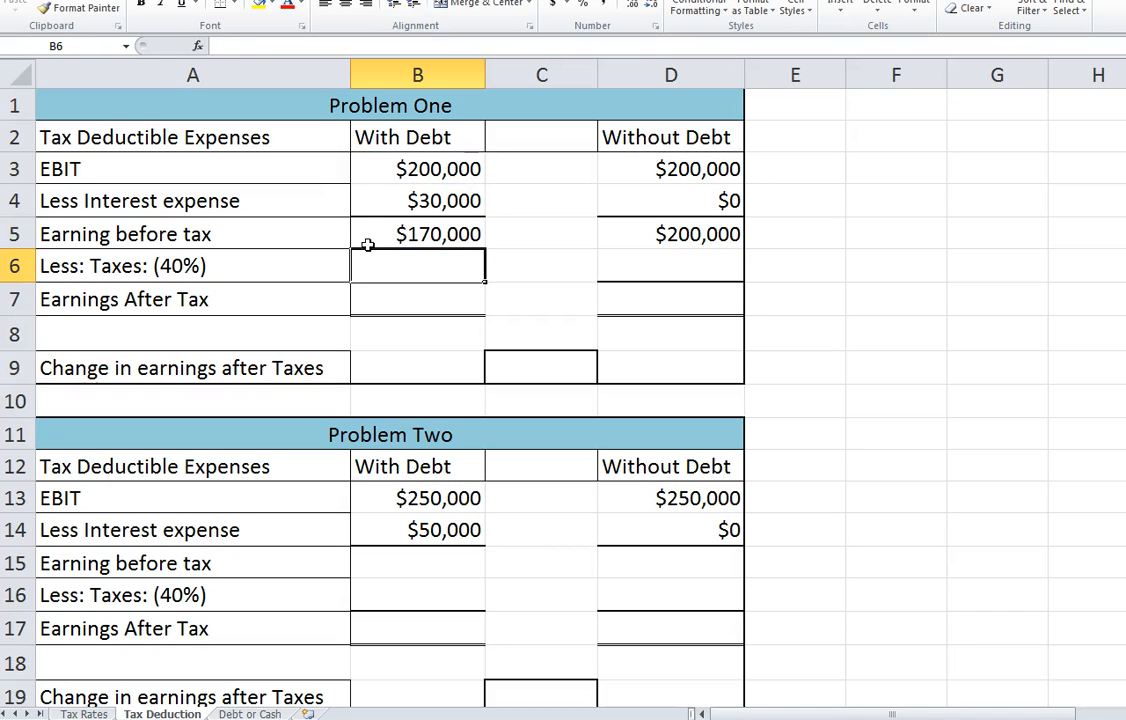
- Calculate the With Debt taxes in B6 as 40% of the Earning before tax in B5
text(+)
click(368, 240)
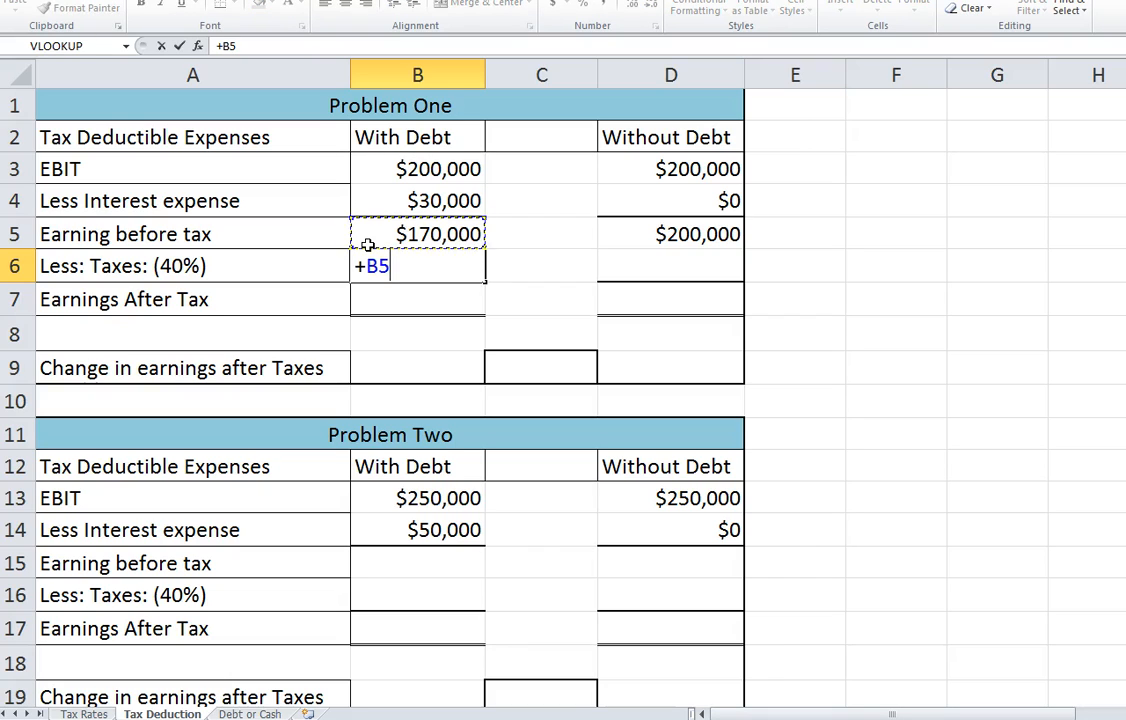
text(*)
key(Return)
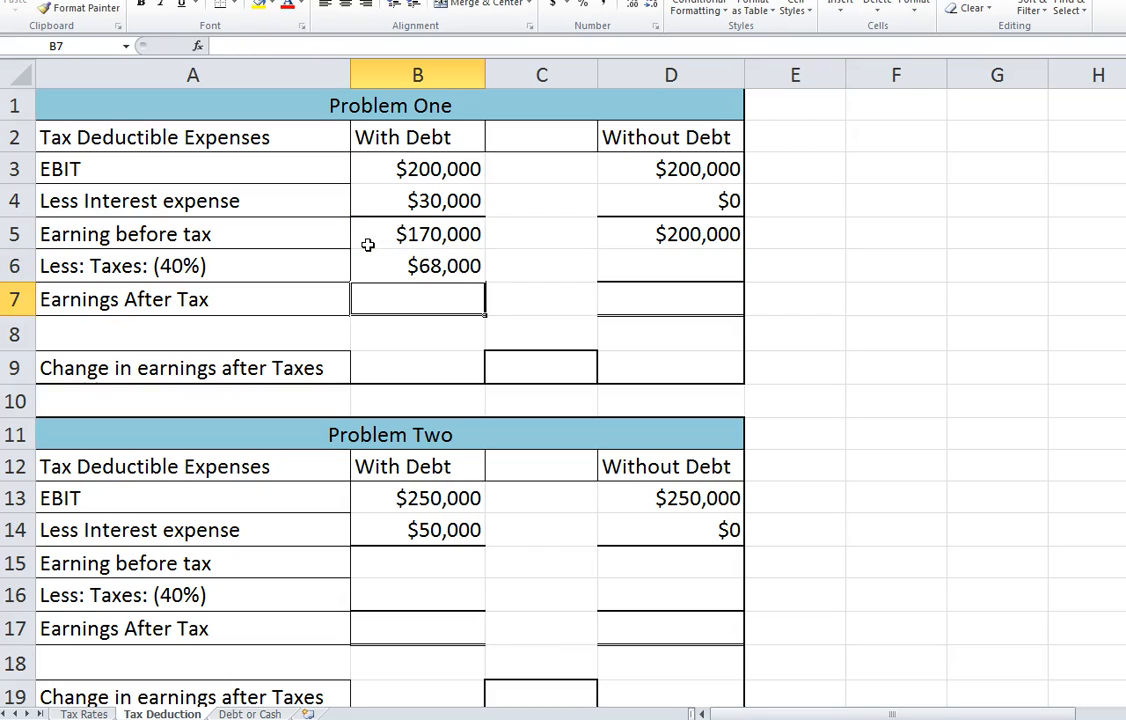
- Calculate the With Debt Earnings After Tax in B7 by subtracting the taxes in B6 from B5
text(+)
click(368, 244)
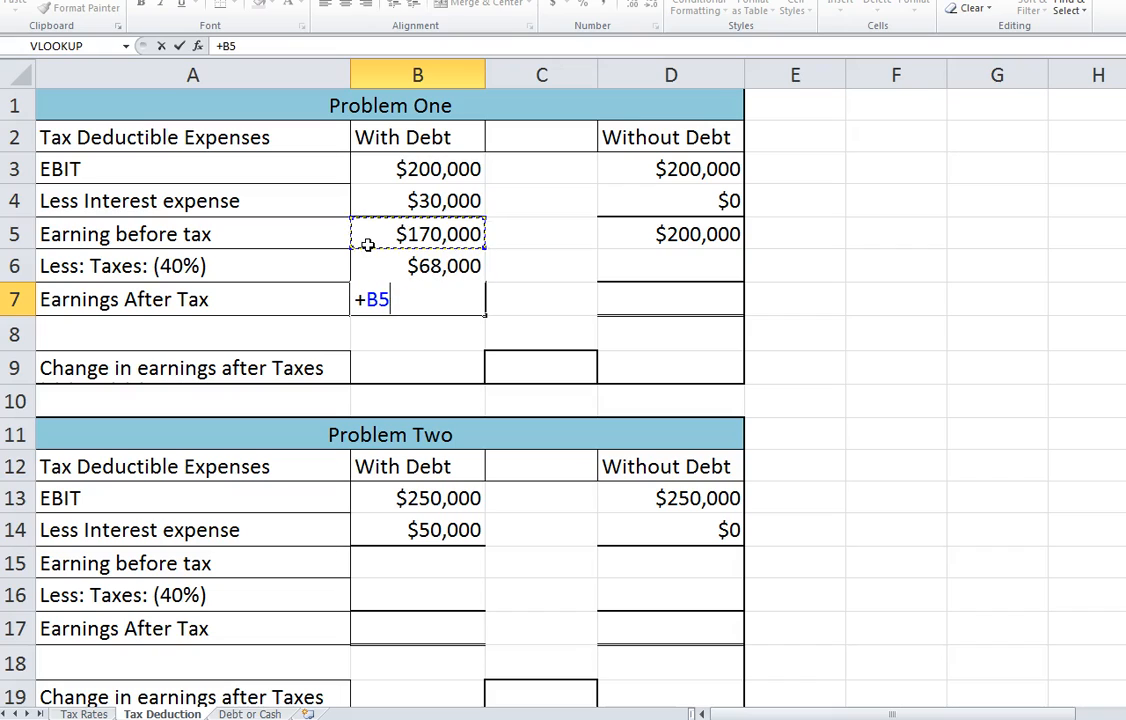
text(-B6)
key(Return)
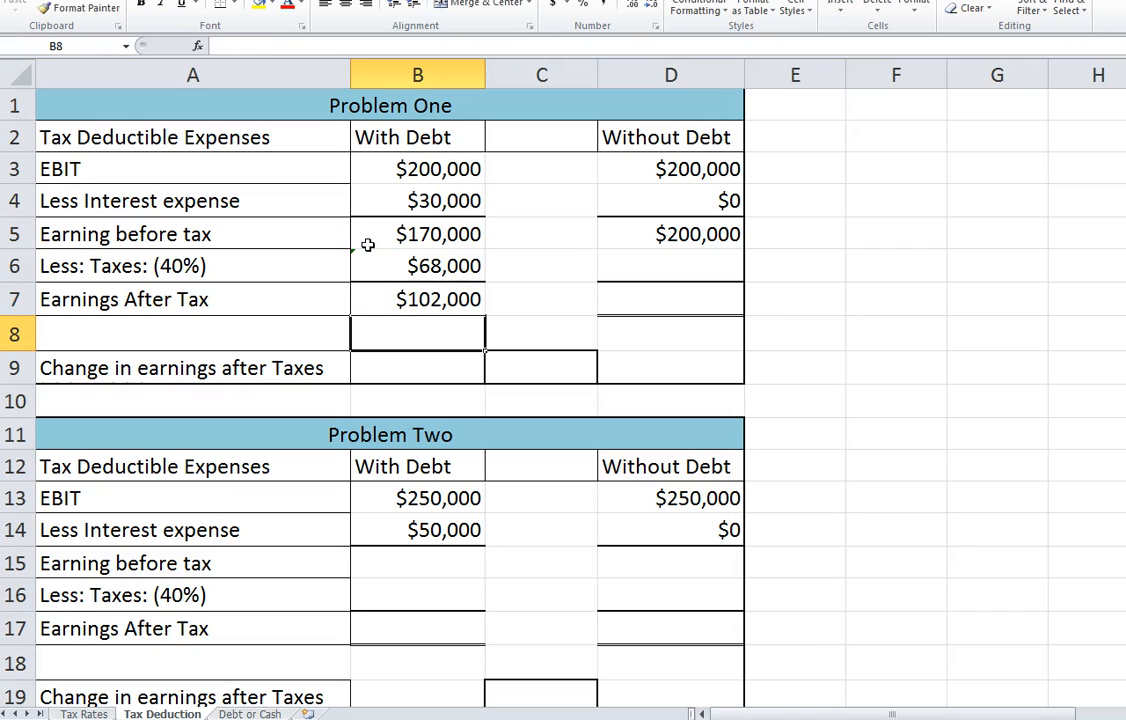
key(Return)
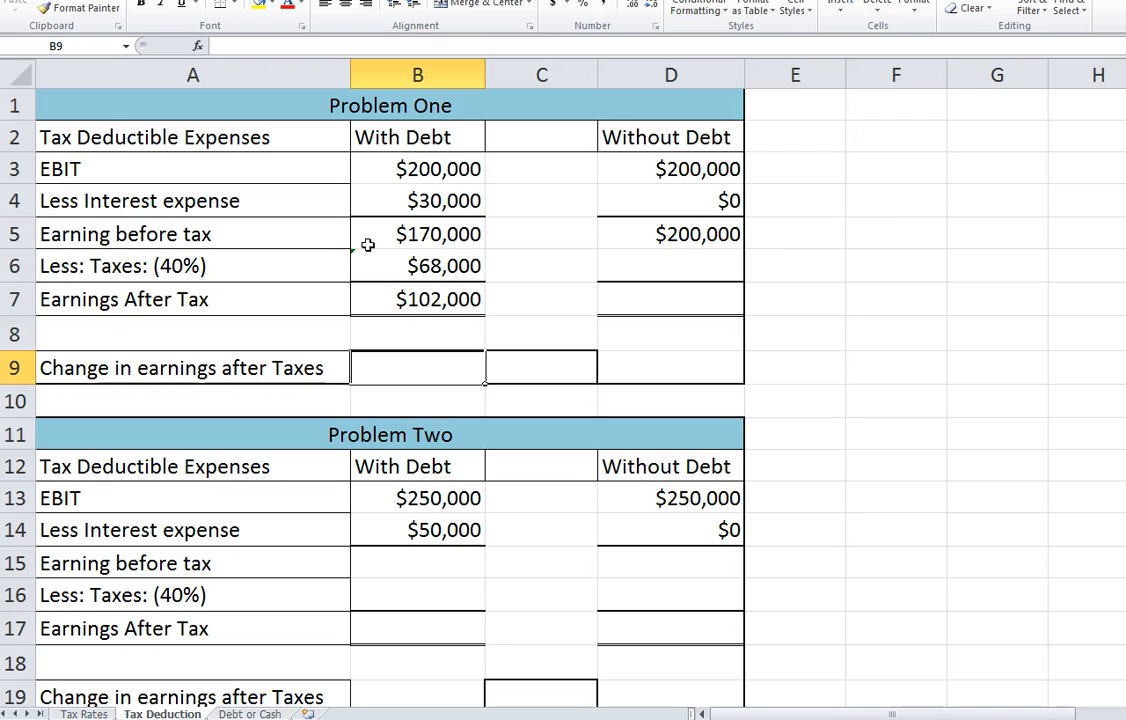
- Calculate the Without Debt taxes in D6 by multiplying the Earning before tax in D5 by 0.4
key(Up)
key(Right)
key(Right)
key(Up)
key(Up)
key(Up)
key(Up)
key(Up)
key(Down)
key(Down)
key(Down)
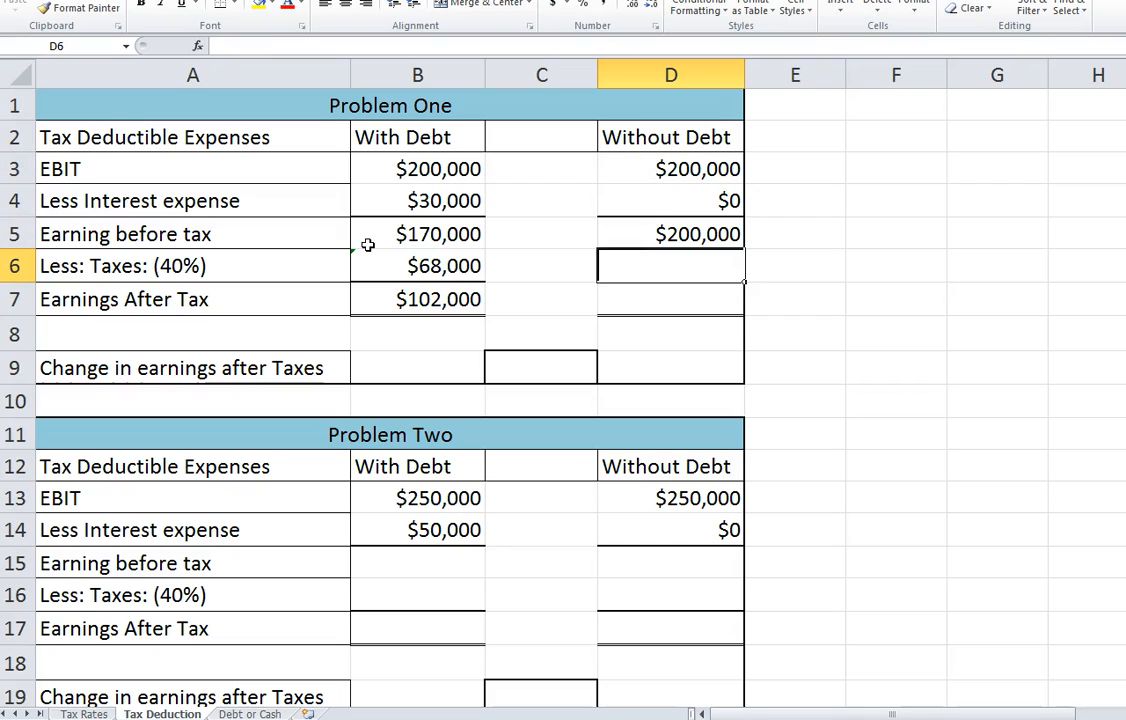
text(+)
key(Up)
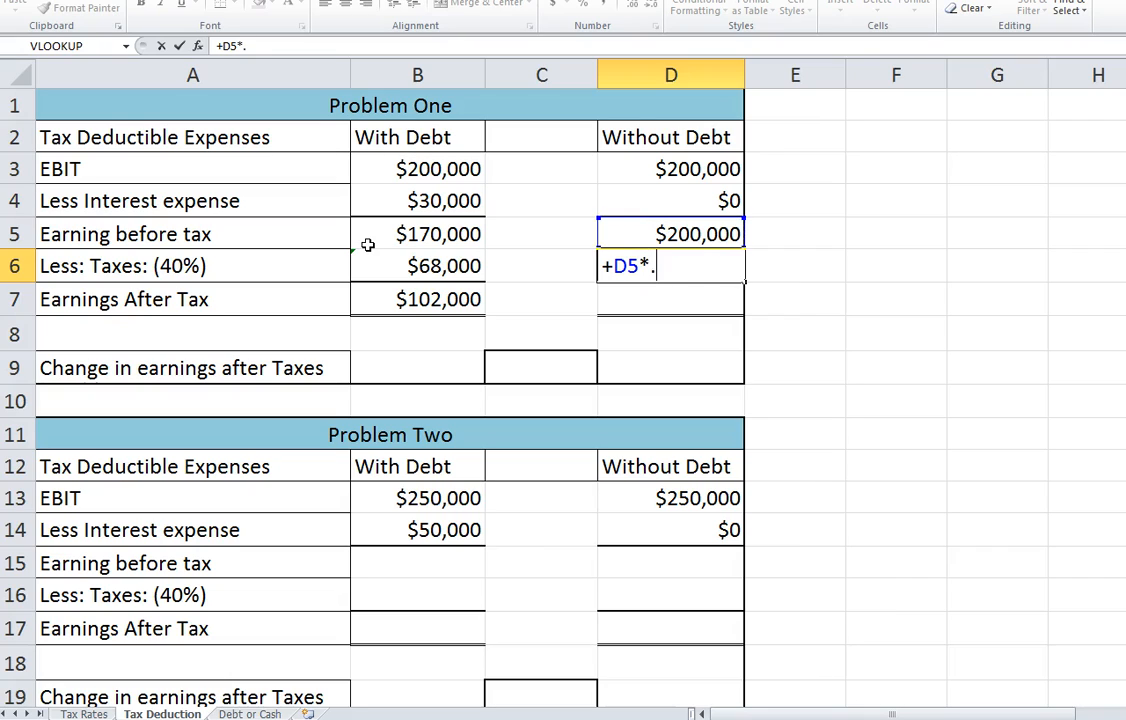
key(Return)
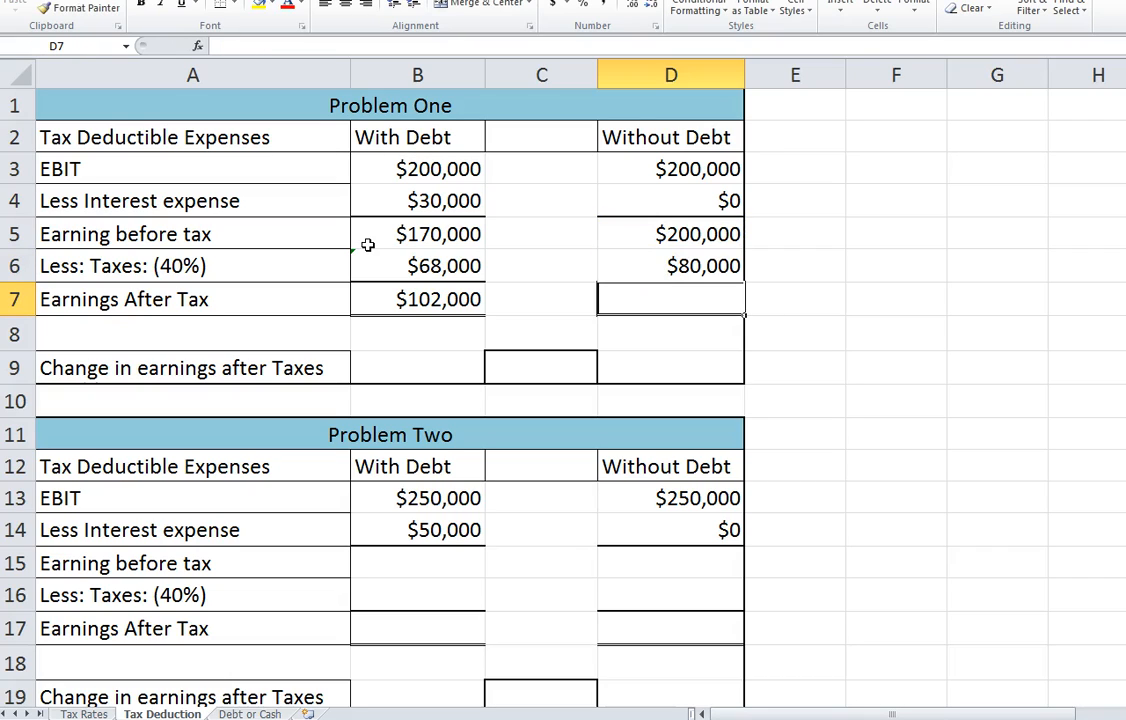
text(+)
key(Up)
key(Up)
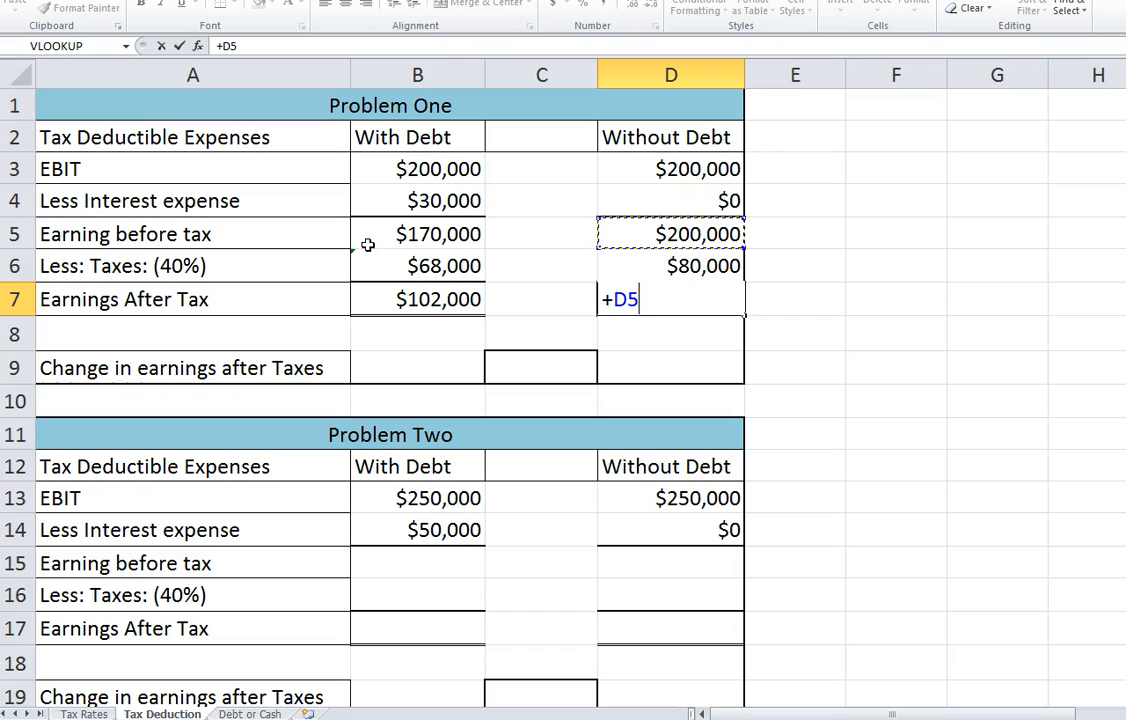
text(+)
key(Up)
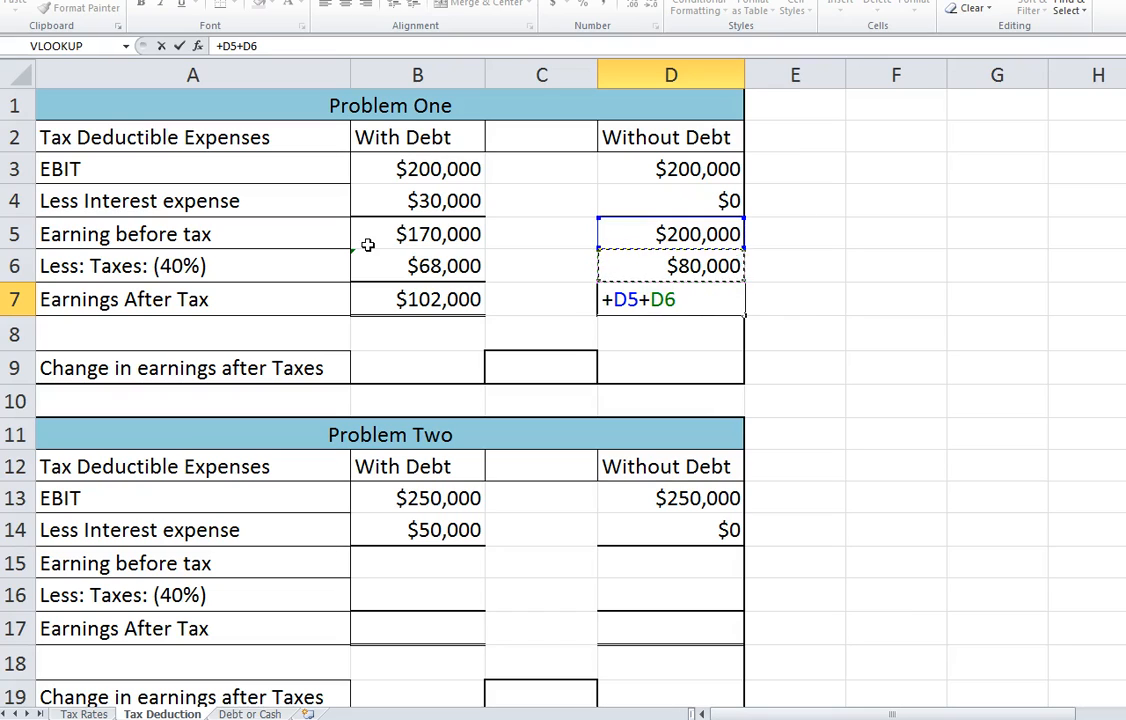
key(Escape)
- Calculate the Without Debt Earnings After Tax in D7 by subtracting the taxes in D6 from D5
text(+)
key(Up)
key(Up)
text(-)
key(Up)
key(Return)
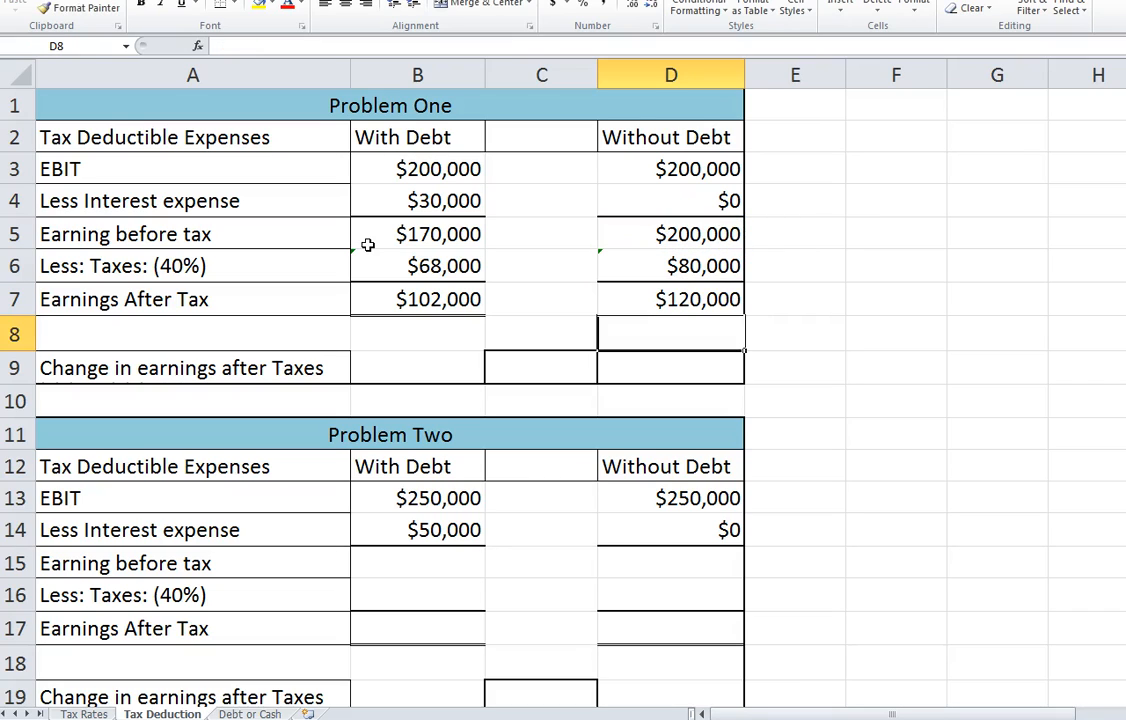
- Calculate Problem One's Change in earnings after Taxes in C9 by subtracting B7 from D7
key(Up)
key(Down)
key(Down)
key(Left)
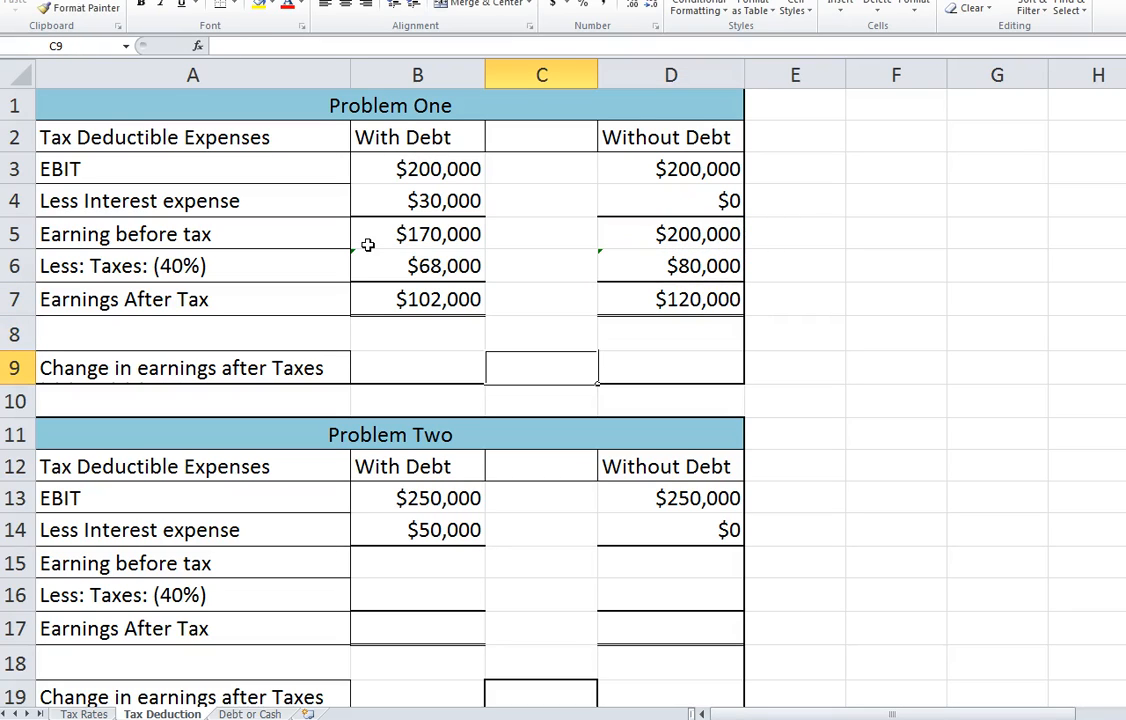
text(+)
key(Up)
key(Up)
key(Right)
text(-)
key(Left)
key(Up)
key(Up)
key(Right)
key(Return)
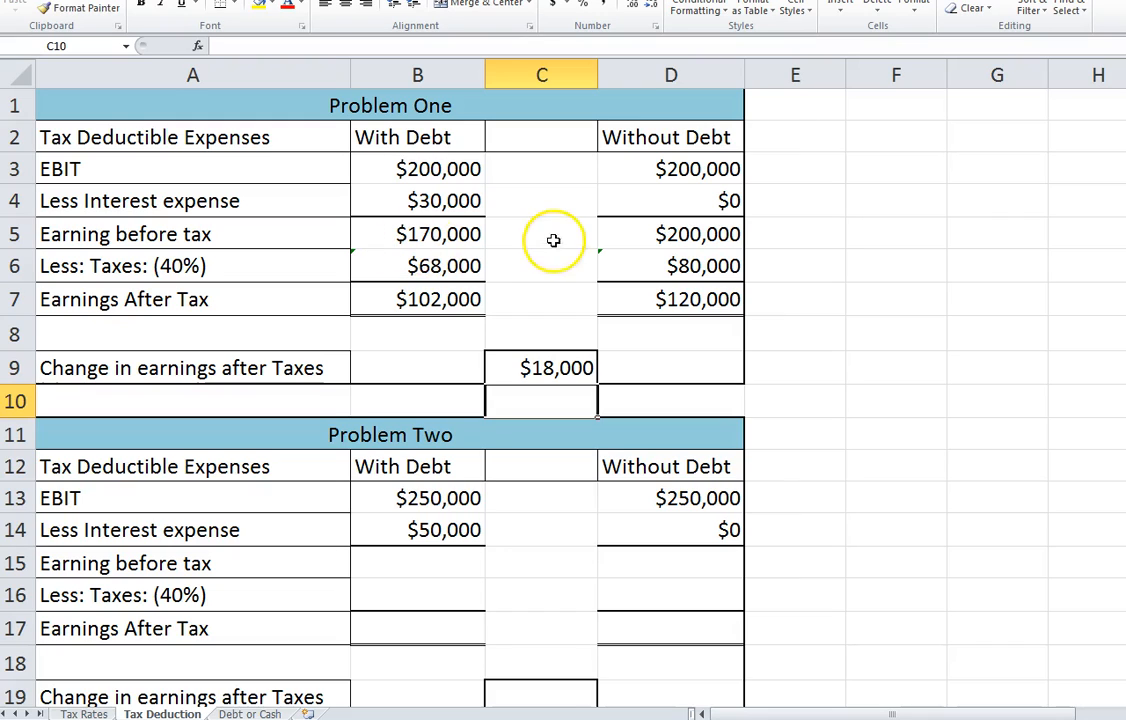
- Compare Problem One's interest expense with and without debt, including its effect on the Earning before tax in B5
click(362, 204)
click(646, 206)
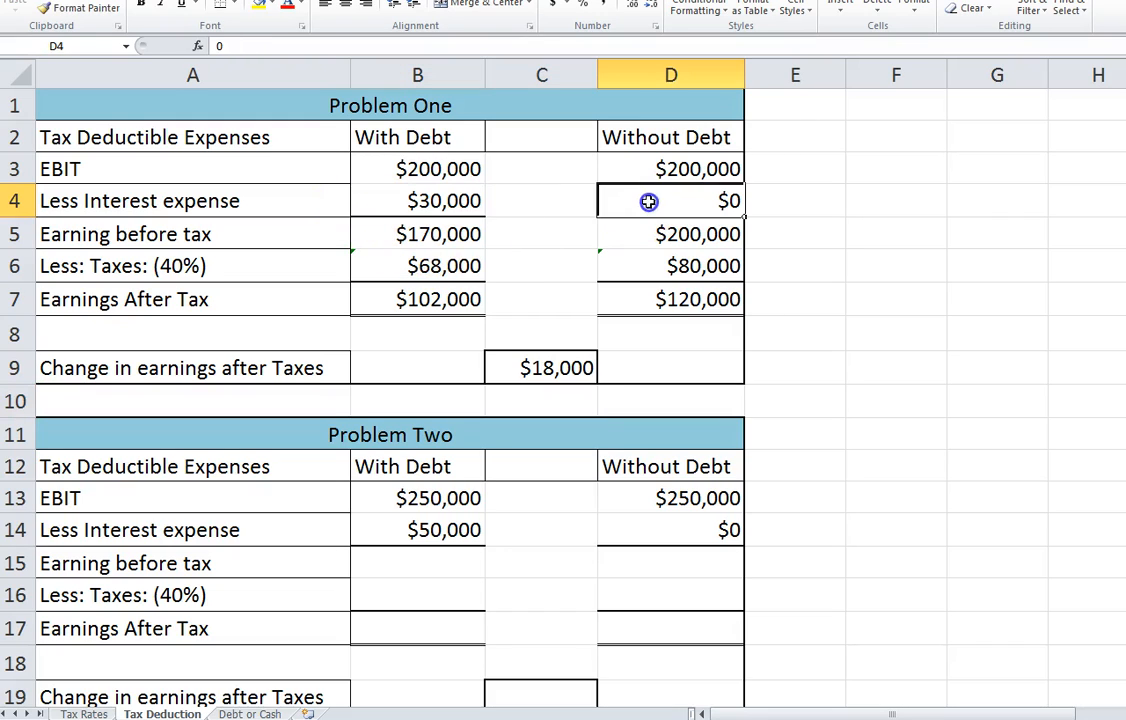
click(389, 201)
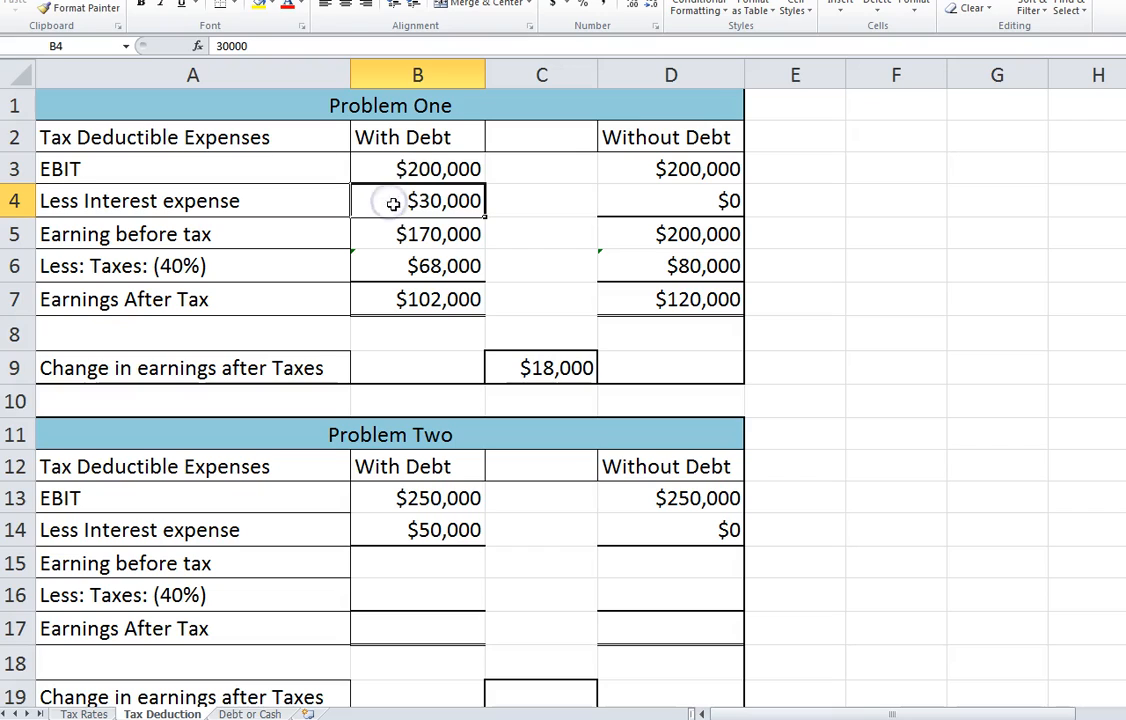
click(395, 213)
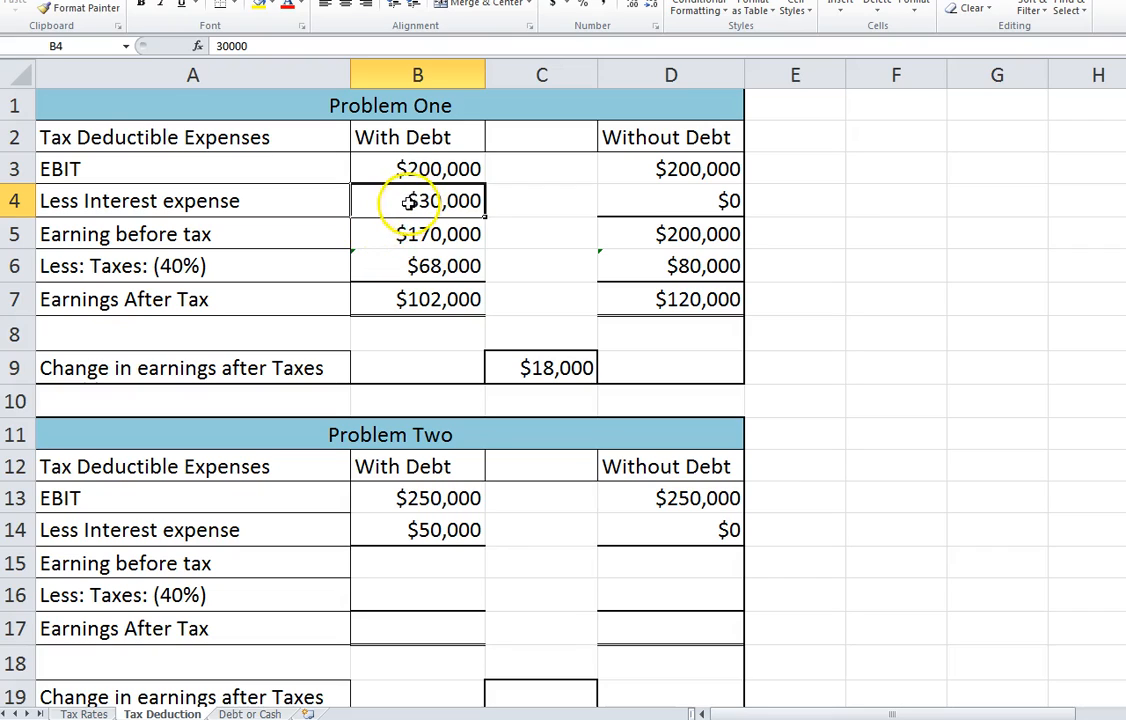
click(388, 235)
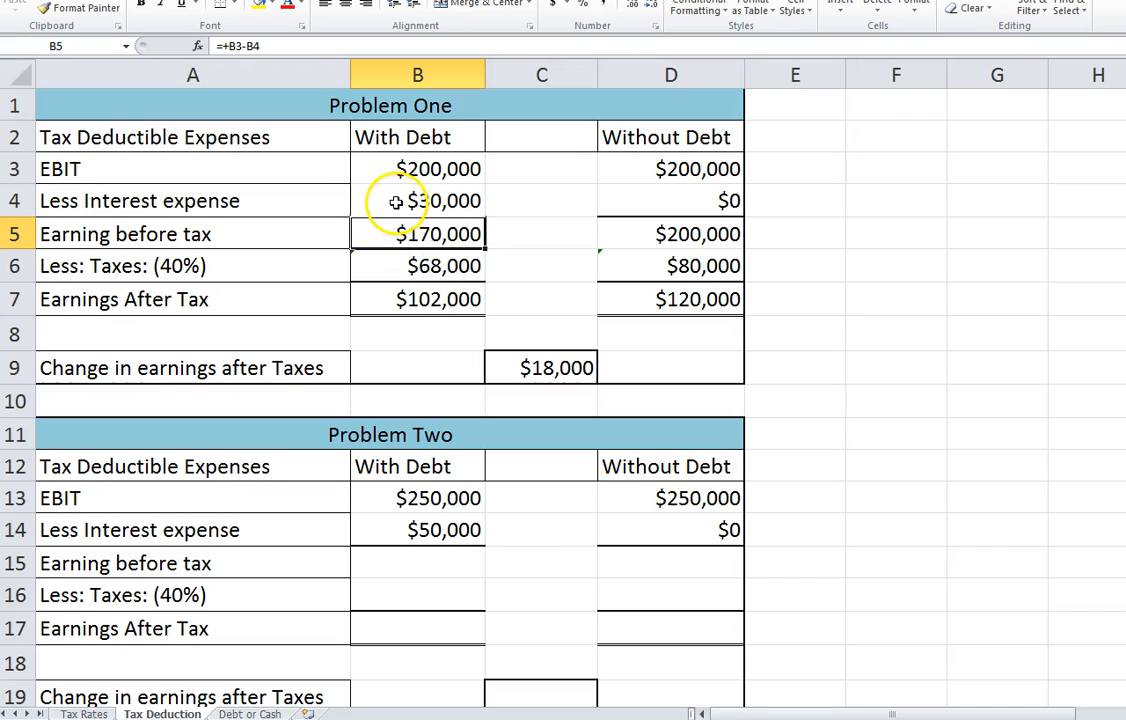
click(396, 202)
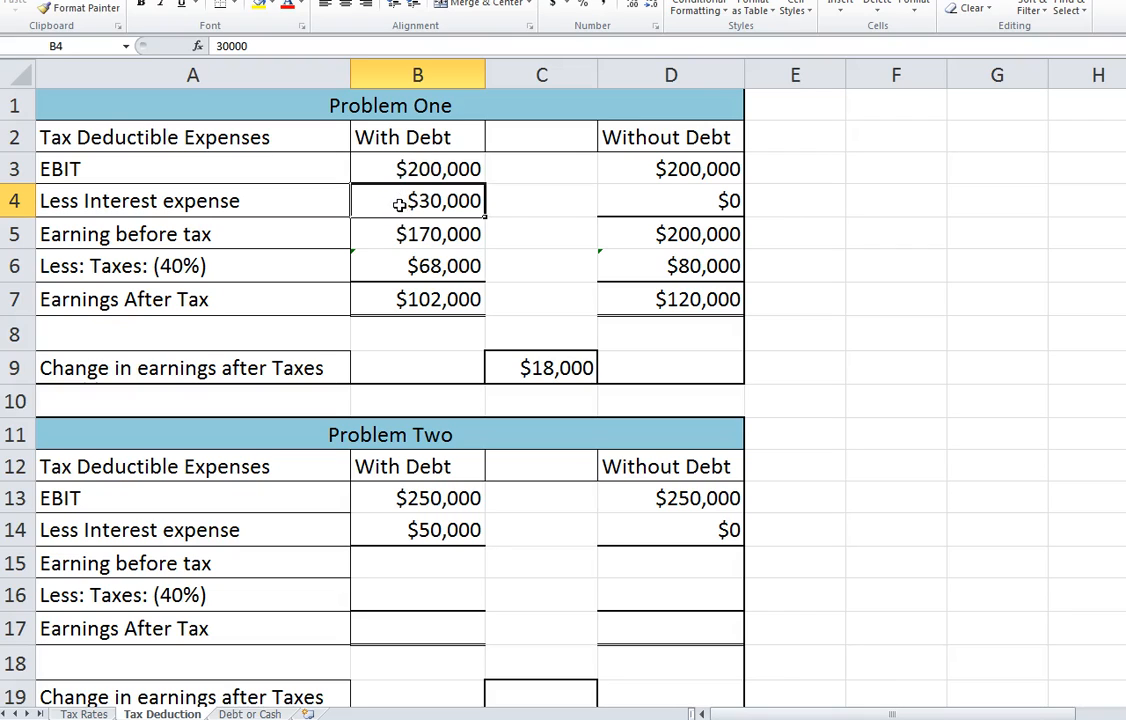
click(649, 206)
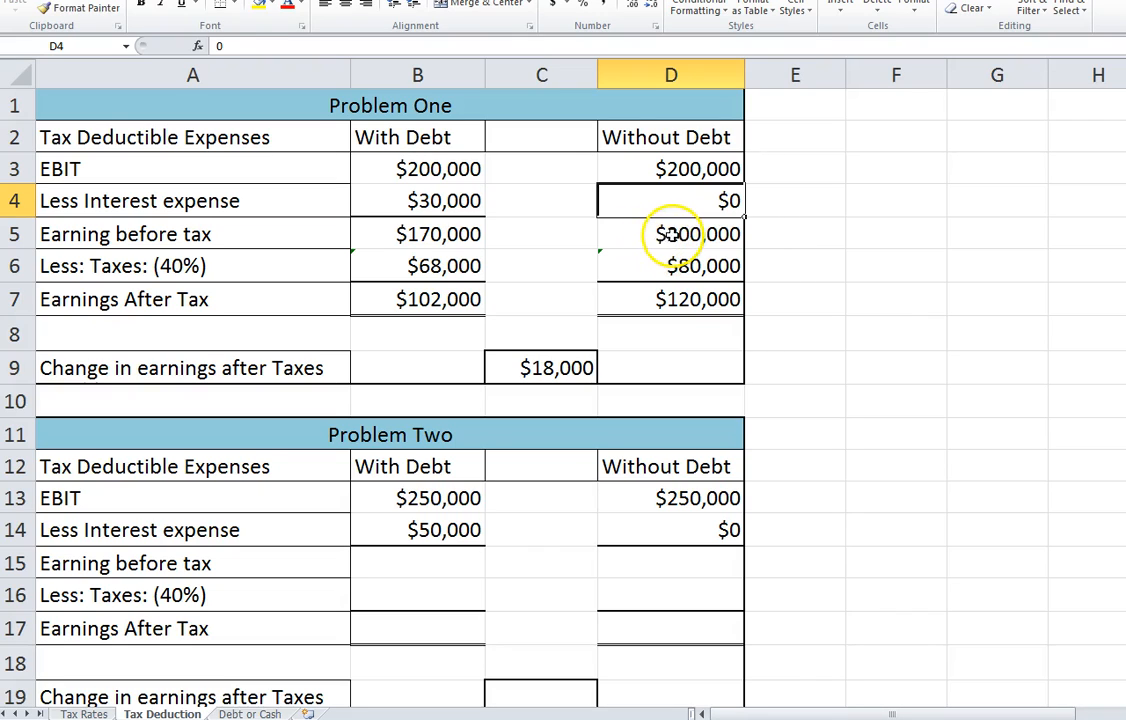
- Compare Problem One's taxes in row 6 and Earnings After Tax in row 7 between the With Debt and Without Debt columns
click(670, 234)
click(622, 270)
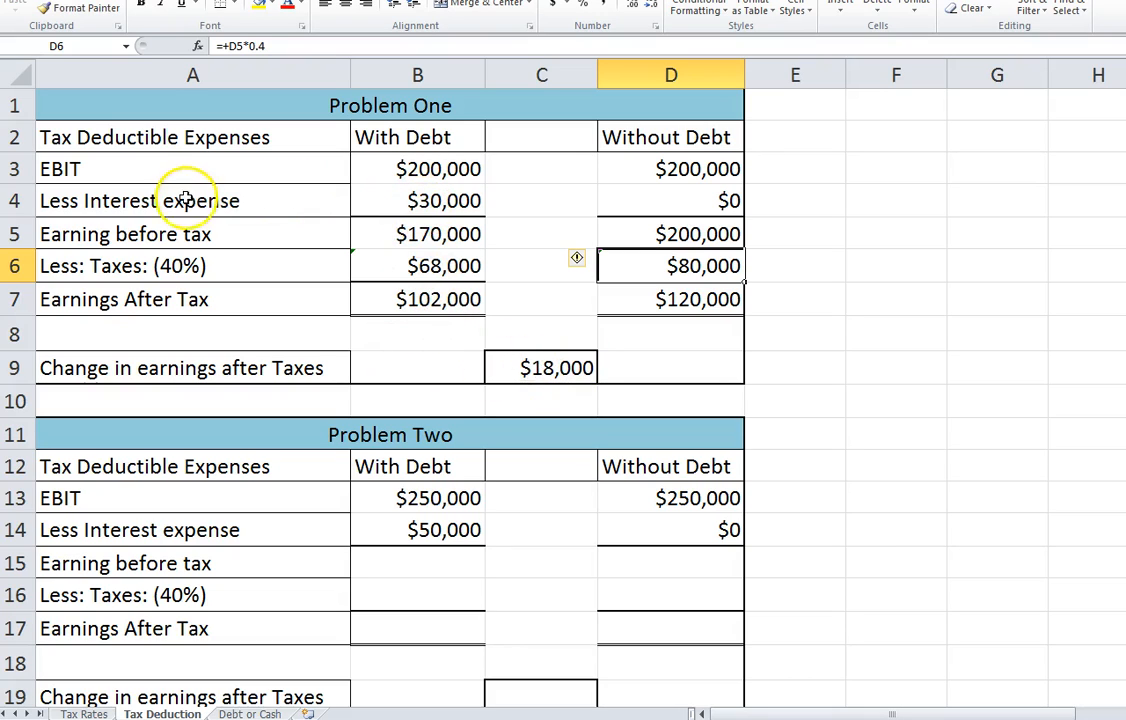
click(415, 300)
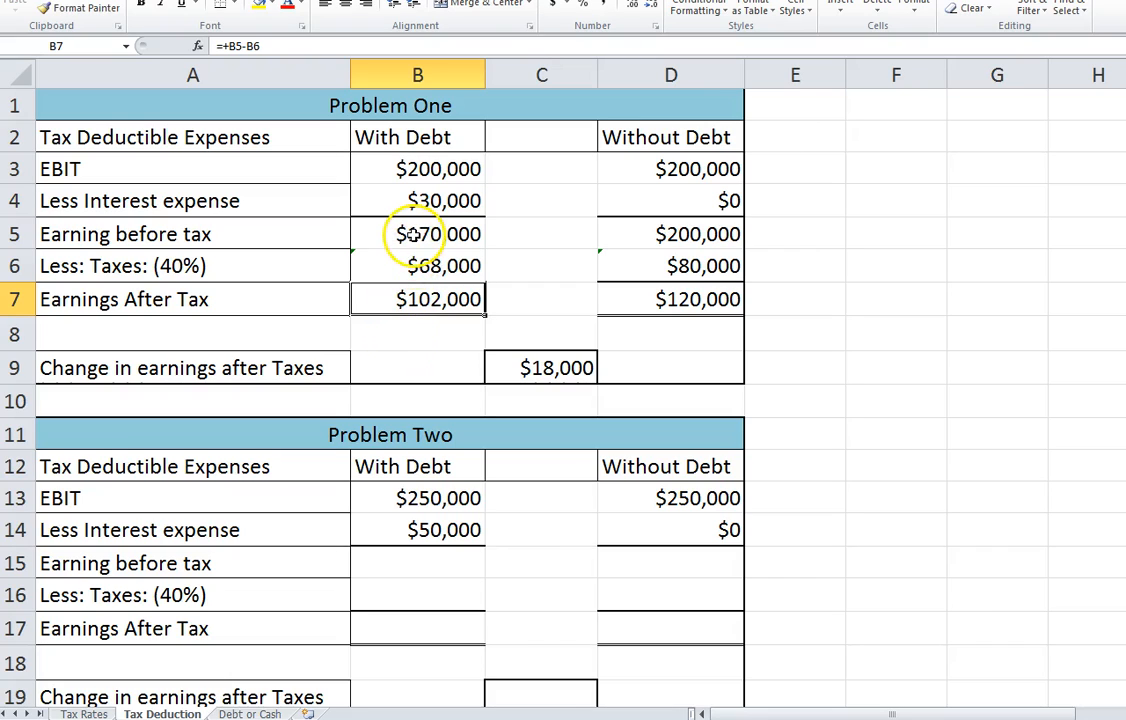
click(421, 265)
click(679, 268)
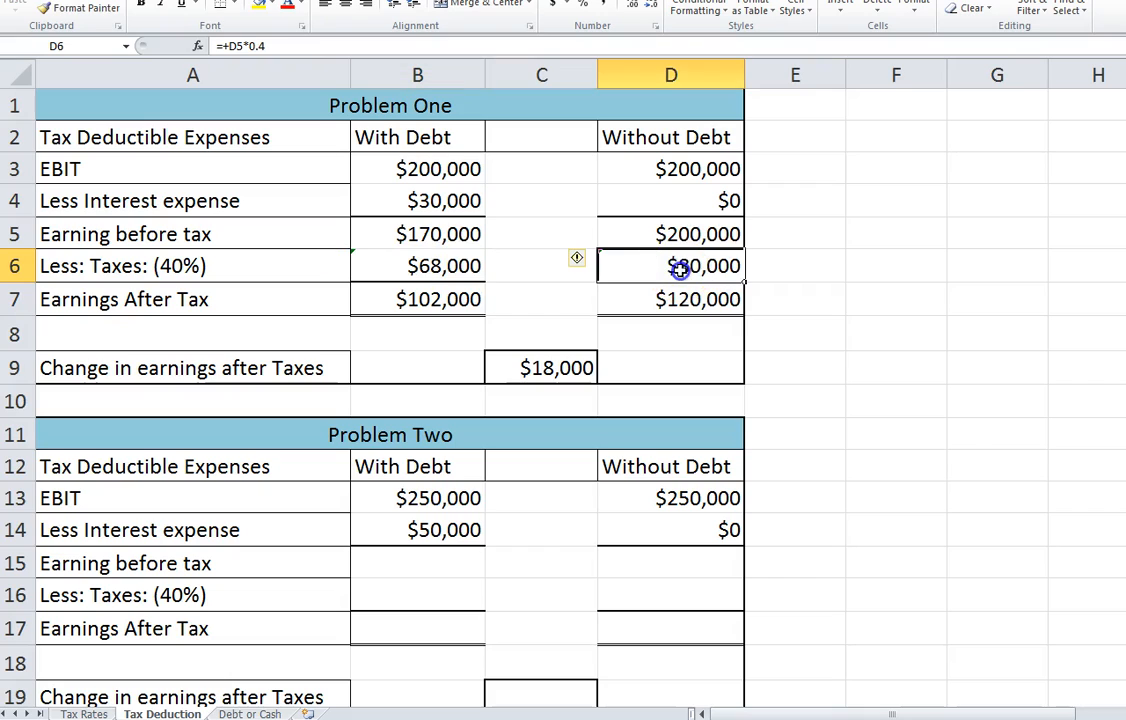
click(432, 304)
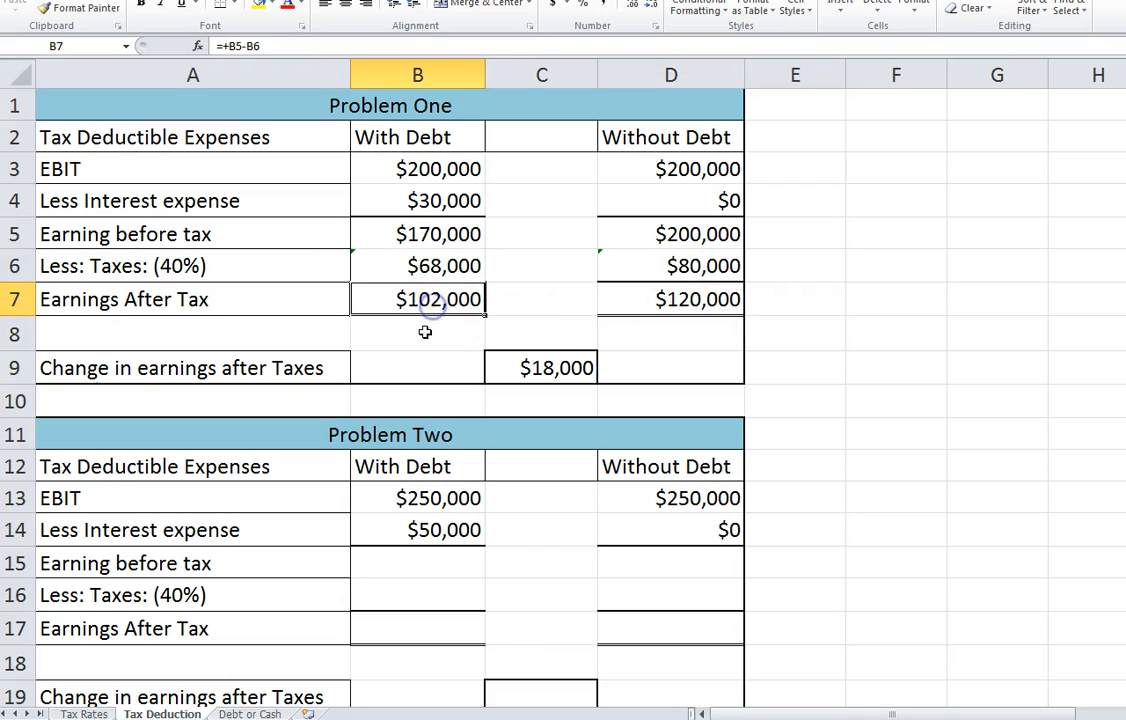
click(427, 203)
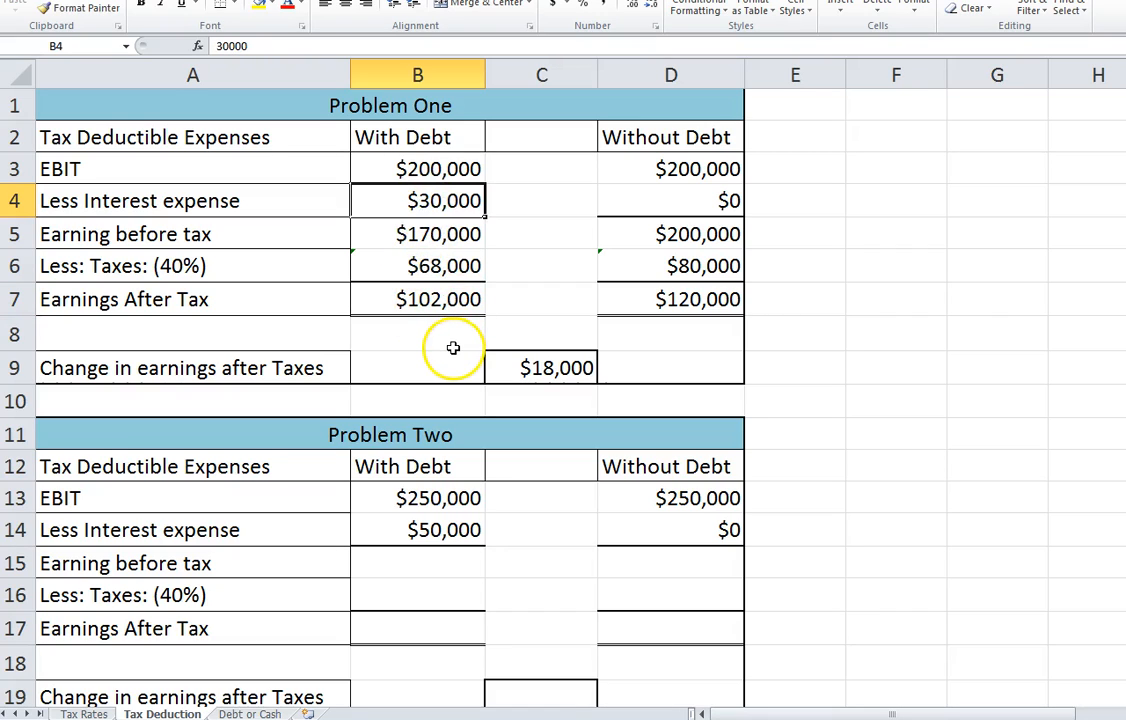
click(652, 303)
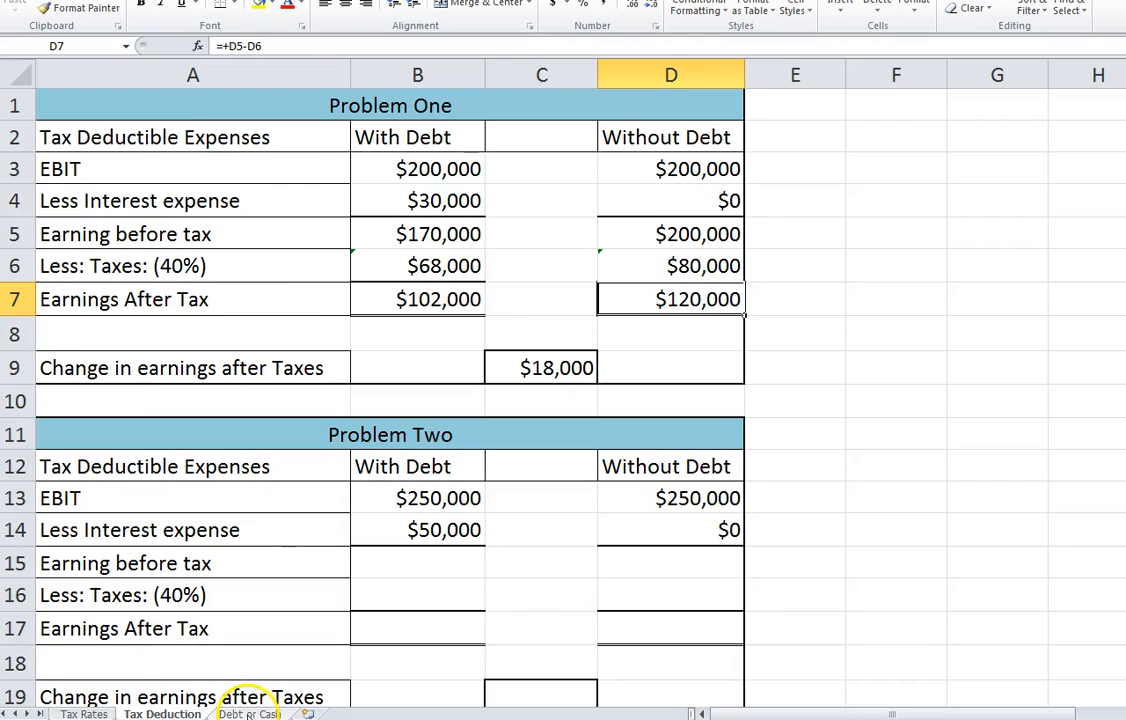
- Open the Debt or Cash sheet and examine Hemingway Corporation's questions a to e and the Corporate Tax Rate Schedule
click(248, 713)
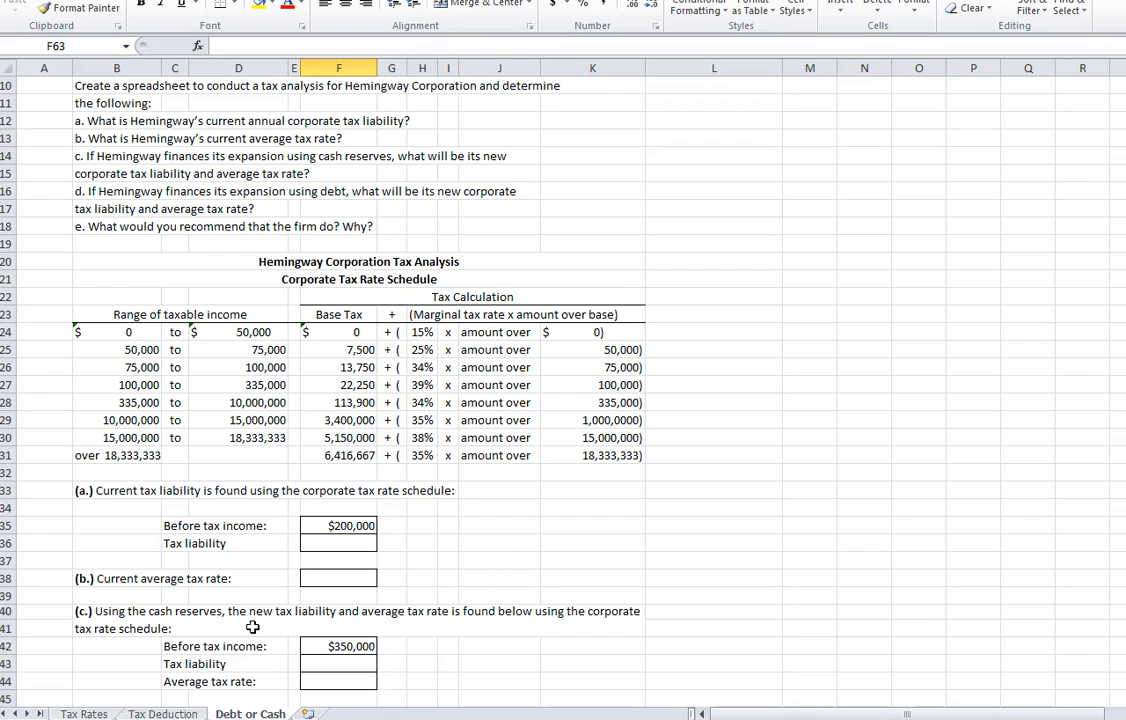
click(92, 120)
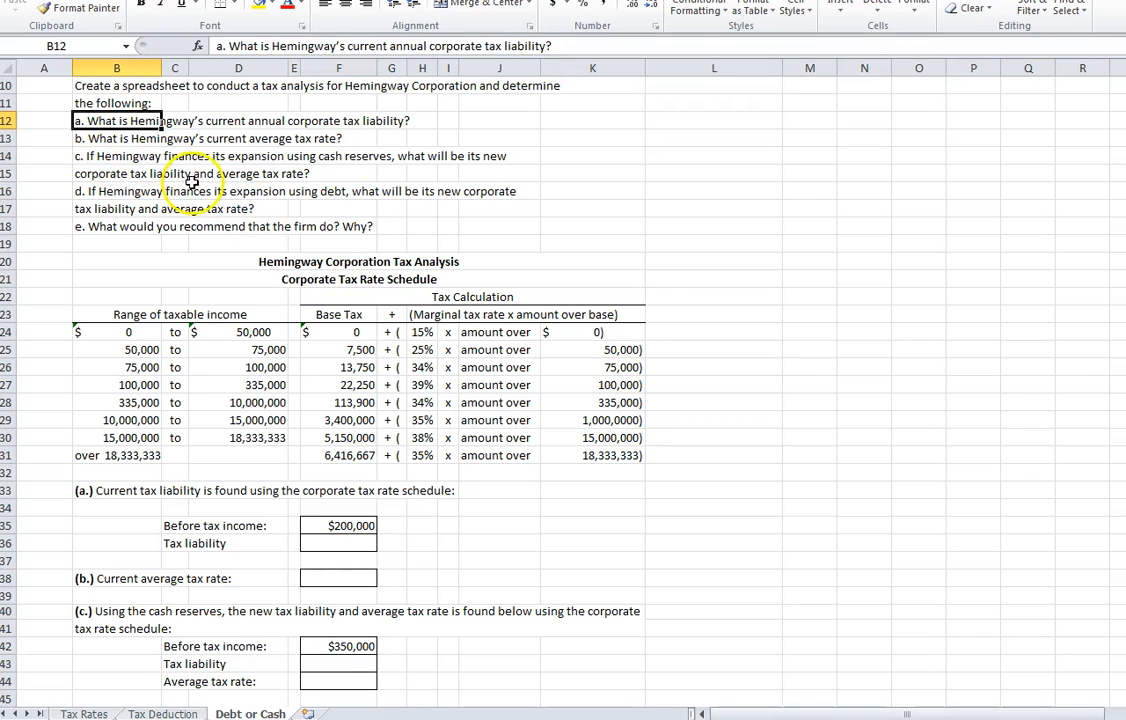
click(488, 118)
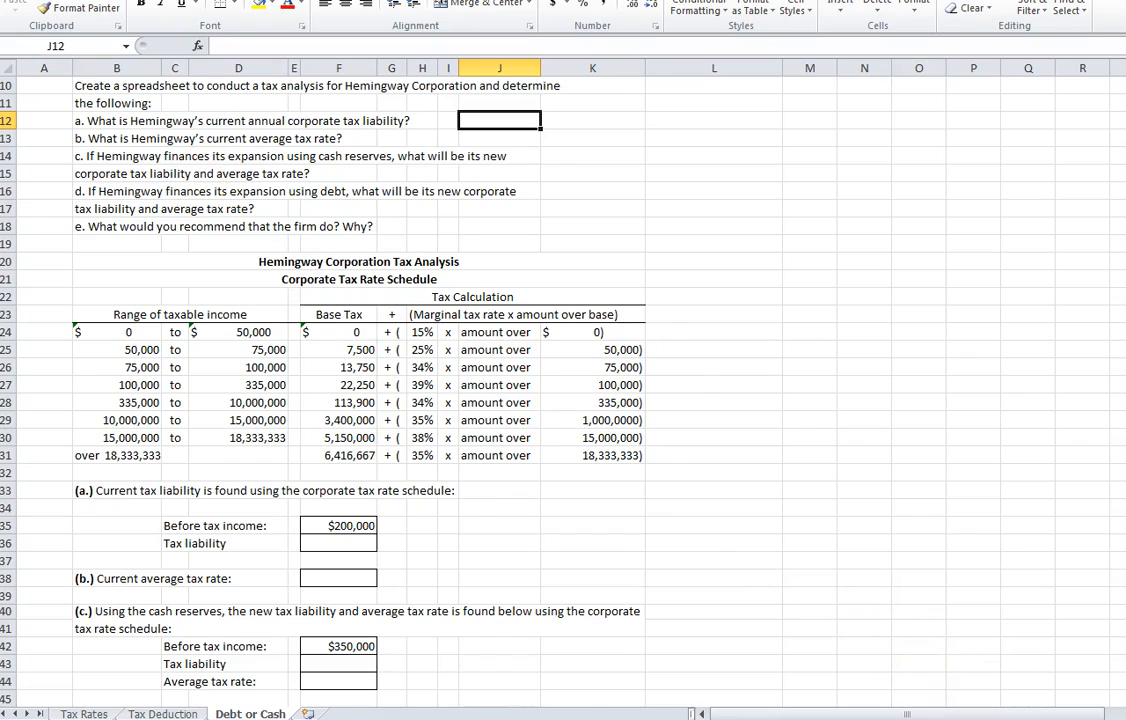
scroll(757, 585, up, 5)
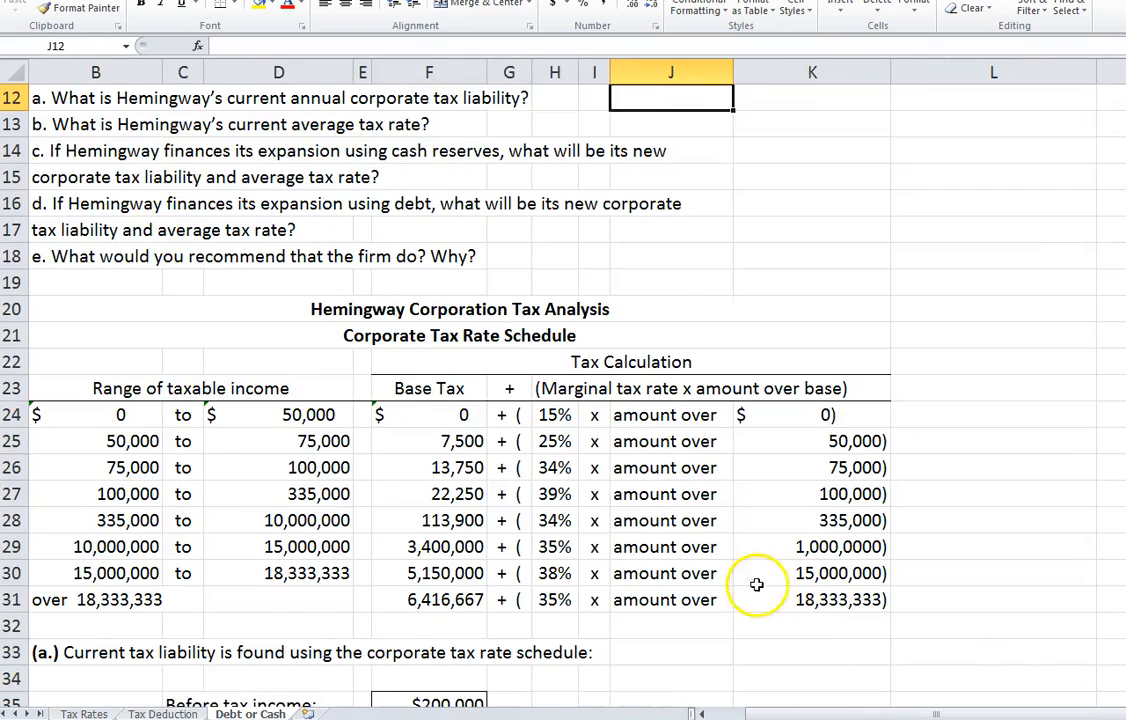
scroll(757, 585, up, 1)
drag(801, 714, 771, 714)
scroll(563, 382, up, 2)
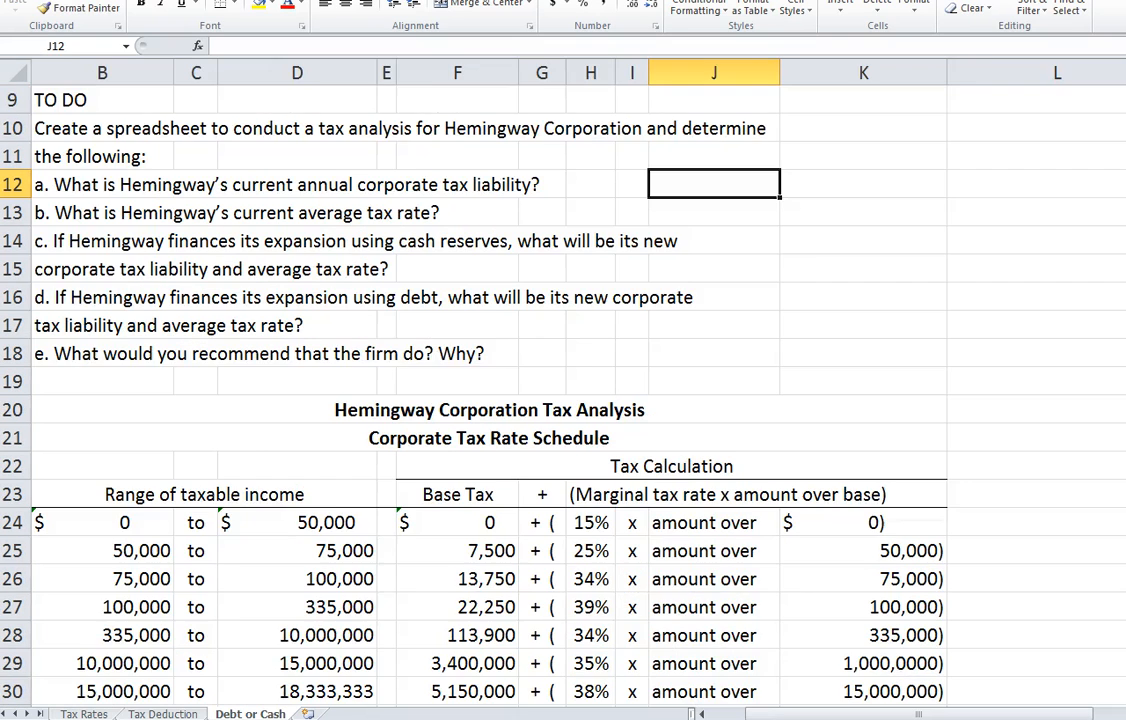
drag(955, 714, 883, 714)
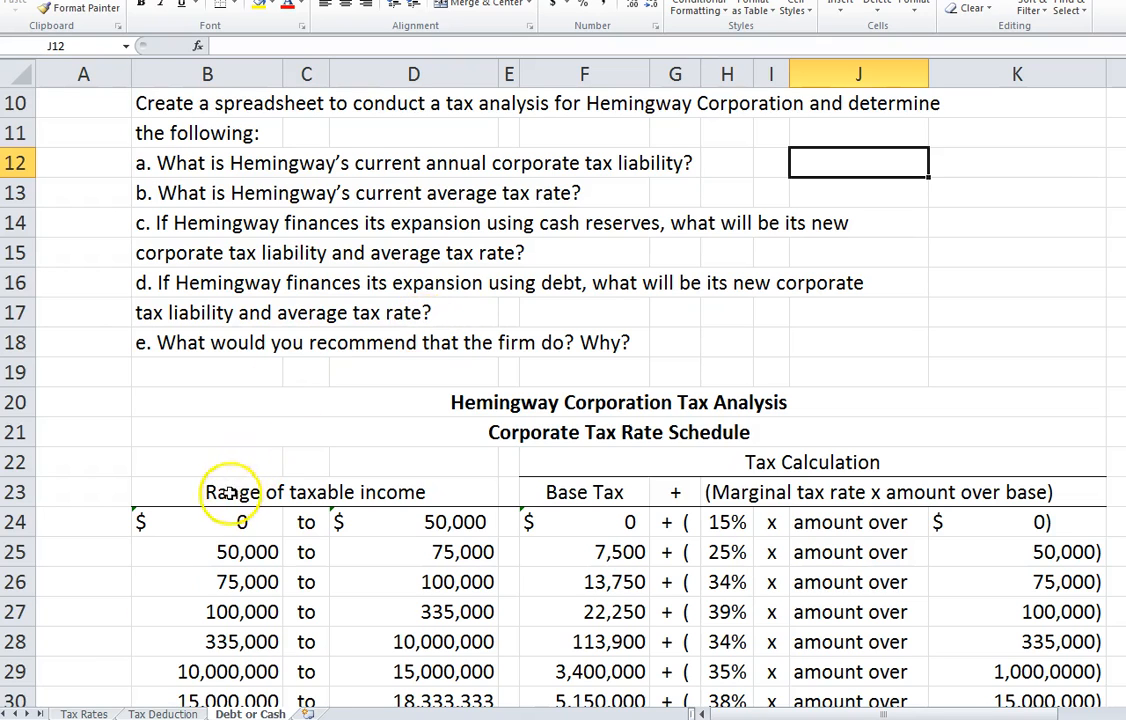
- Revisit the Tax Rates and Tax Deduction sheets, and return to the Corporate Tax Rate Schedule on the Debt or Cash sheet
click(84, 713)
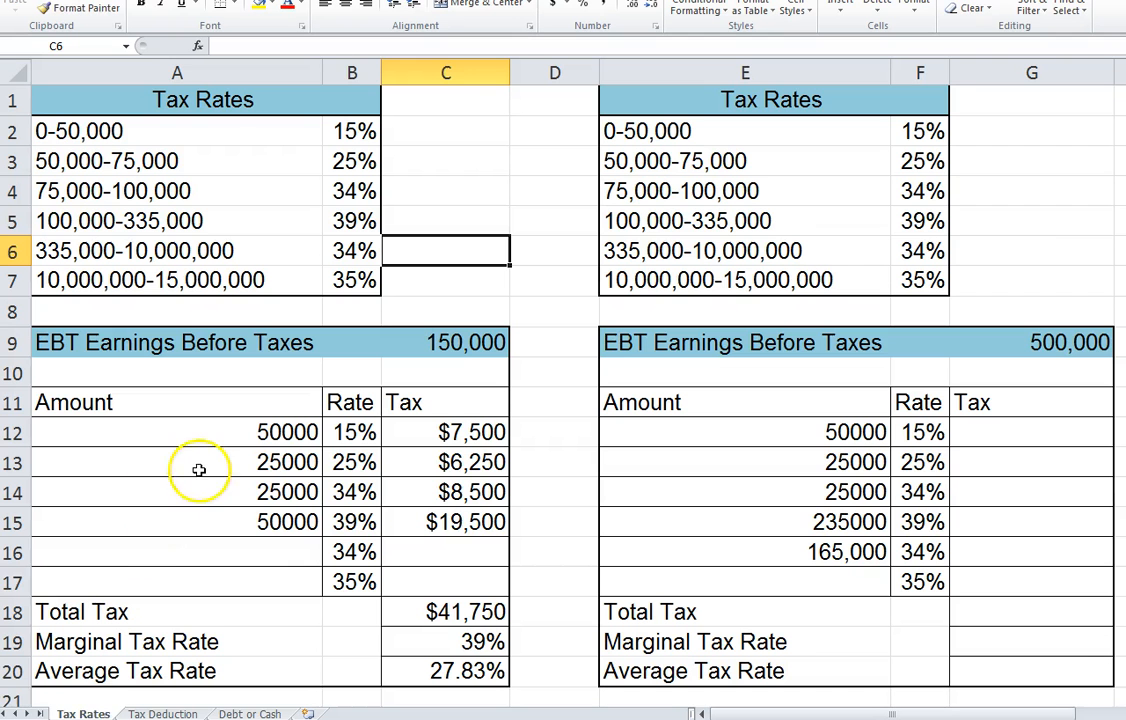
click(160, 713)
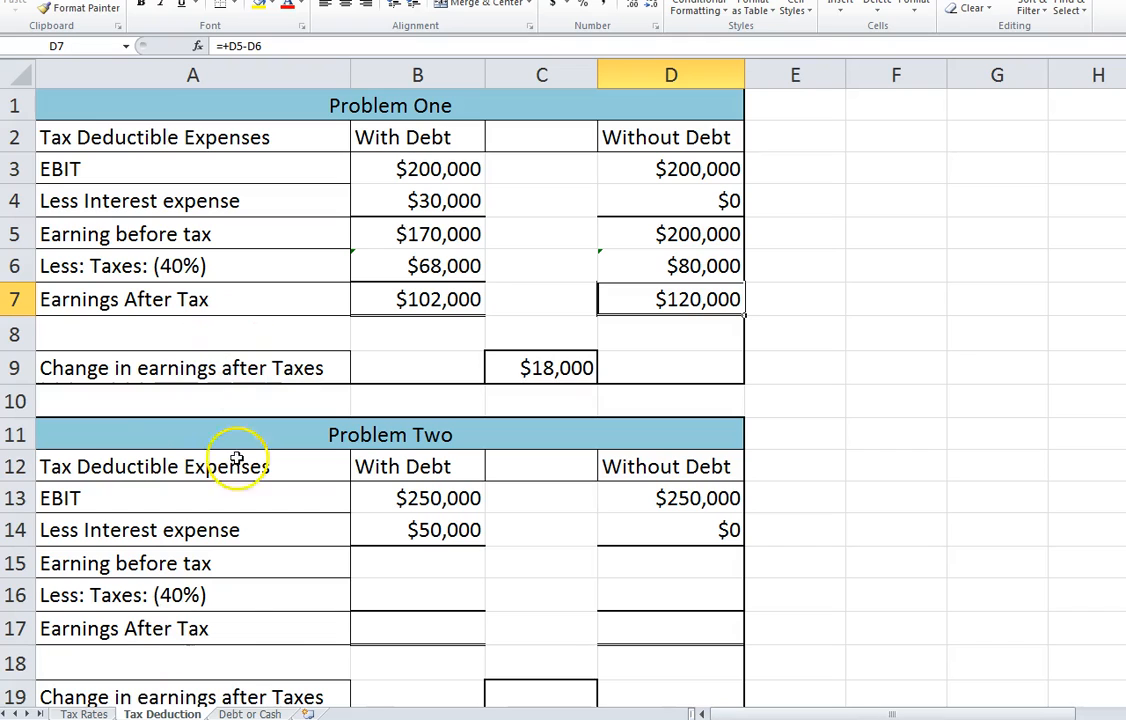
click(248, 713)
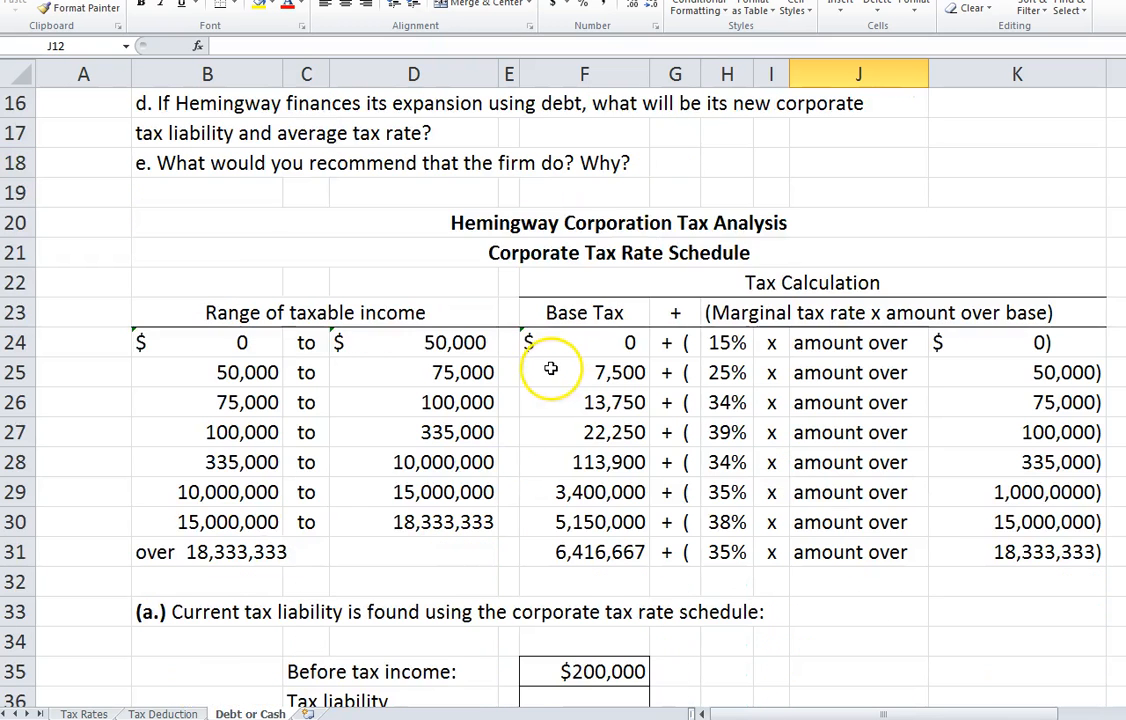
scroll(550, 367, down, 3)
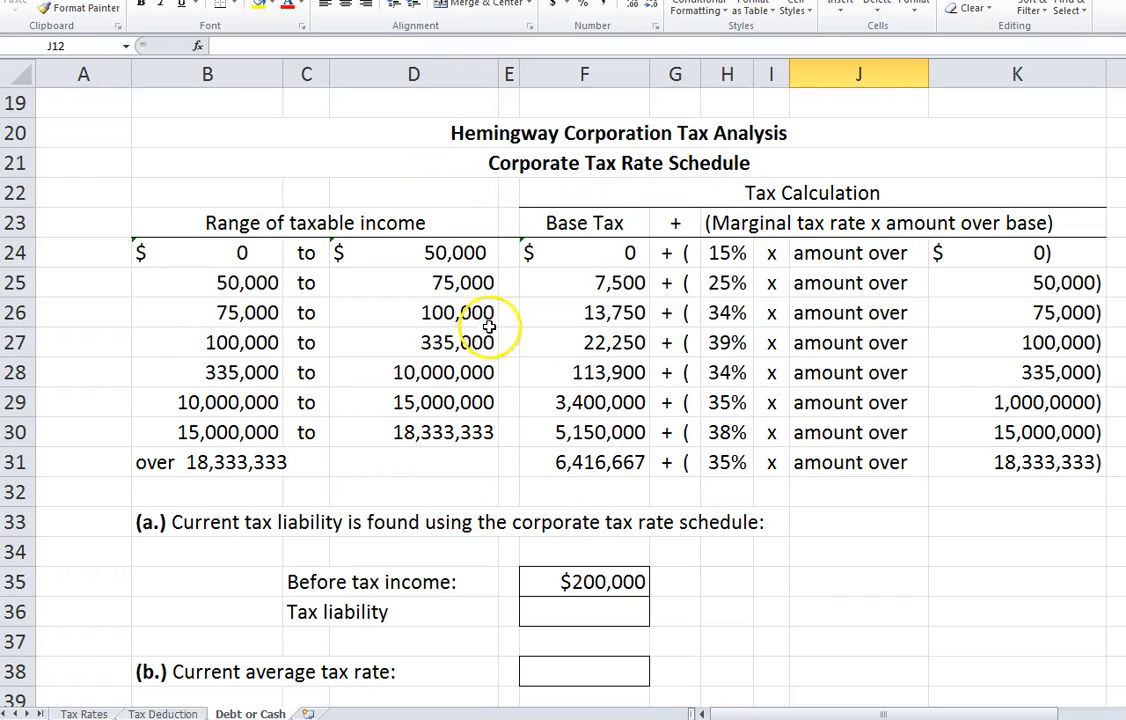
scroll(425, 350, down, 1)
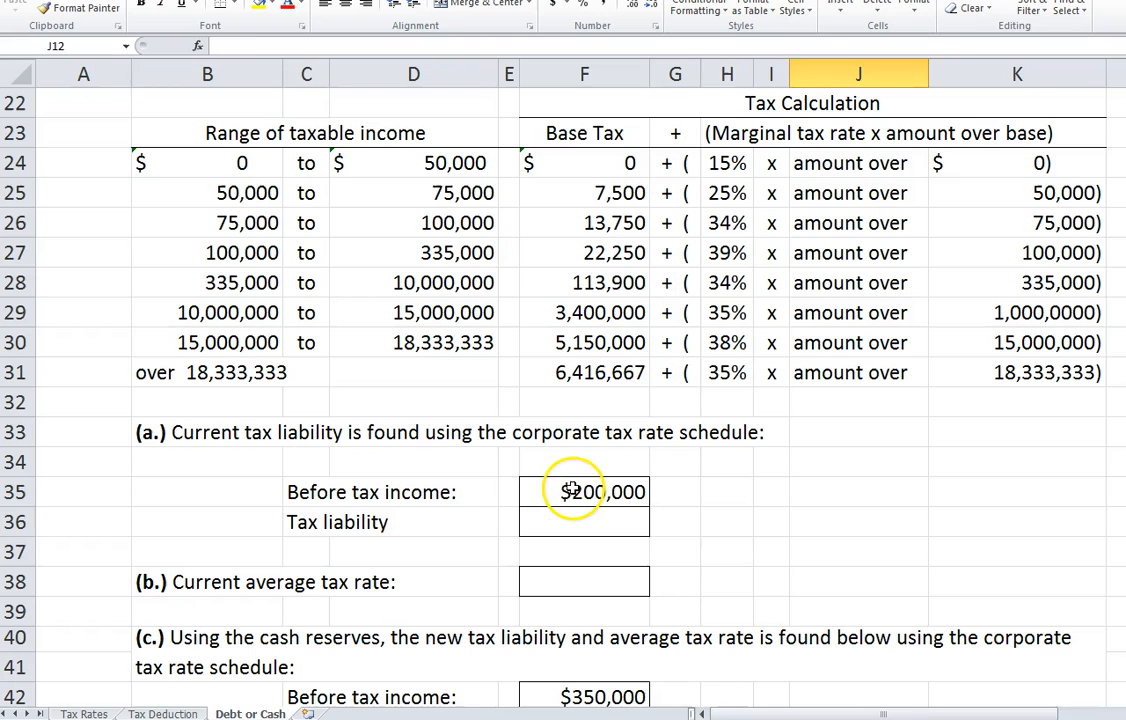
- Check part (a)'s Before tax income and Tax liability cells against the tax calculation on the Tax Rates sheet
click(570, 490)
click(545, 521)
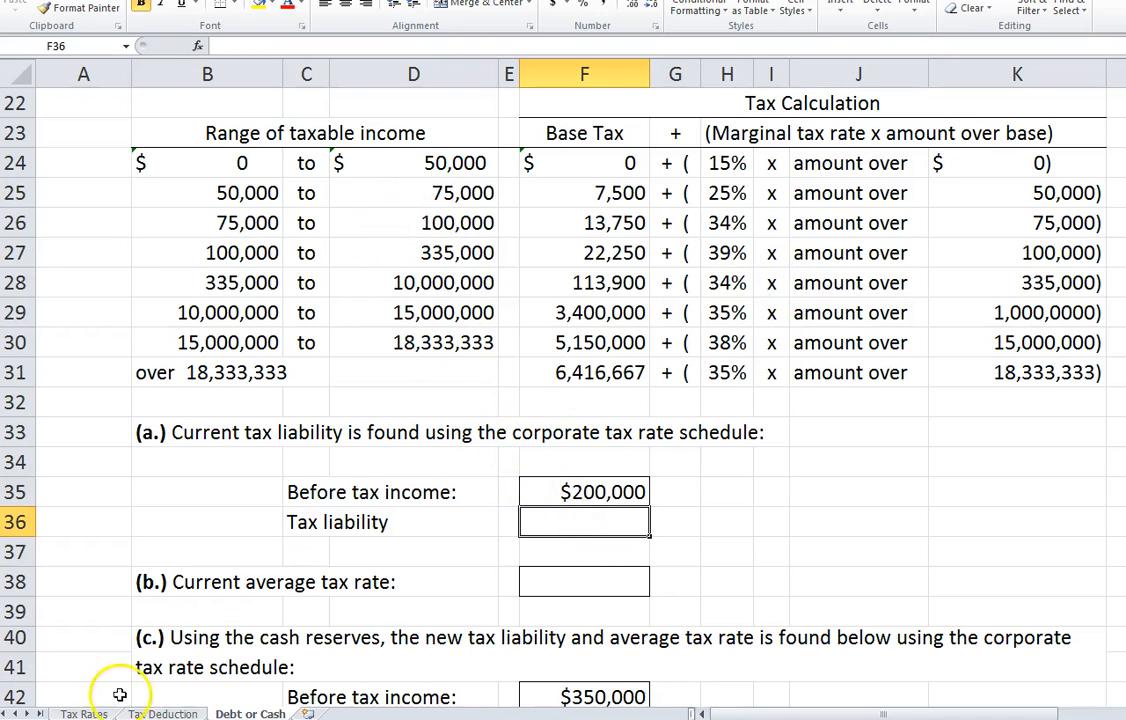
click(83, 713)
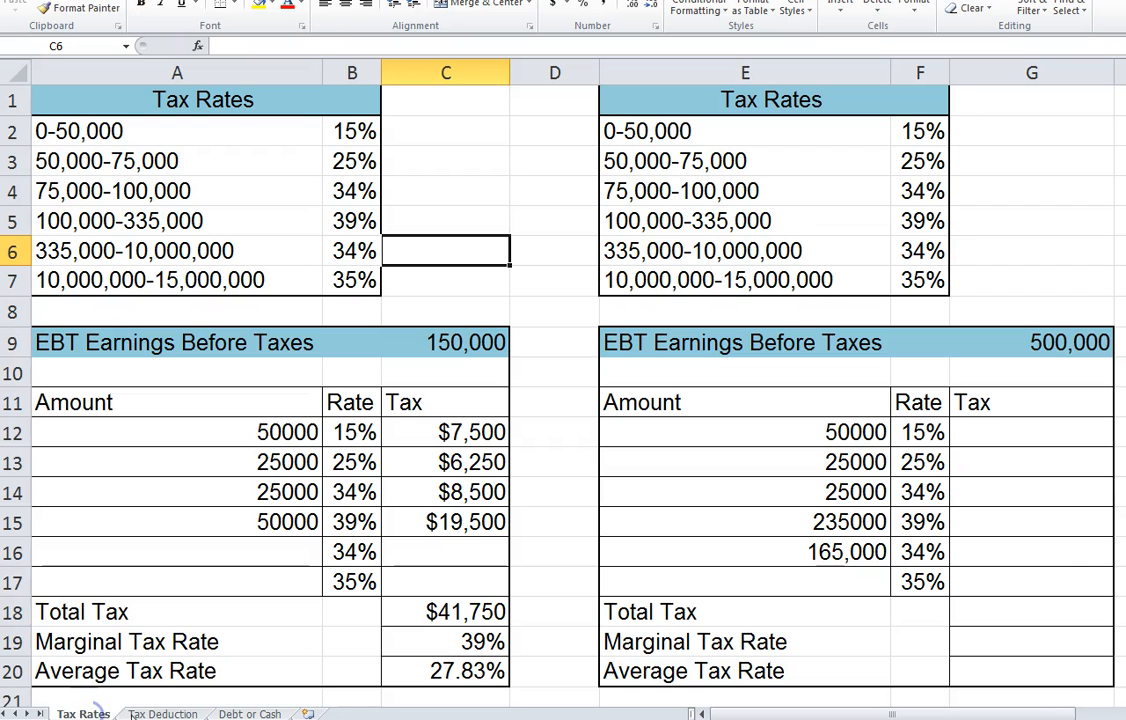
click(252, 713)
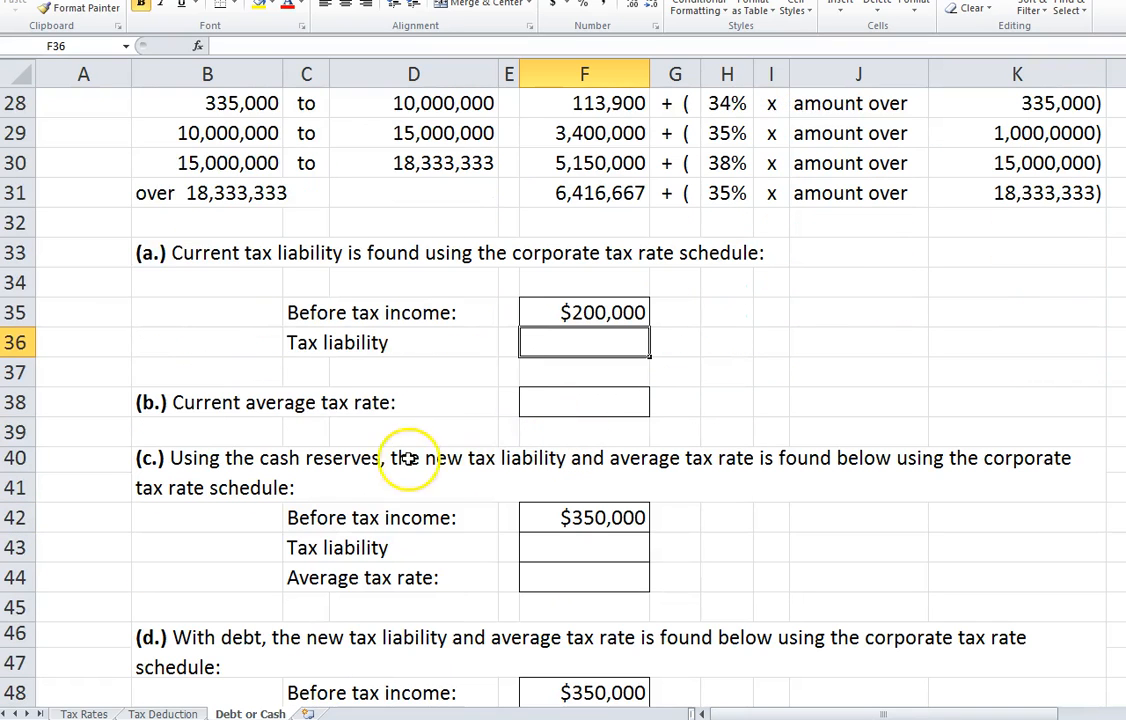
- Check part (b)'s Current average tax rate cell against the Average Tax Rate formula in C20 of the Tax Rates sheet
click(578, 401)
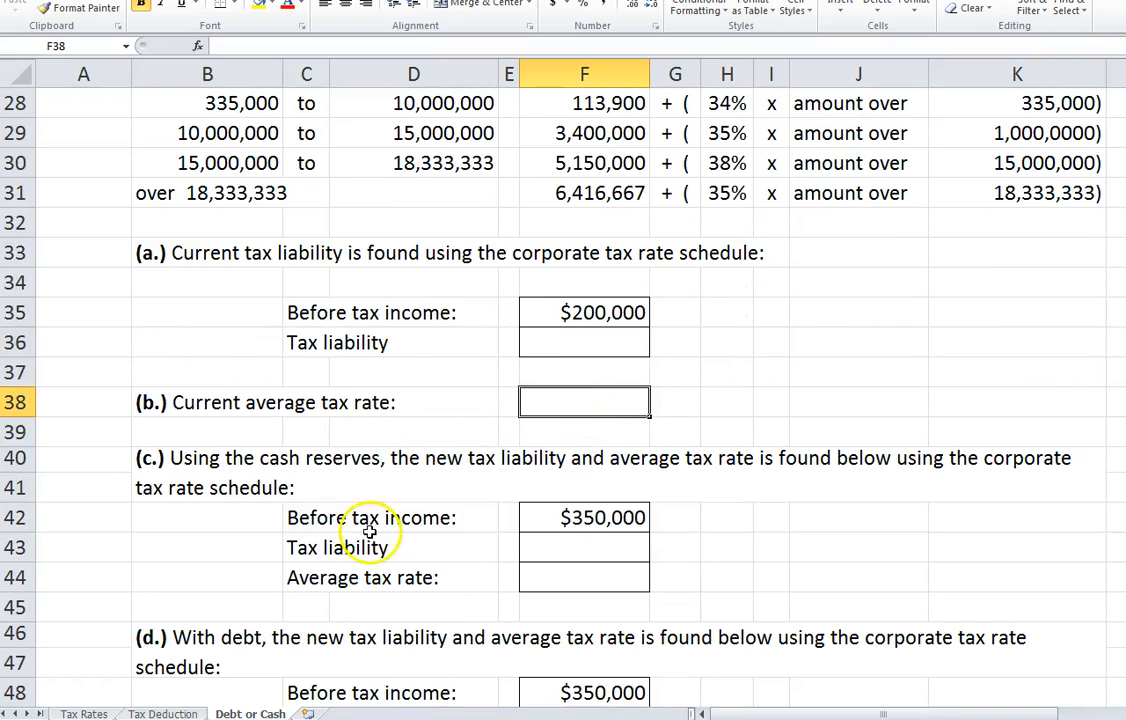
click(85, 713)
click(417, 676)
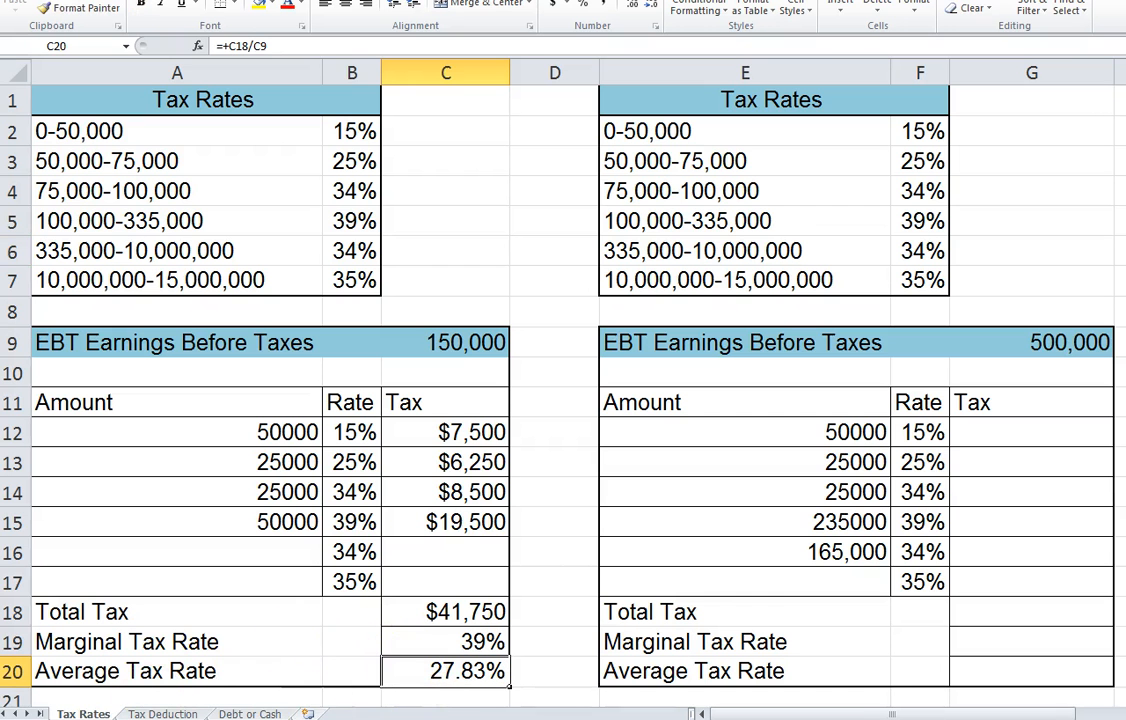
click(246, 712)
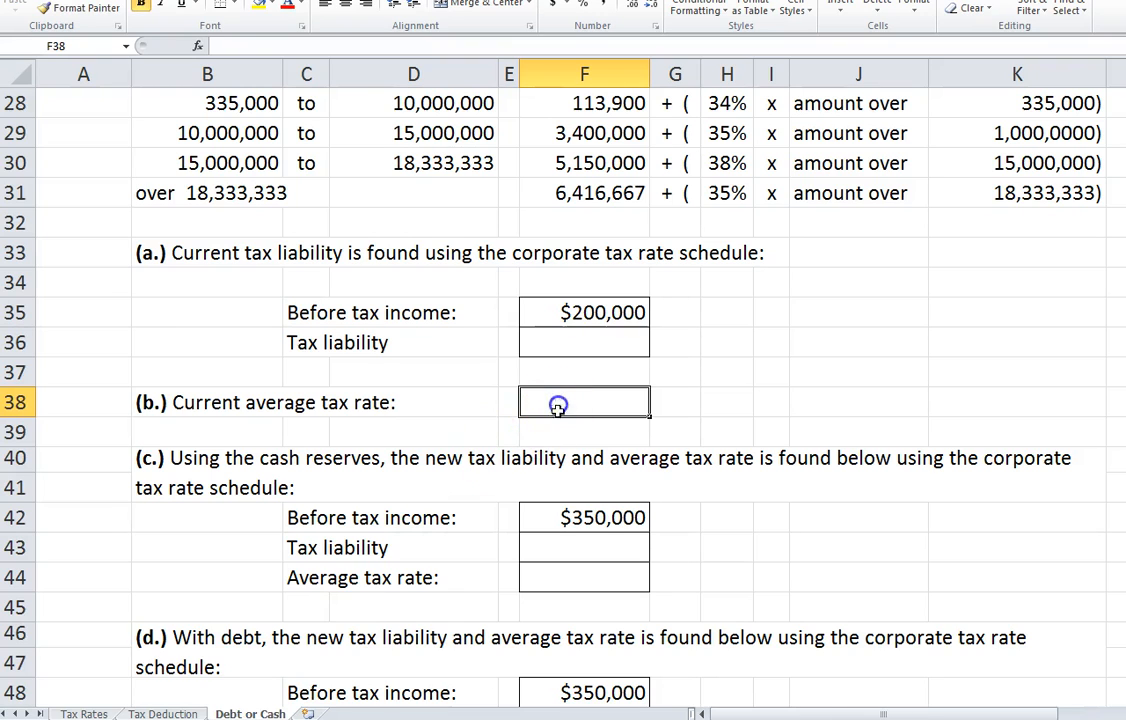
- Examine part (c)'s Before tax income and Average tax rate cells for the expansion financed with cash reserves
scroll(530, 513, down, 1)
scroll(530, 513, down, 1)
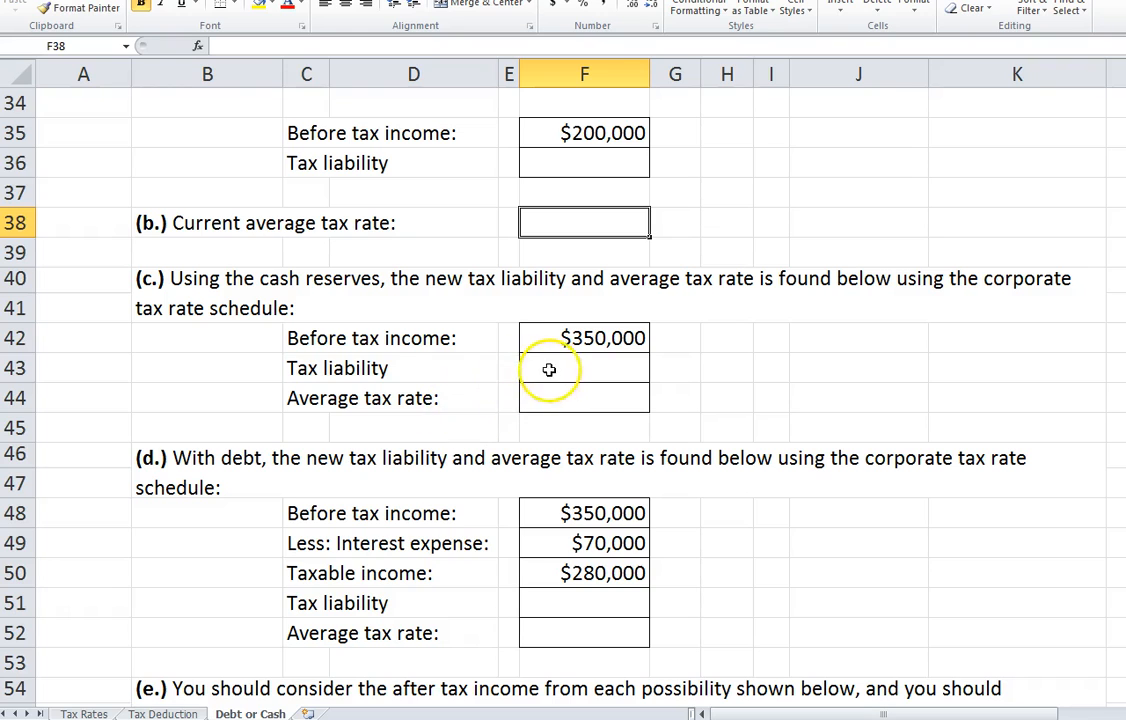
click(522, 337)
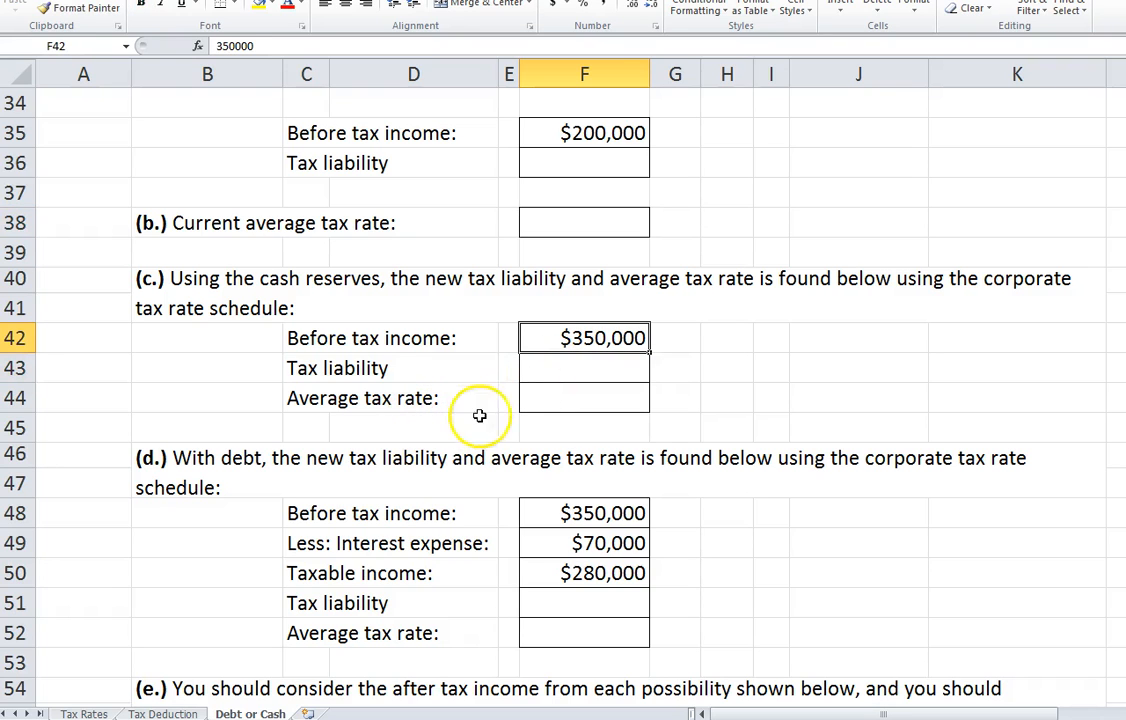
click(573, 399)
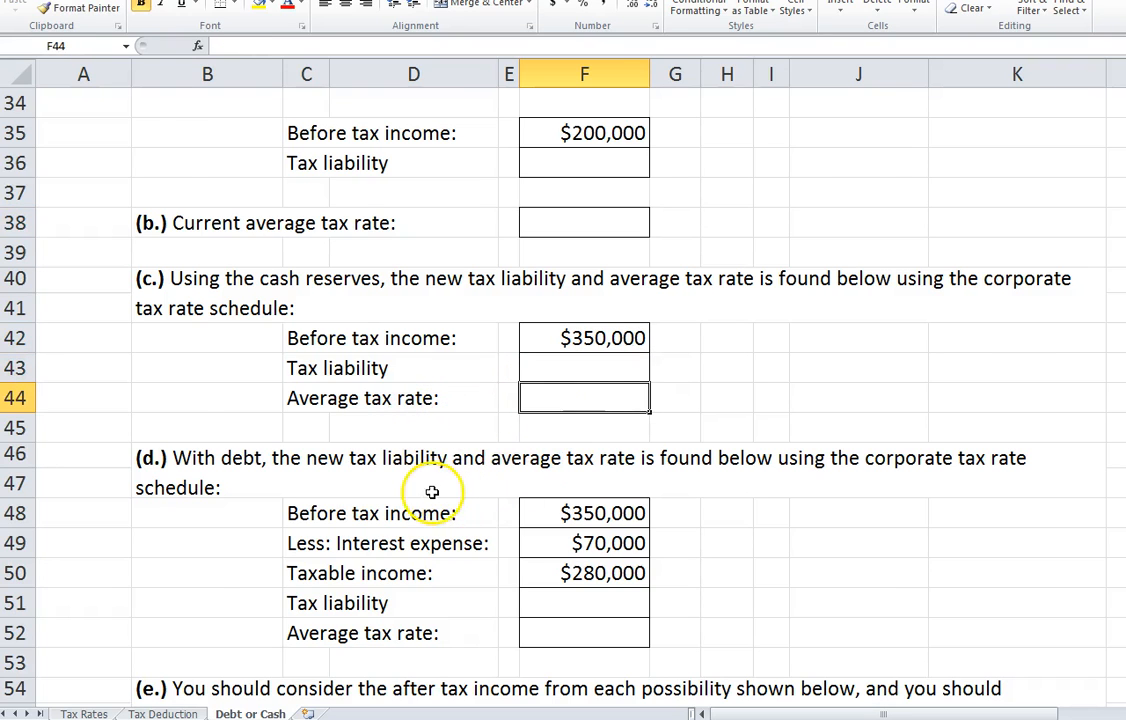
- Examine part (d)'s Interest expense and Taxable income formula for financing with debt, and part (e)'s after tax income rows
scroll(432, 492, down, 1)
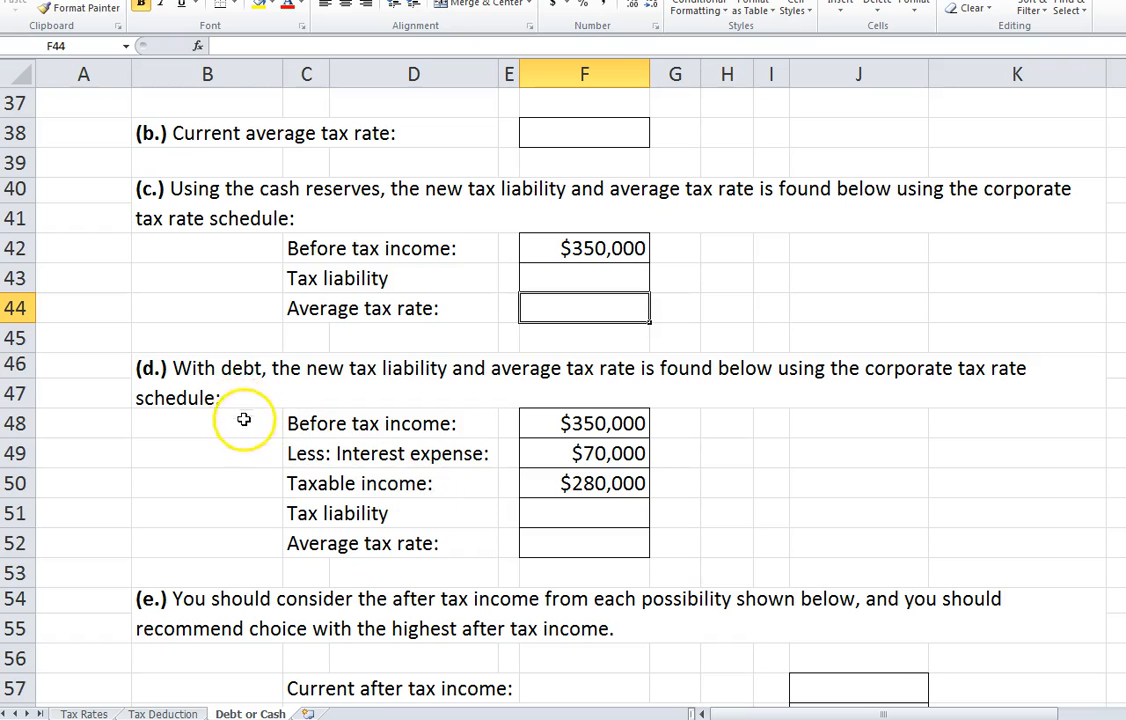
scroll(243, 419, up, 2)
scroll(264, 446, down, 2)
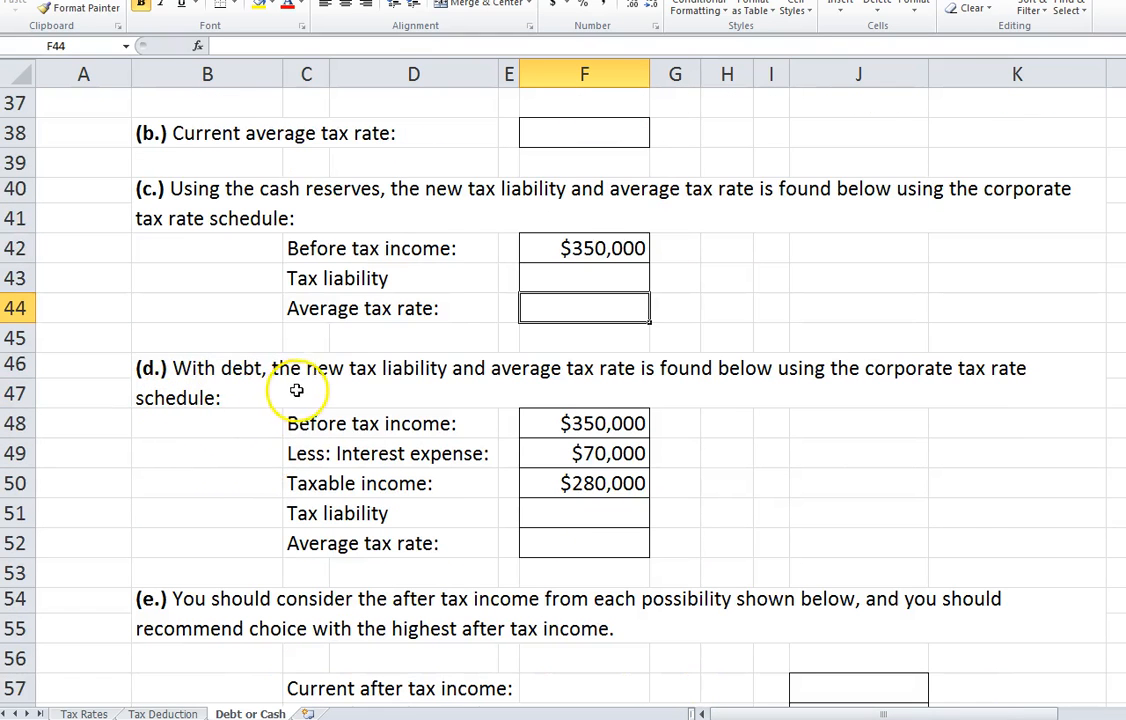
click(580, 453)
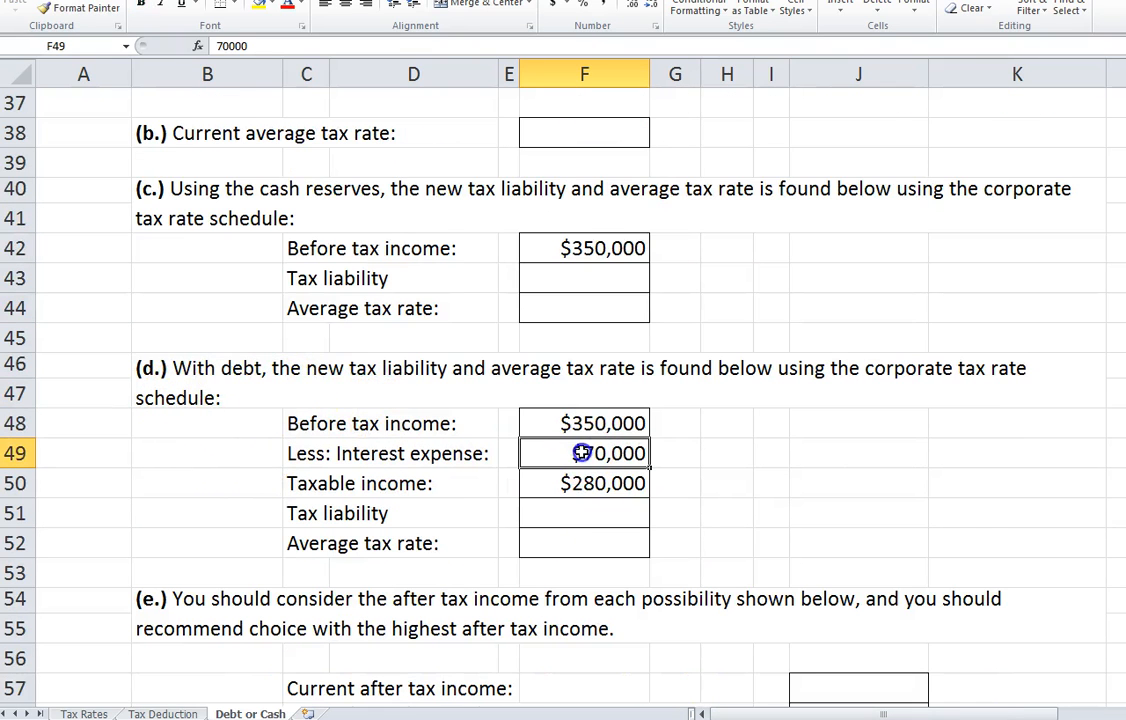
click(547, 483)
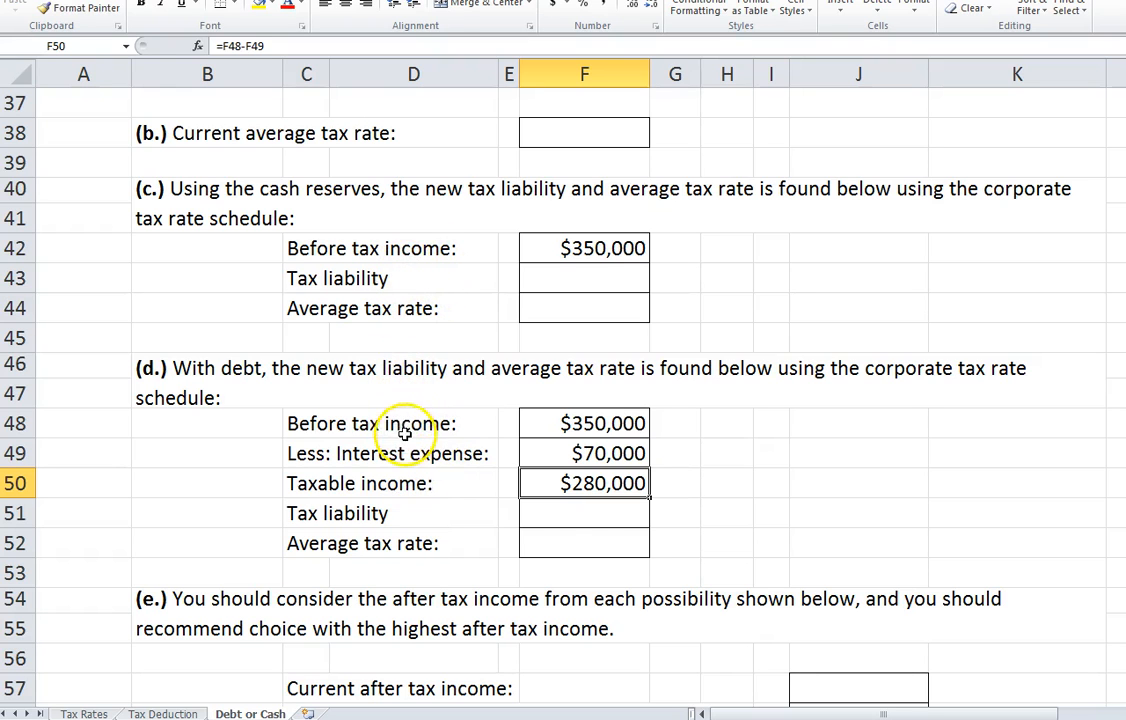
scroll(470, 423, down, 4)
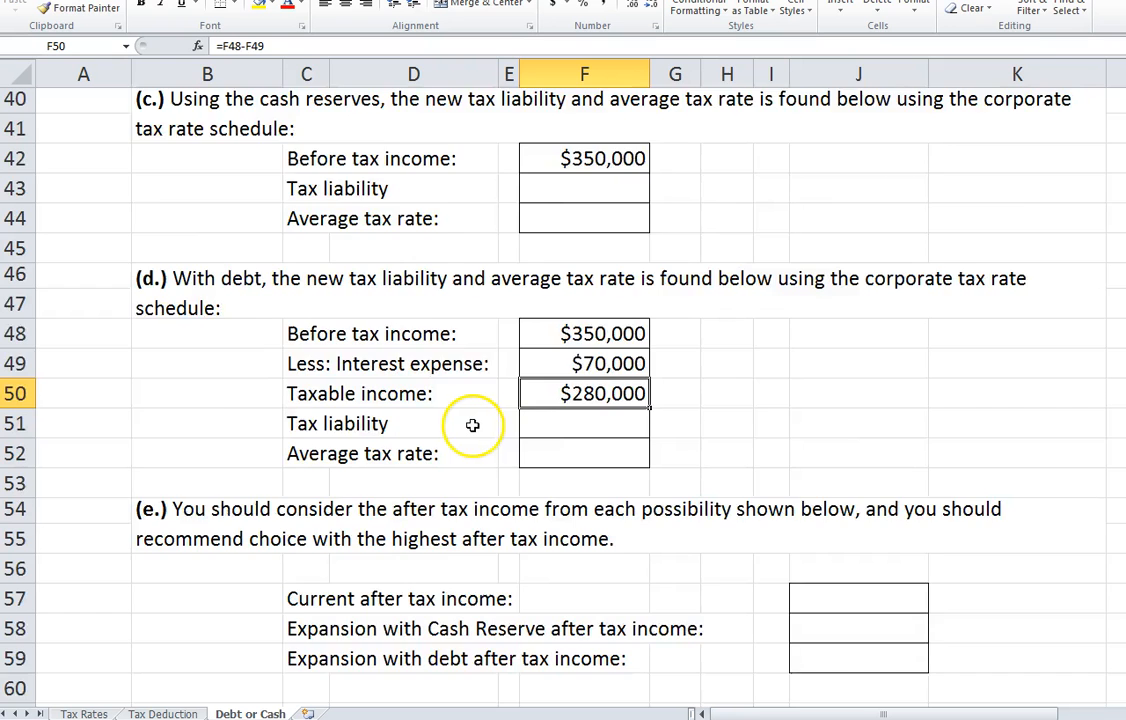
scroll(459, 413, up, 6)
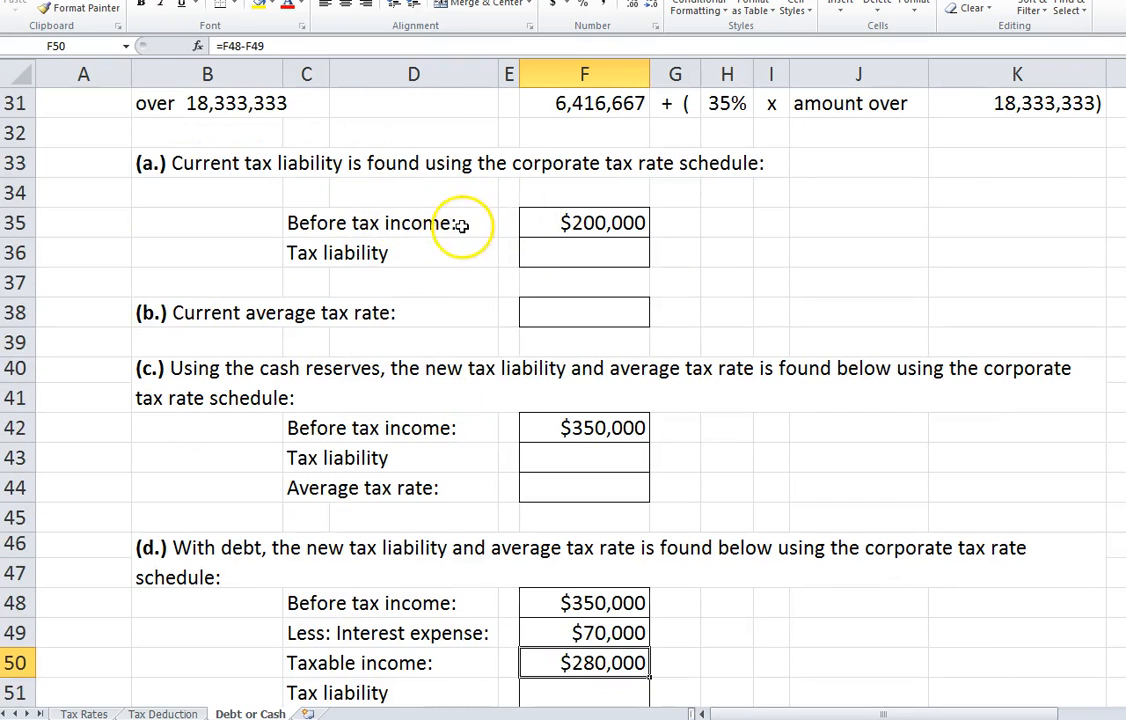
scroll(441, 338, down, 2)
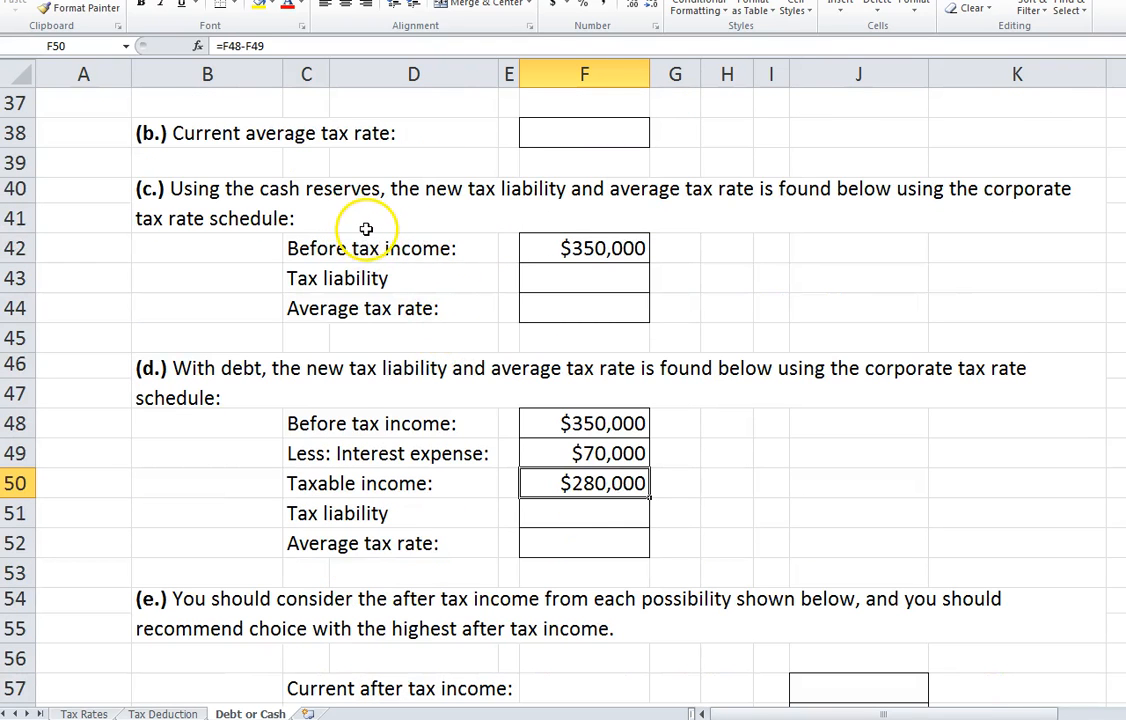
- Reread the yearly interest expense in the exercise description and revisit part (a)'s Tax liability cell F36
scroll(366, 229, up, 12)
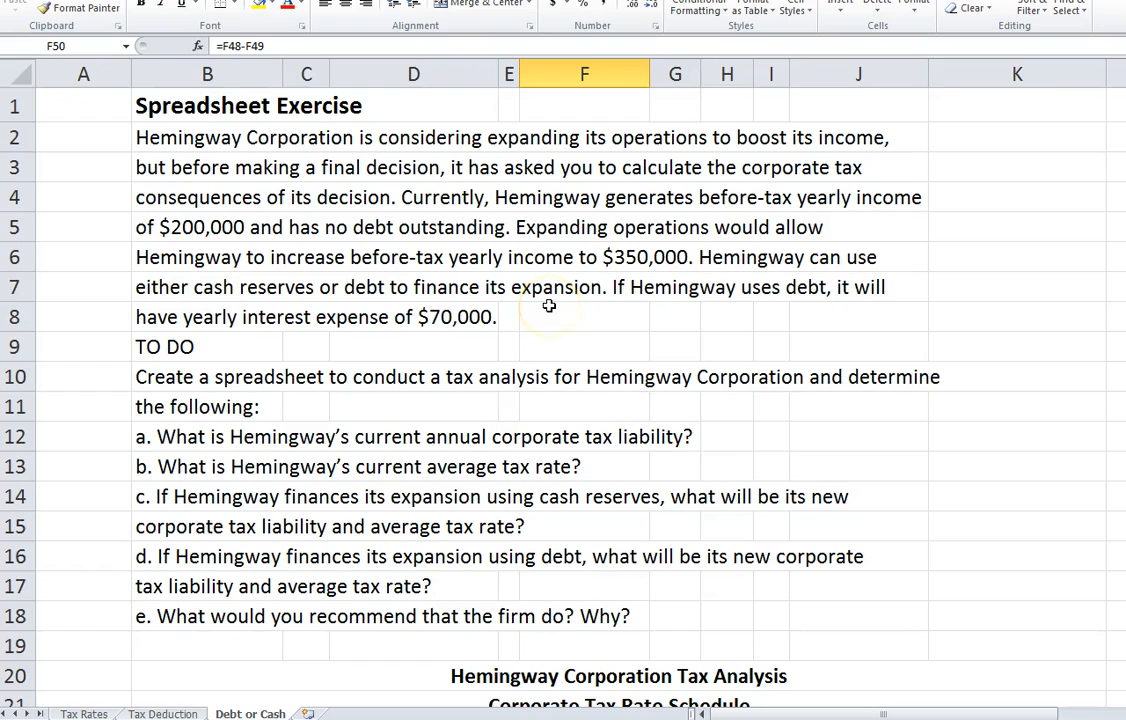
click(451, 318)
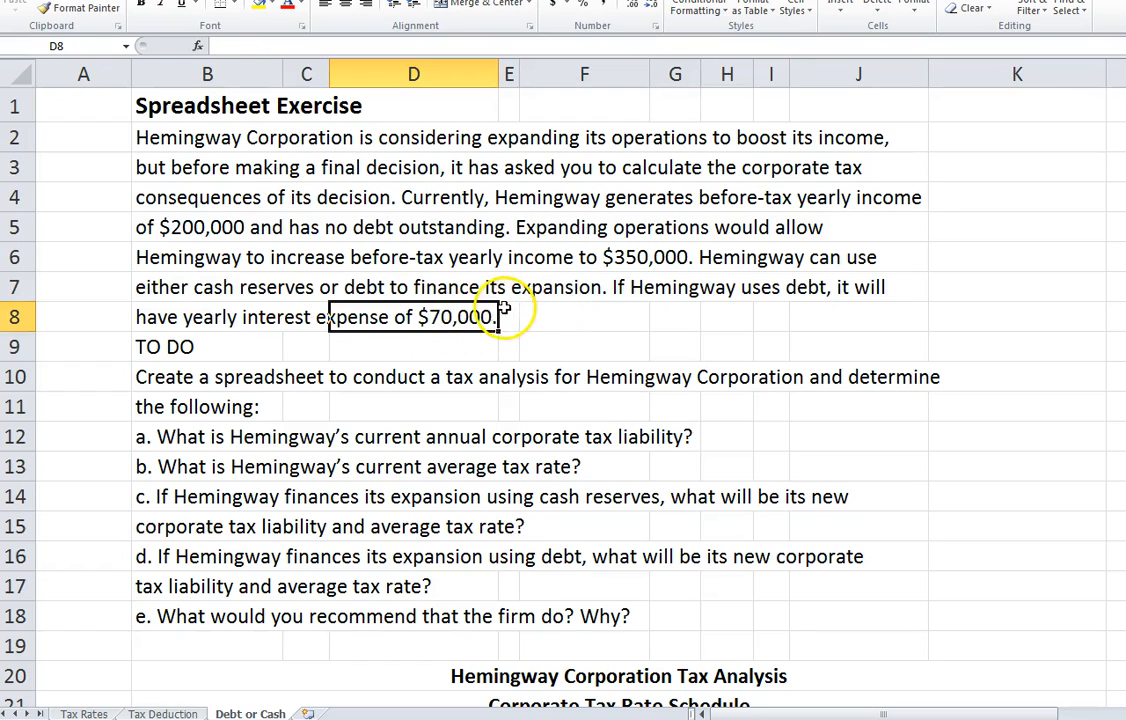
scroll(352, 221, down, 6)
scroll(352, 321, down, 3)
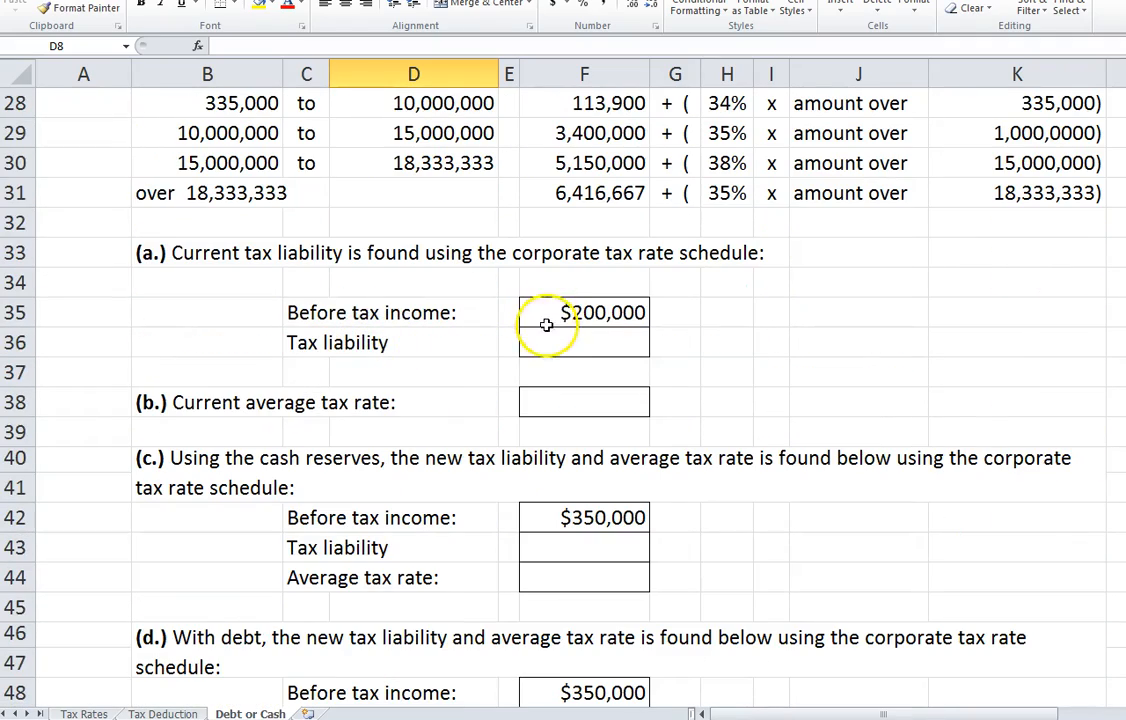
click(548, 347)
- Compare part (c)'s Before tax income with part (d)'s Interest expense, Taxable income and Tax liability cells
scroll(550, 352, down, 1)
scroll(552, 357, down, 1)
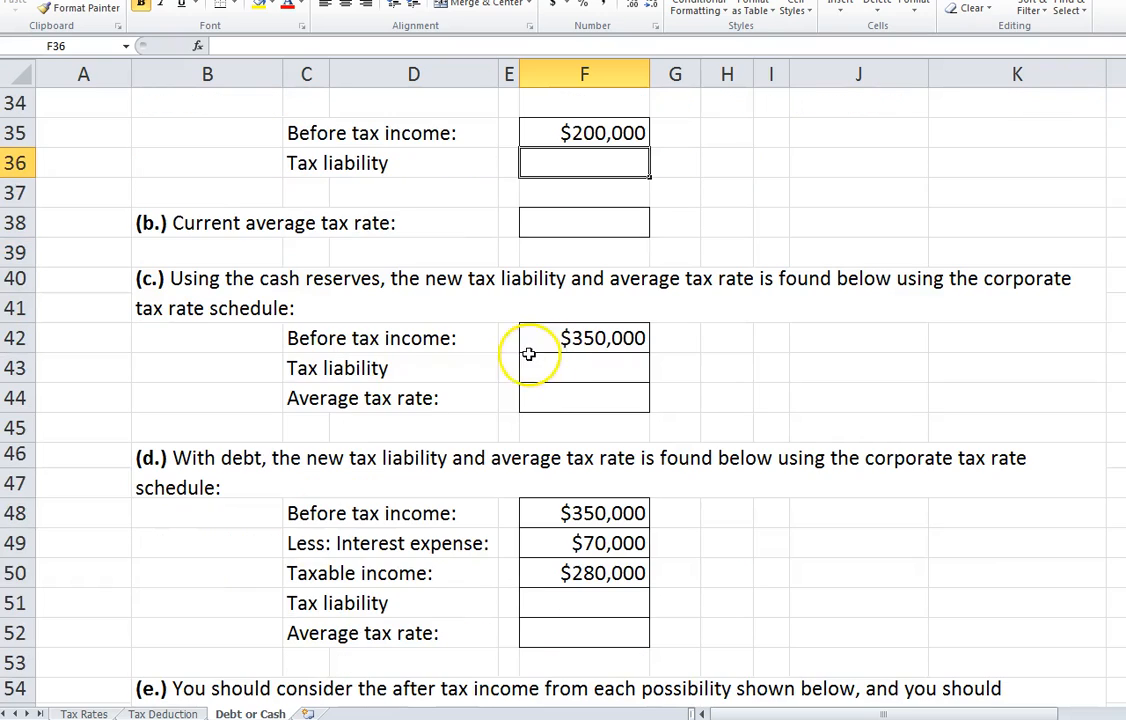
click(539, 340)
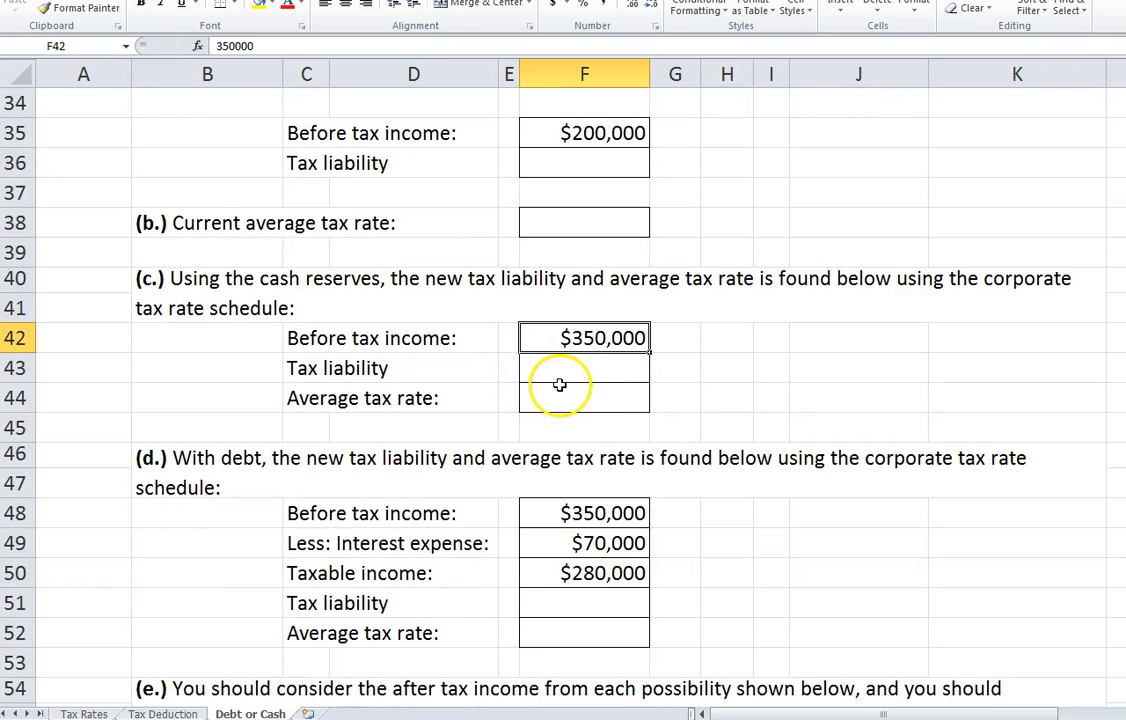
scroll(564, 401, down, 1)
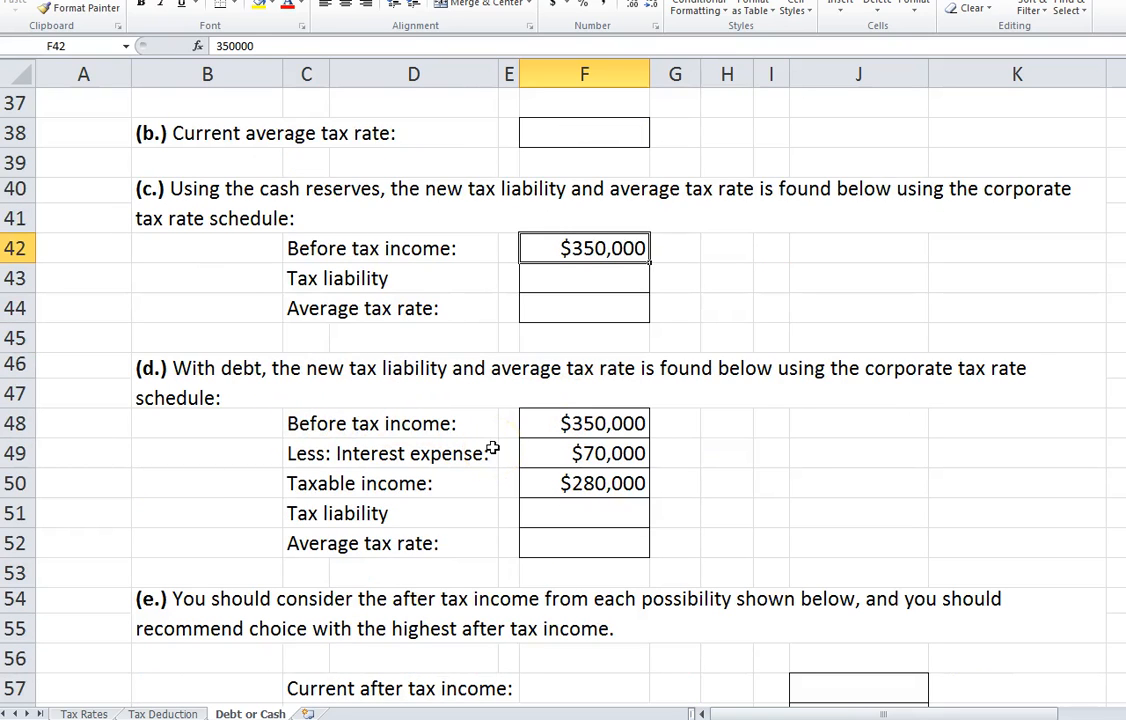
click(558, 453)
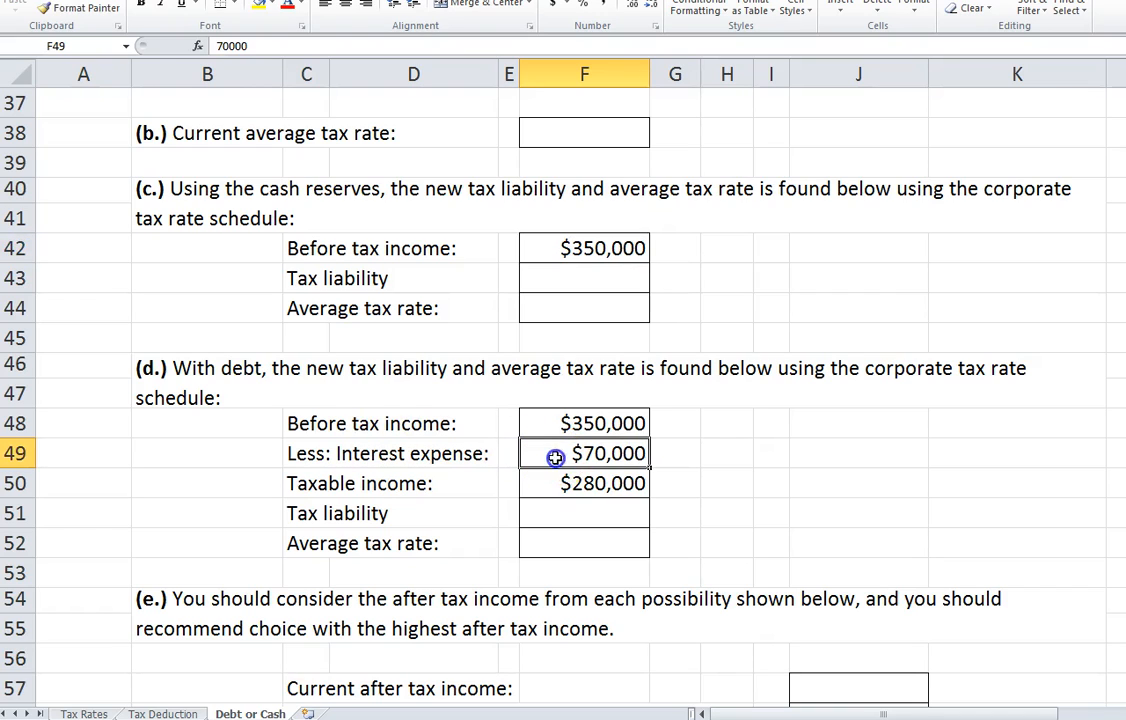
click(559, 511)
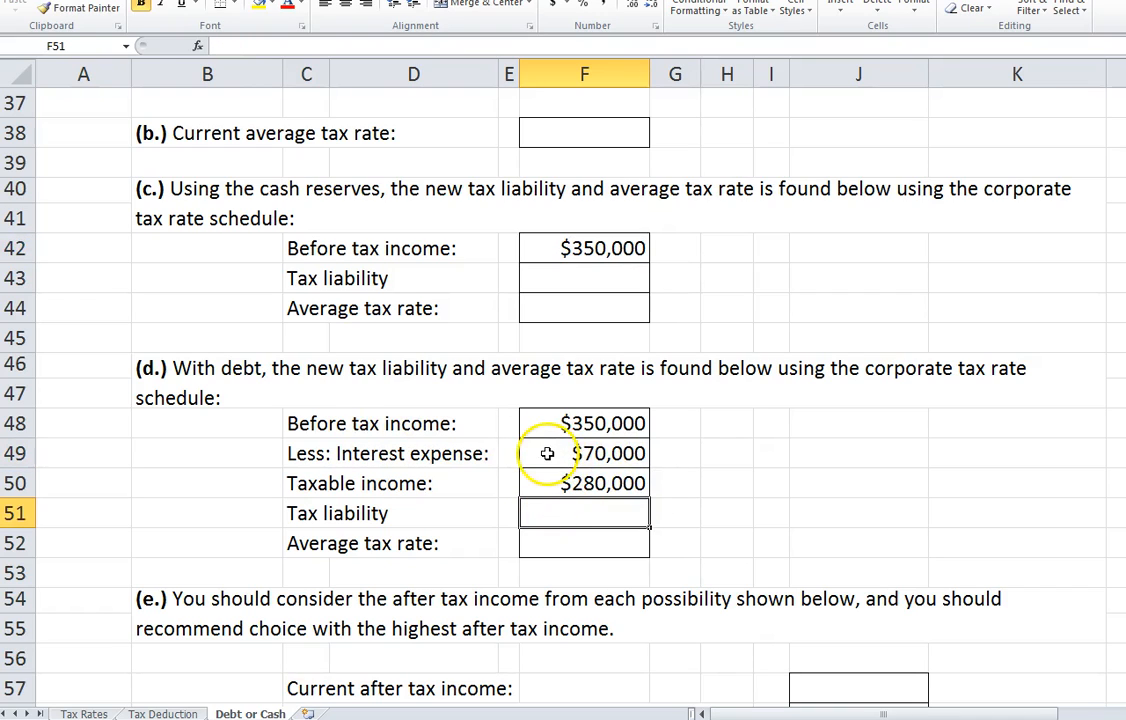
click(547, 454)
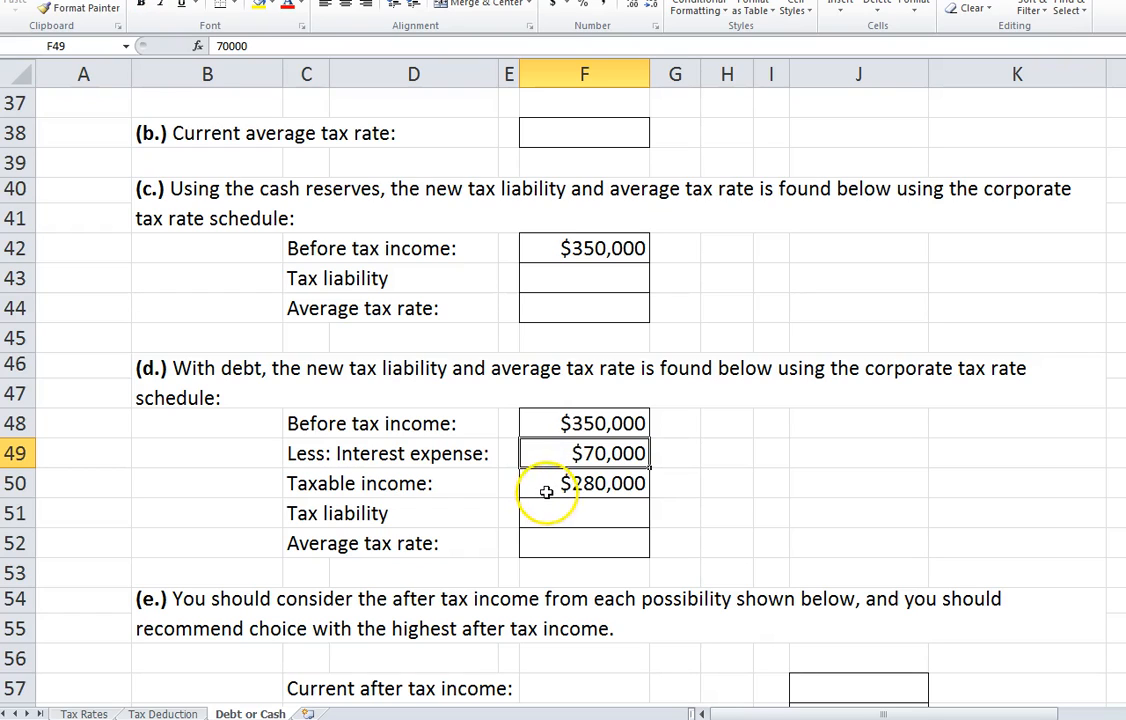
click(547, 486)
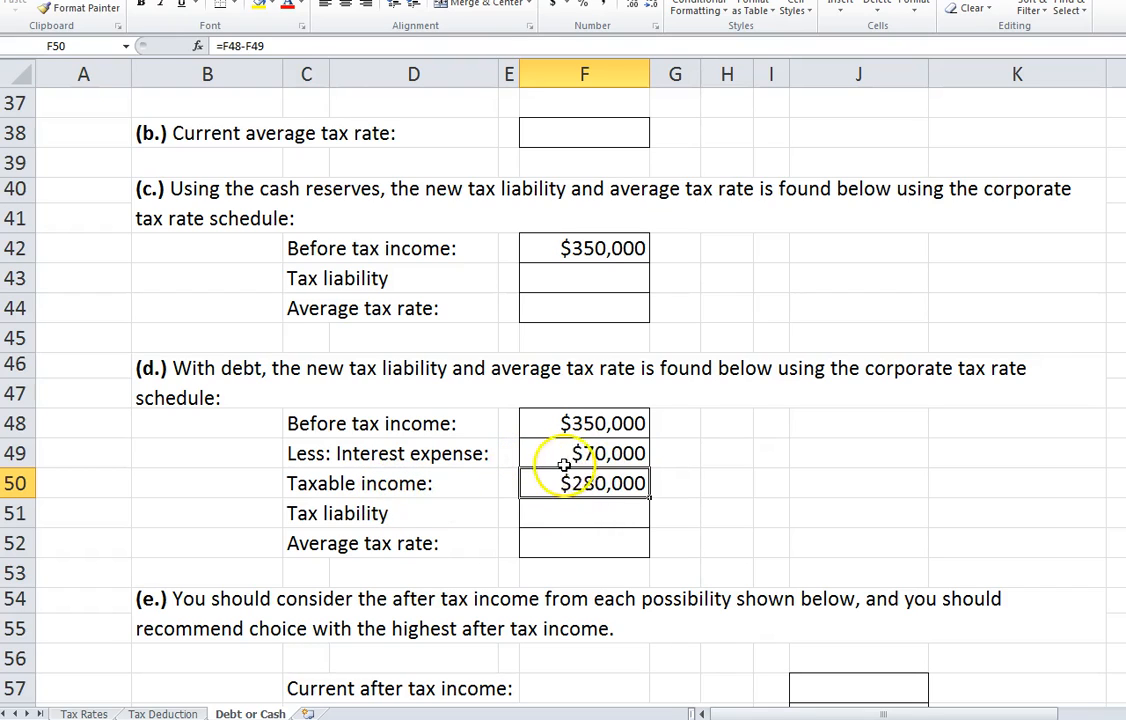
- Review part (a)'s Before tax income and Tax liability against the tax rate schedule, and part (c)'s Before tax income in F42
scroll(538, 493, up, 4)
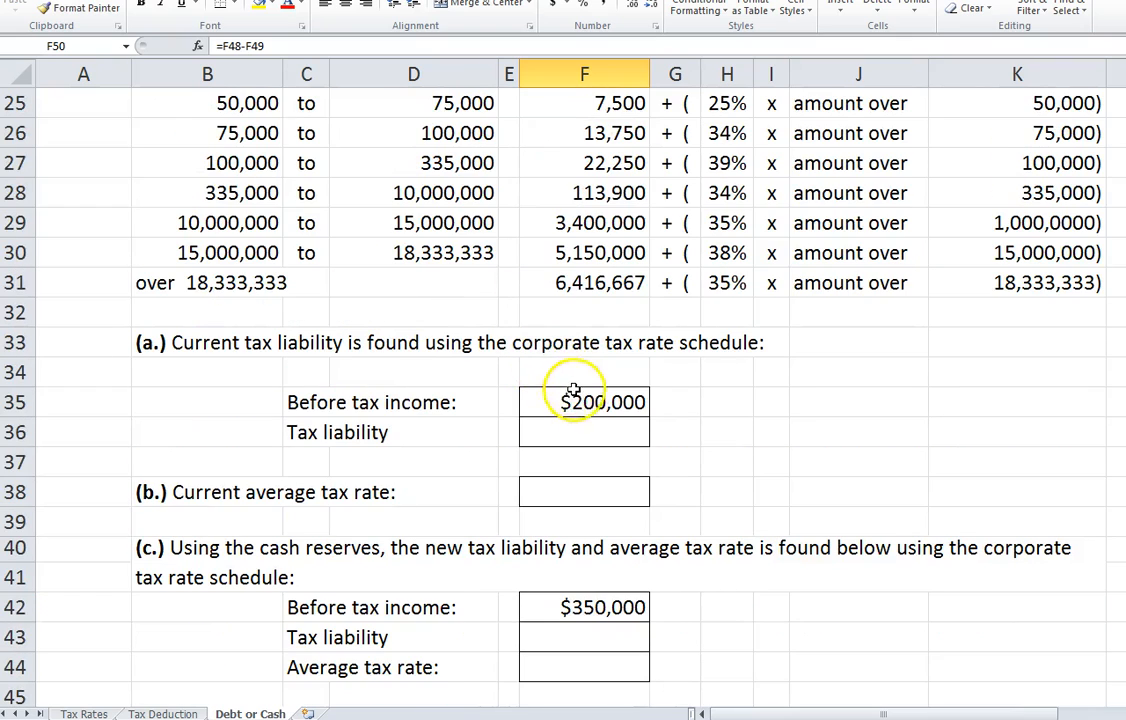
click(576, 410)
scroll(357, 227, up, 1)
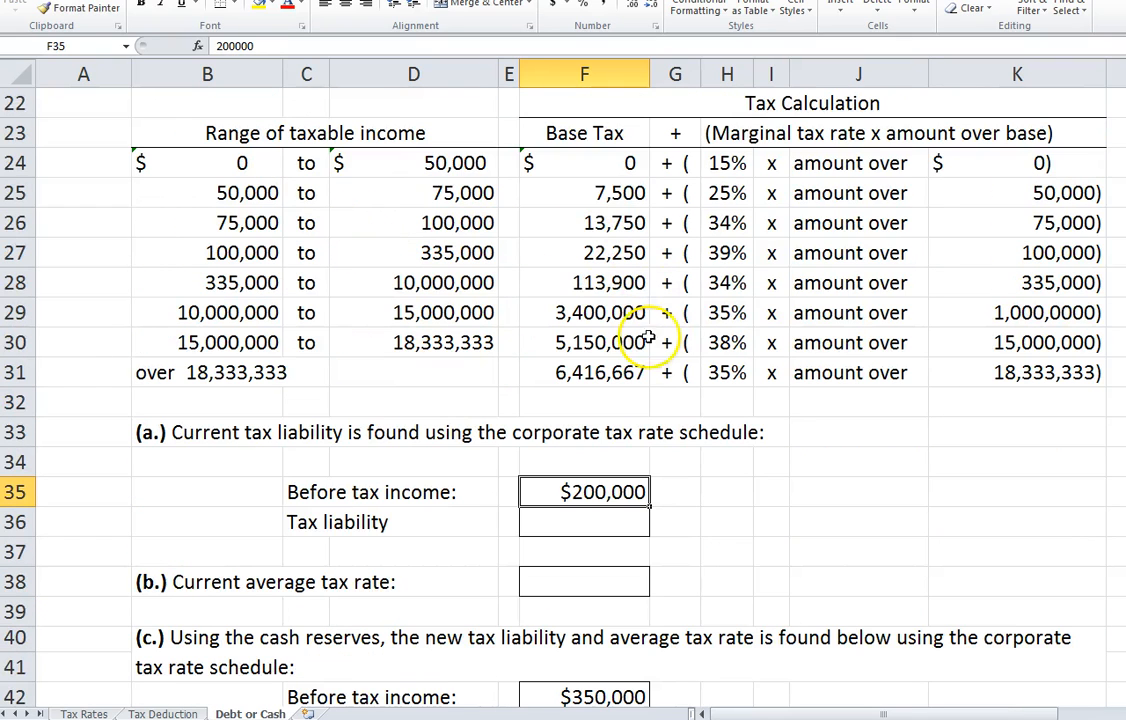
click(559, 521)
scroll(557, 522, down, 1)
scroll(555, 553, down, 1)
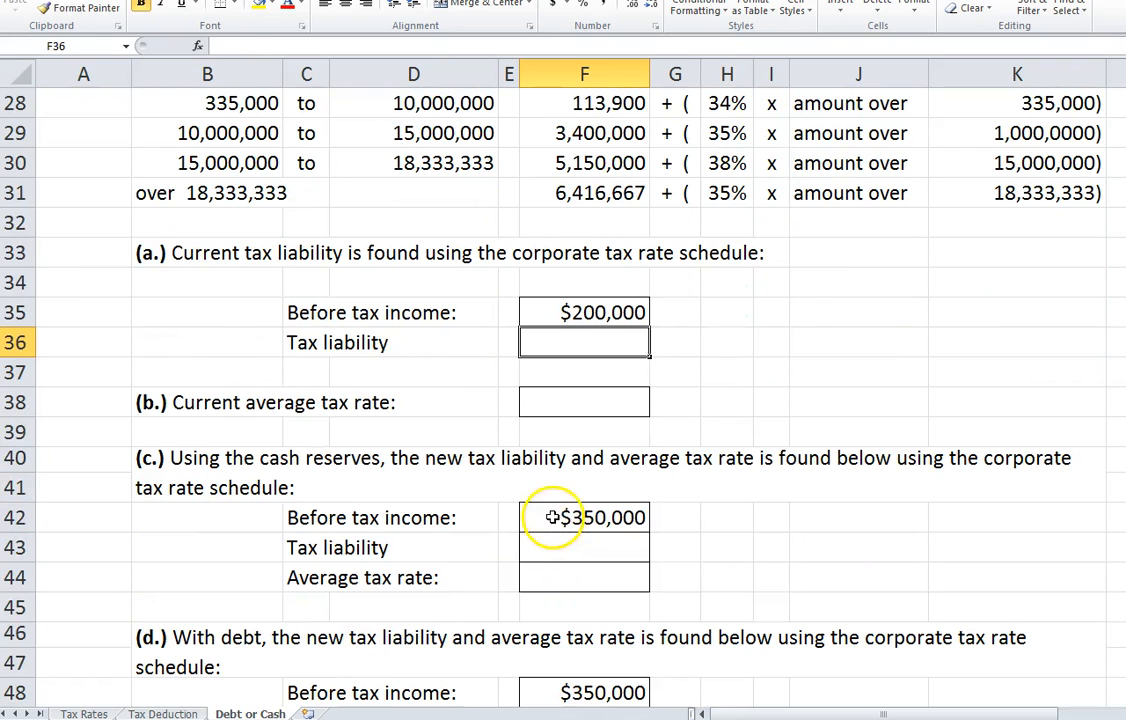
click(553, 517)
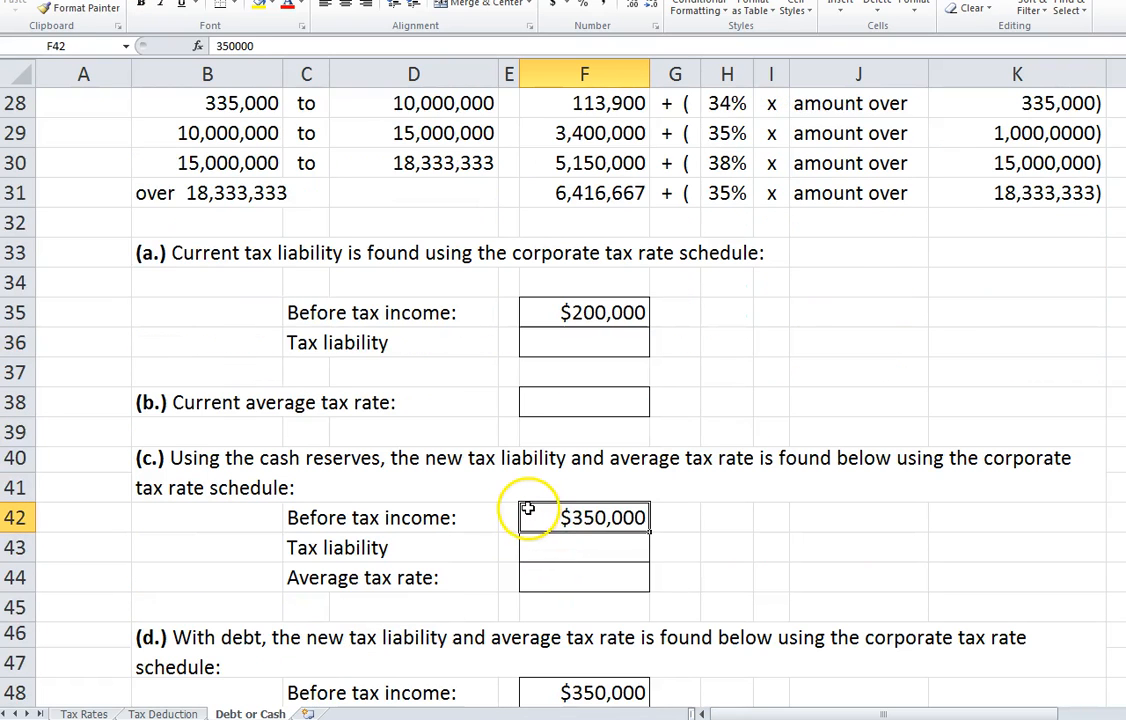
- Check the corporate tax rate schedule against part (c)'s Tax liability and Average tax rate cells and part (d)'s Taxable income formula
scroll(505, 483, up, 2)
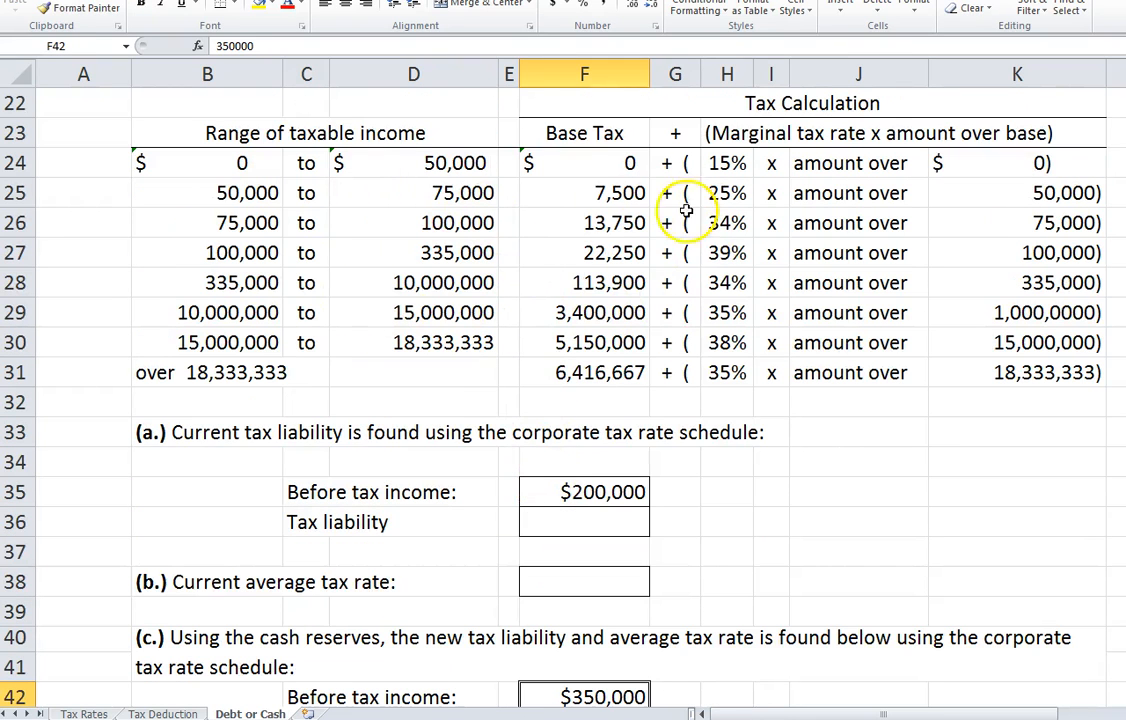
scroll(528, 345, down, 4)
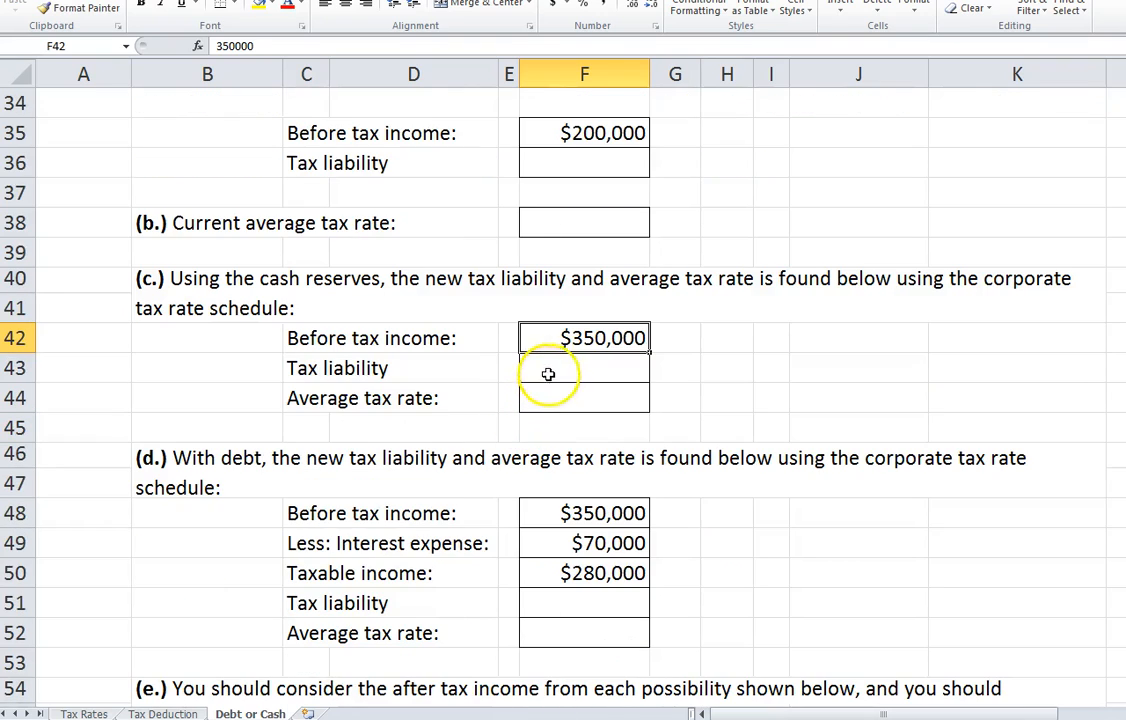
click(550, 372)
click(558, 396)
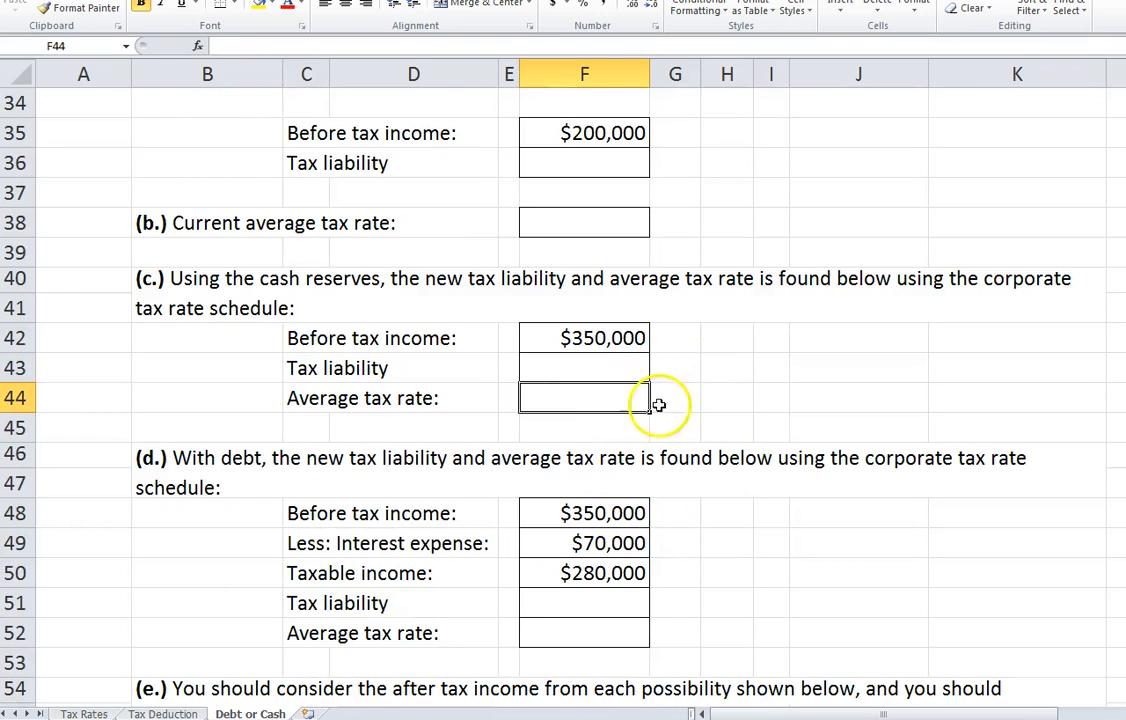
click(583, 572)
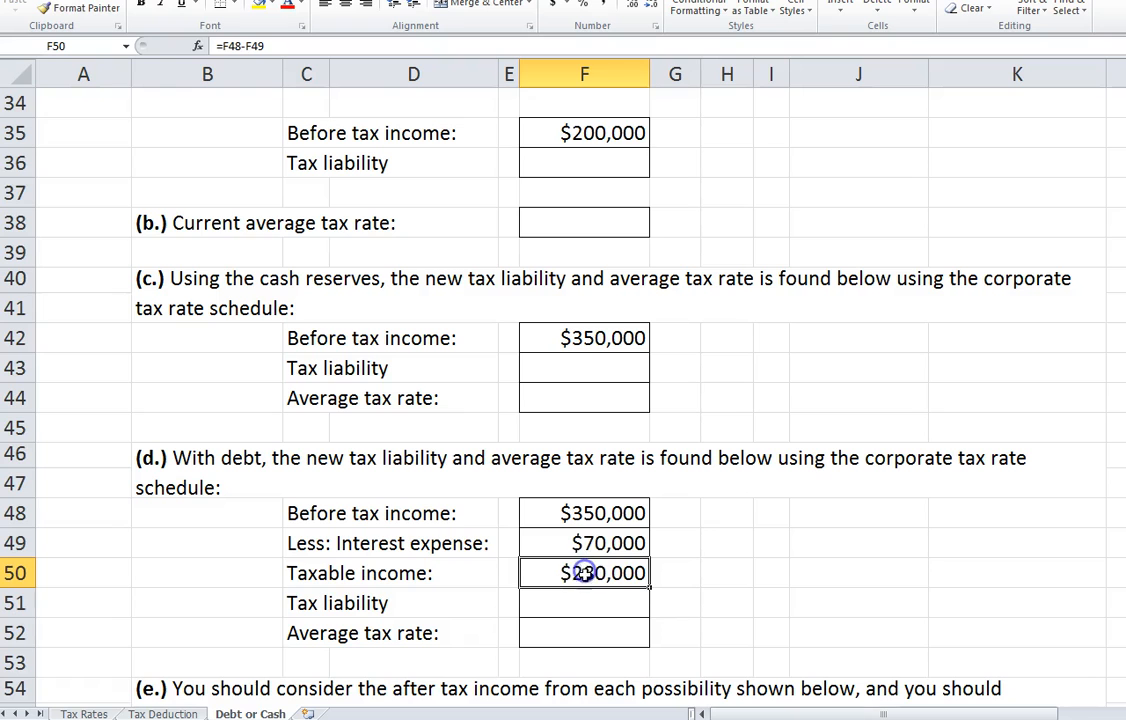
- Glance at the Tax Rates sheet's bracket calculation, and return to part (d)'s Tax liability cell F51 on the Debt or Cash sheet
click(80, 712)
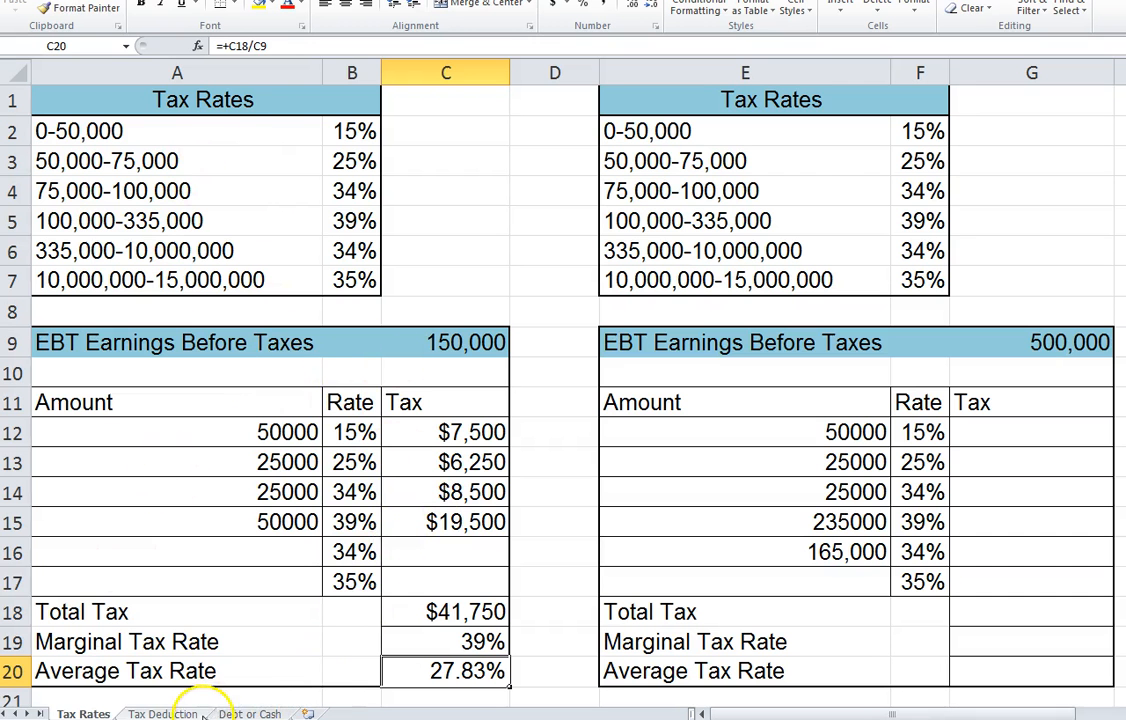
click(245, 713)
scroll(505, 275, up, 4)
scroll(515, 320, down, 4)
scroll(540, 520, down, 1)
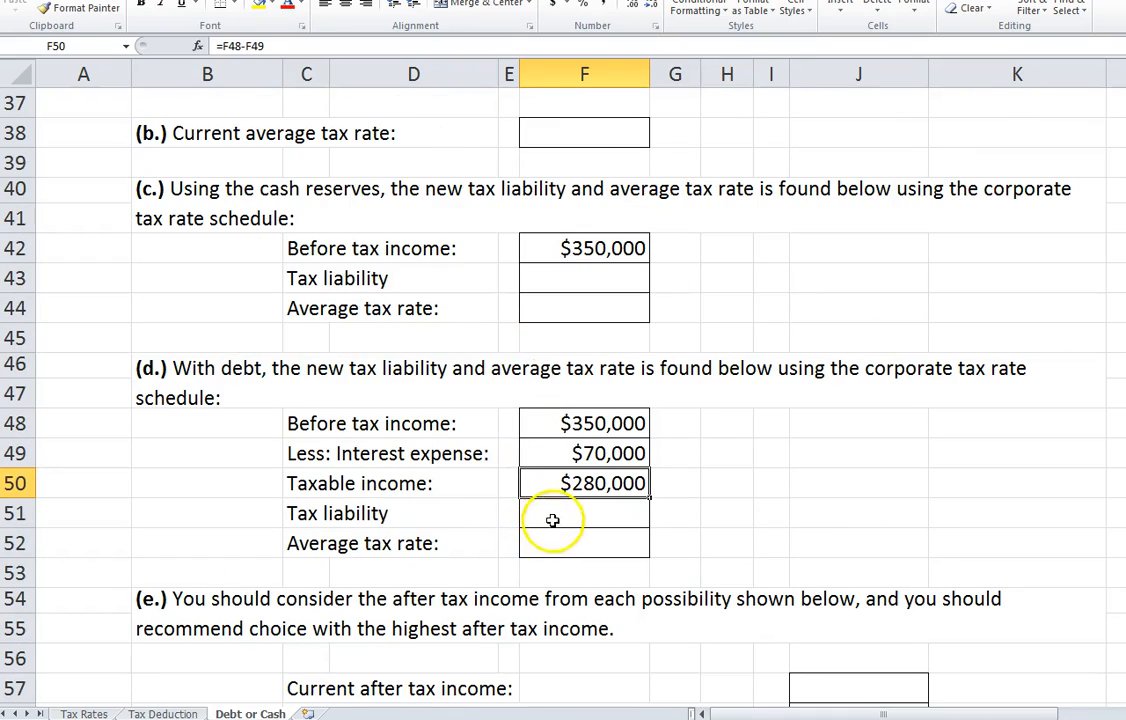
click(552, 515)
- Examine the Total Tax and Average Tax Rate formulas for the 150,000 earnings example on the Tax Rates sheet
click(72, 713)
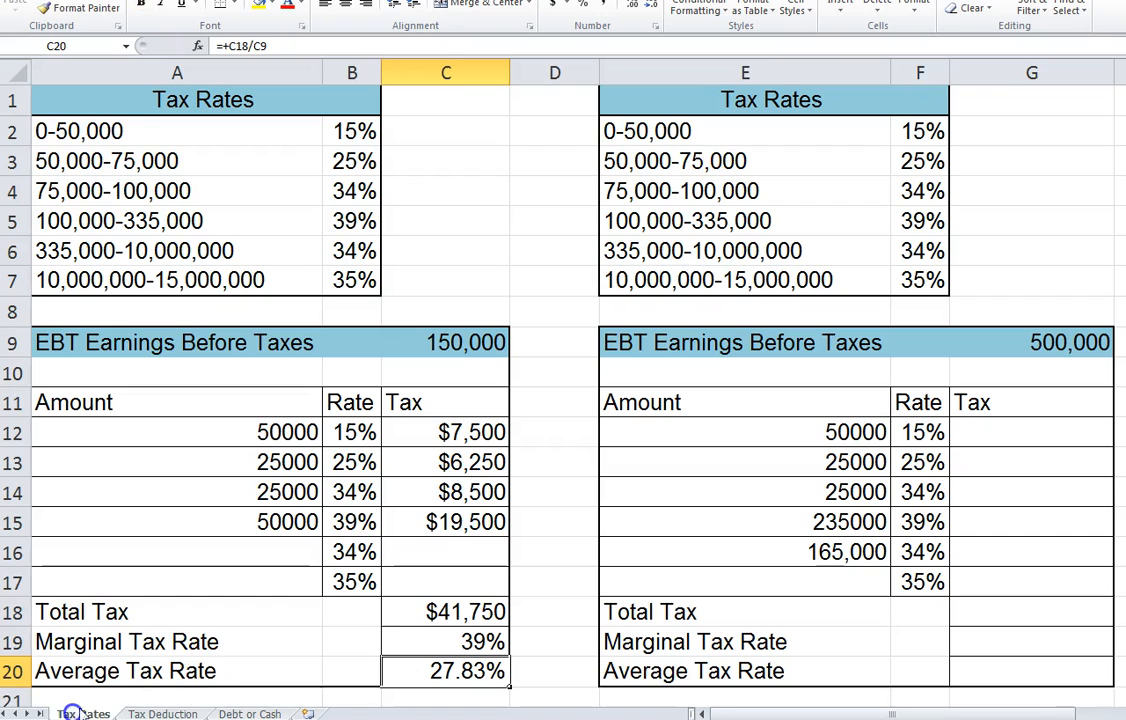
click(412, 610)
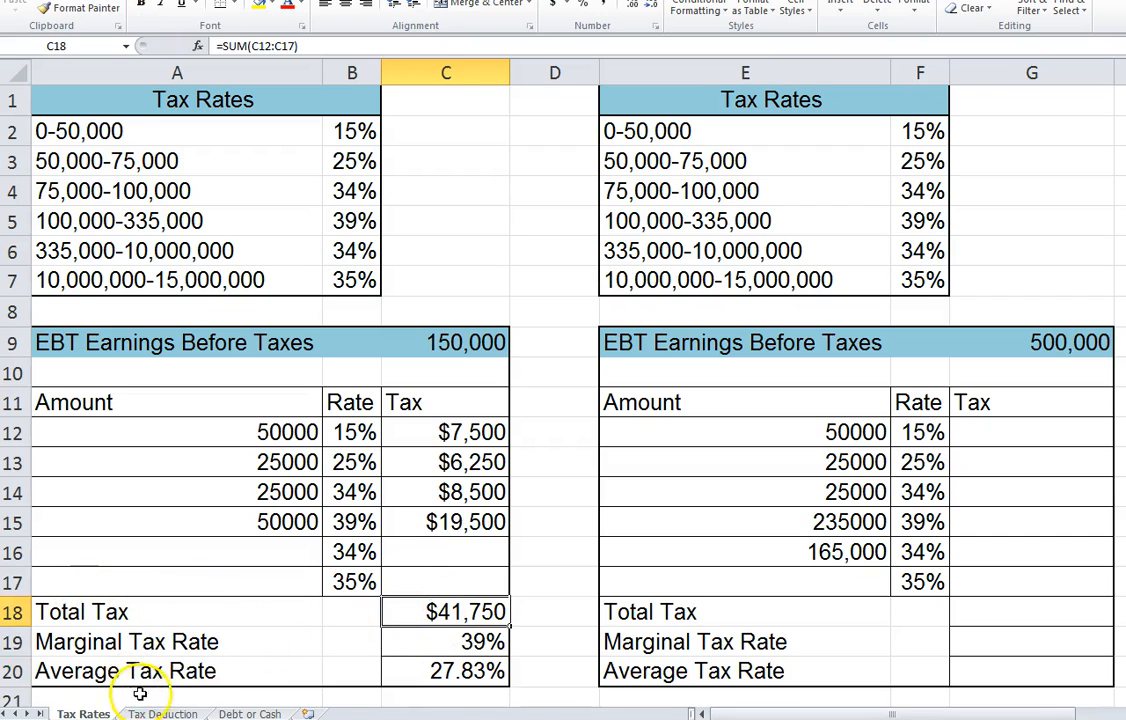
click(411, 675)
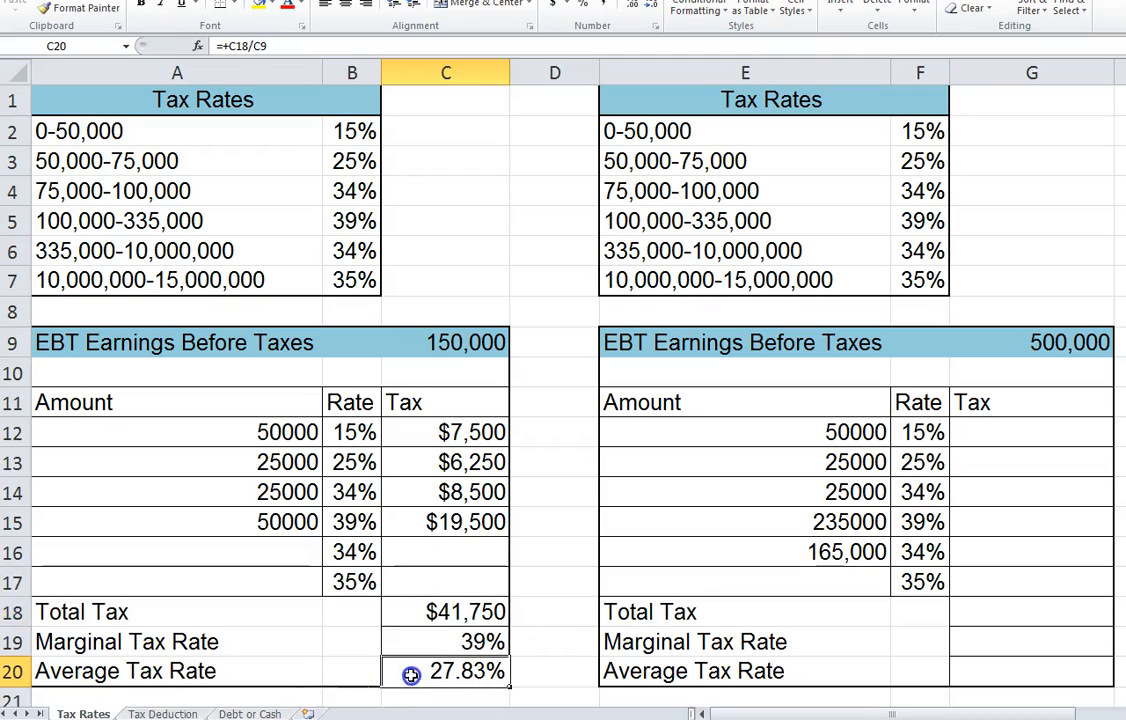
- Review part (e)'s three after tax income cells, J57 to J59, on the Debt or Cash sheet
click(250, 713)
scroll(440, 465, up, 3)
scroll(441, 462, down, 3)
scroll(441, 460, down, 3)
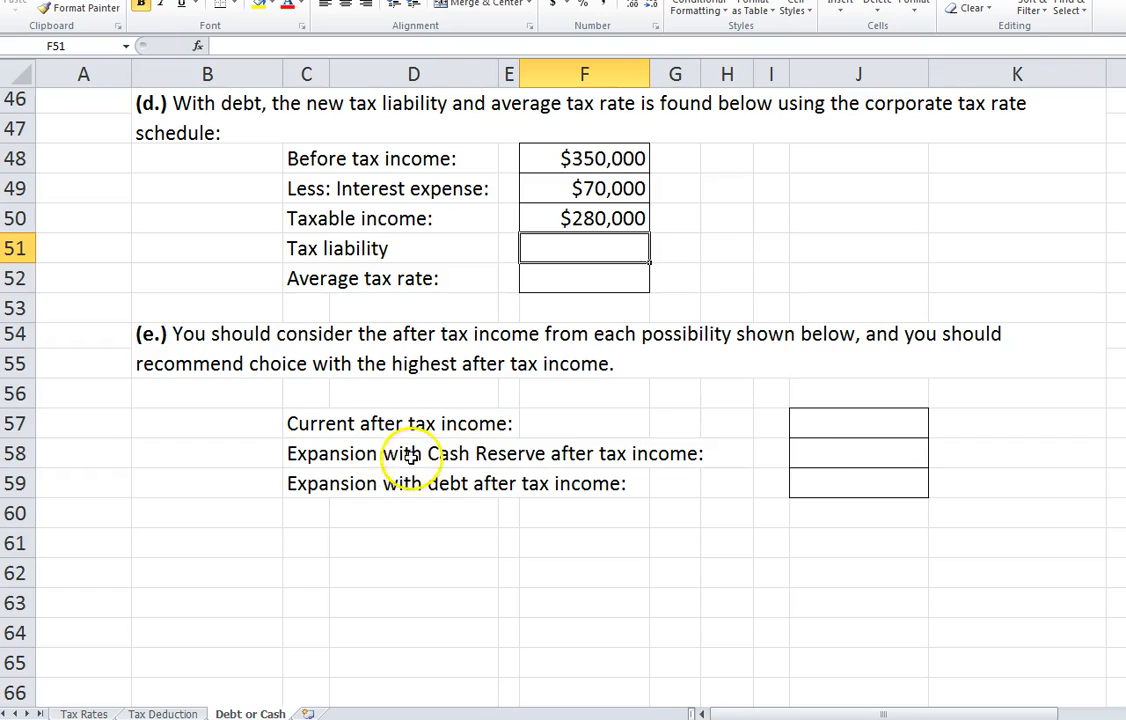
click(831, 427)
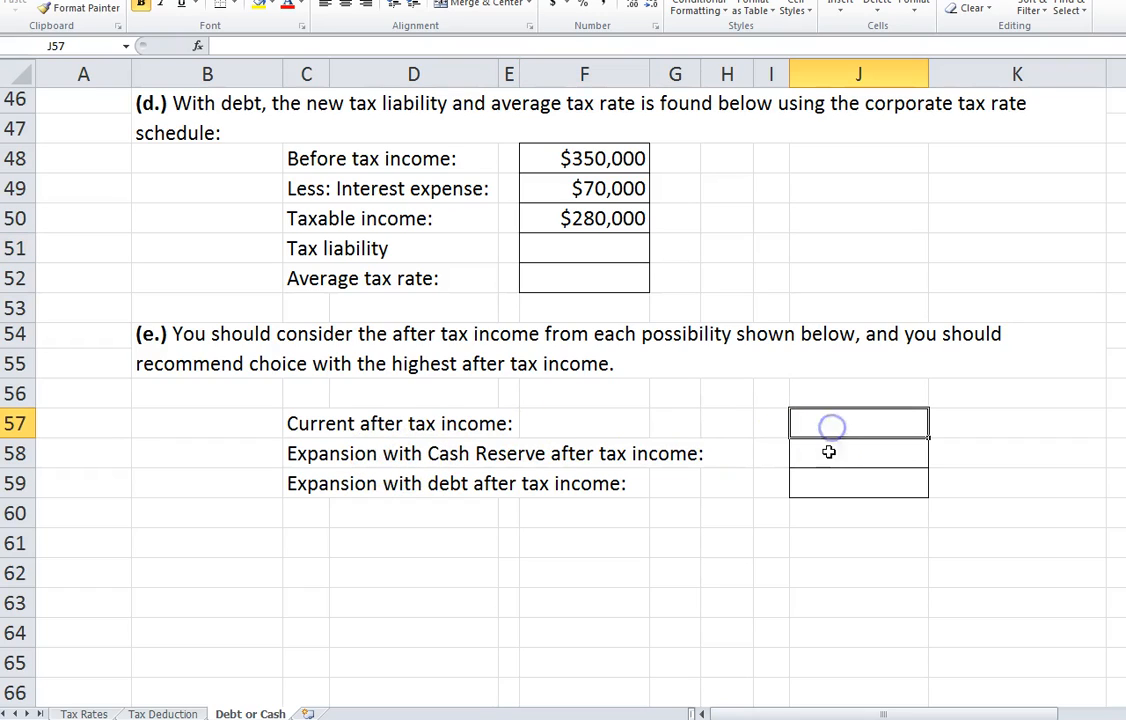
click(827, 456)
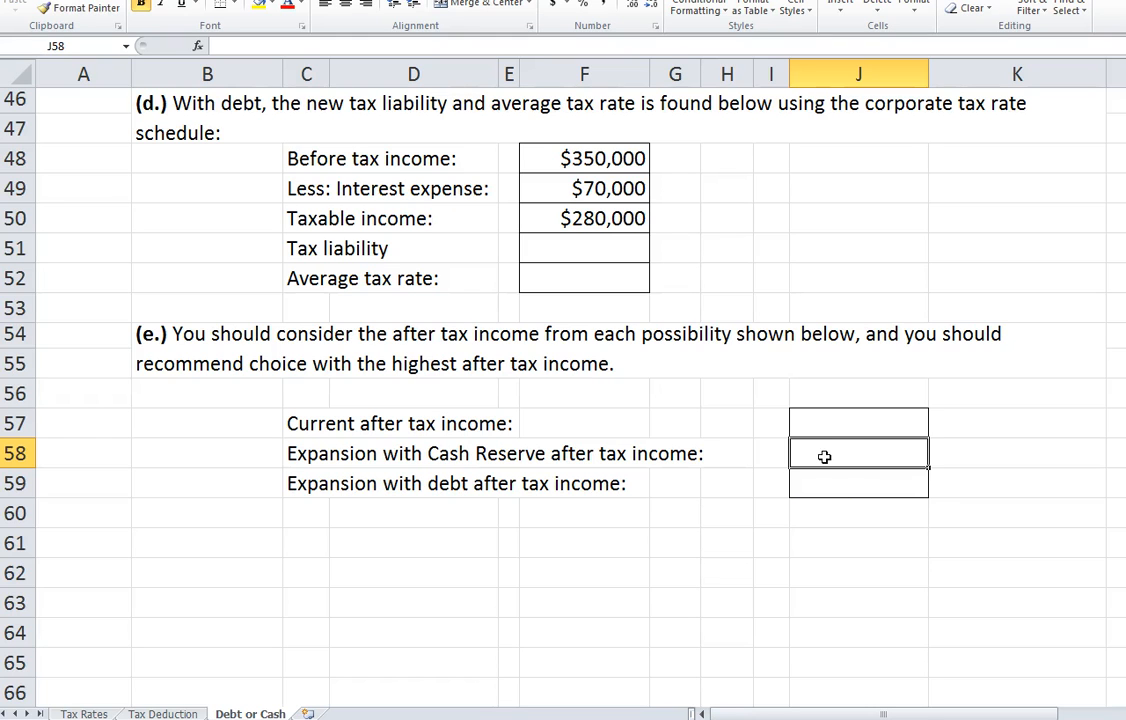
click(825, 486)
click(826, 425)
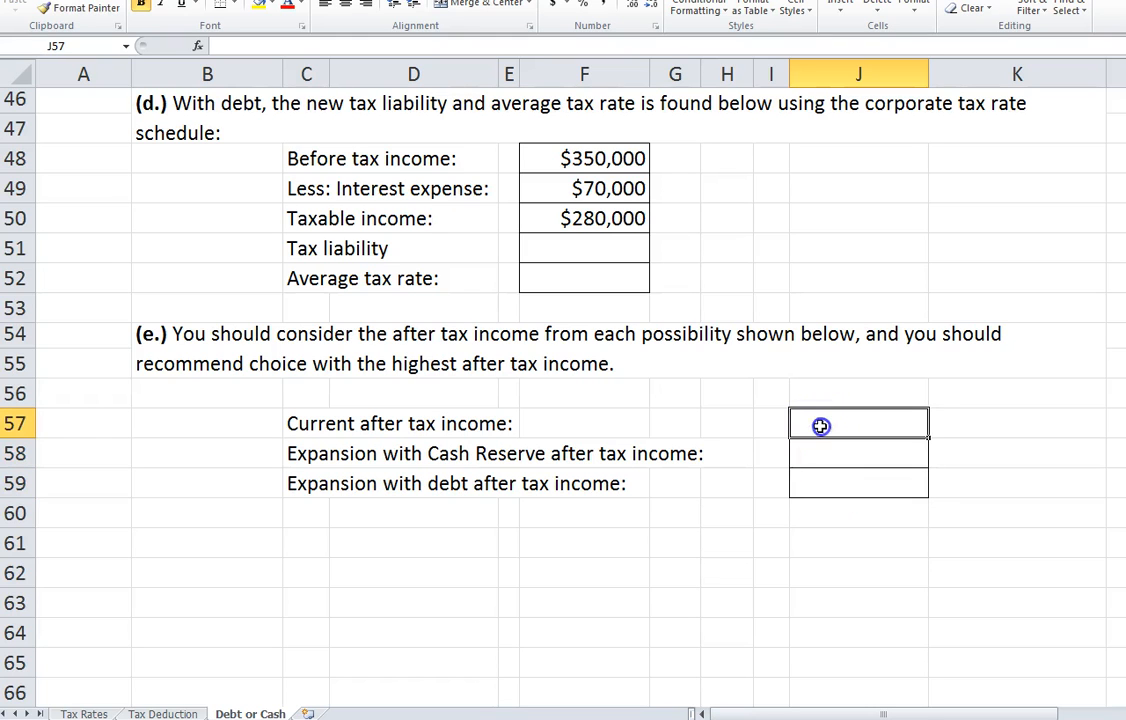
- Match part (e)'s after tax income cells with the Tax liability cells of parts (a), (c) and (d)
scroll(746, 422, up, 2)
scroll(746, 422, up, 2)
click(590, 166)
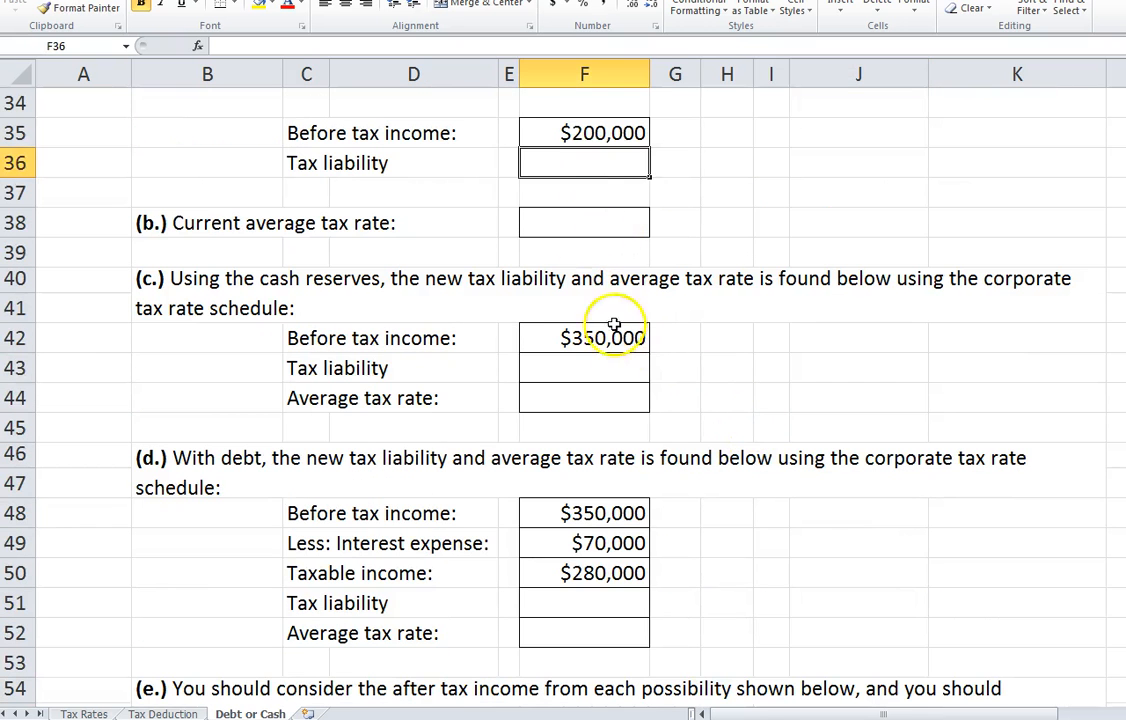
scroll(600, 325, down, 3)
click(806, 547)
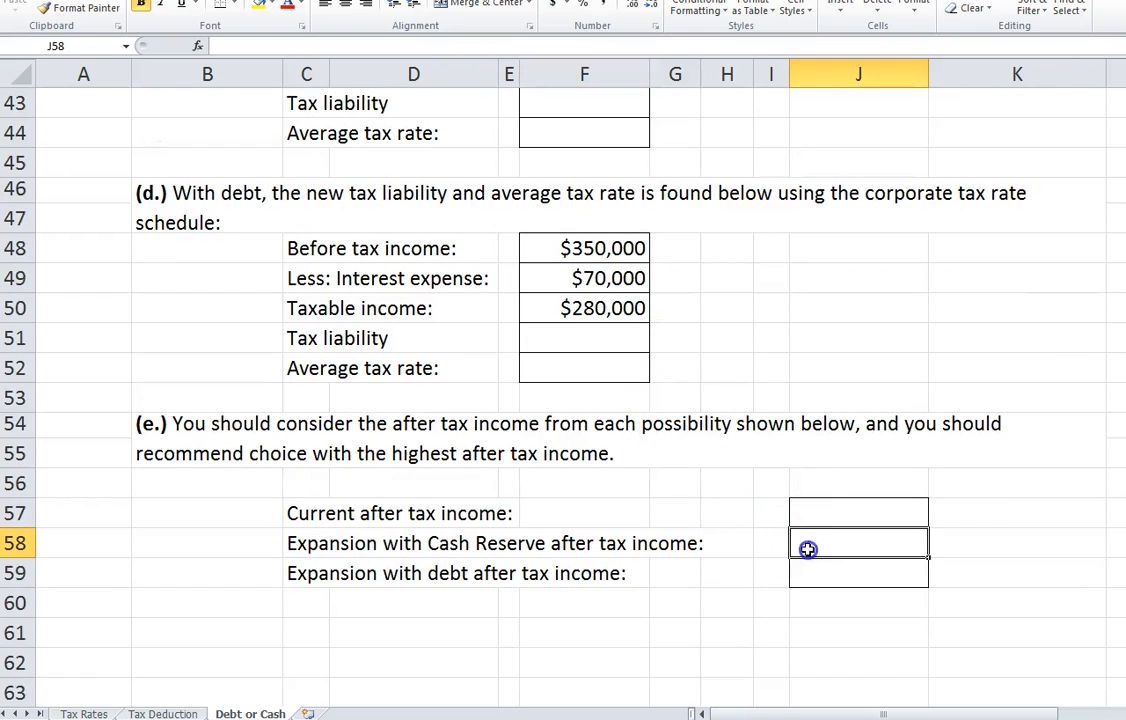
click(572, 136)
scroll(585, 230, up, 1)
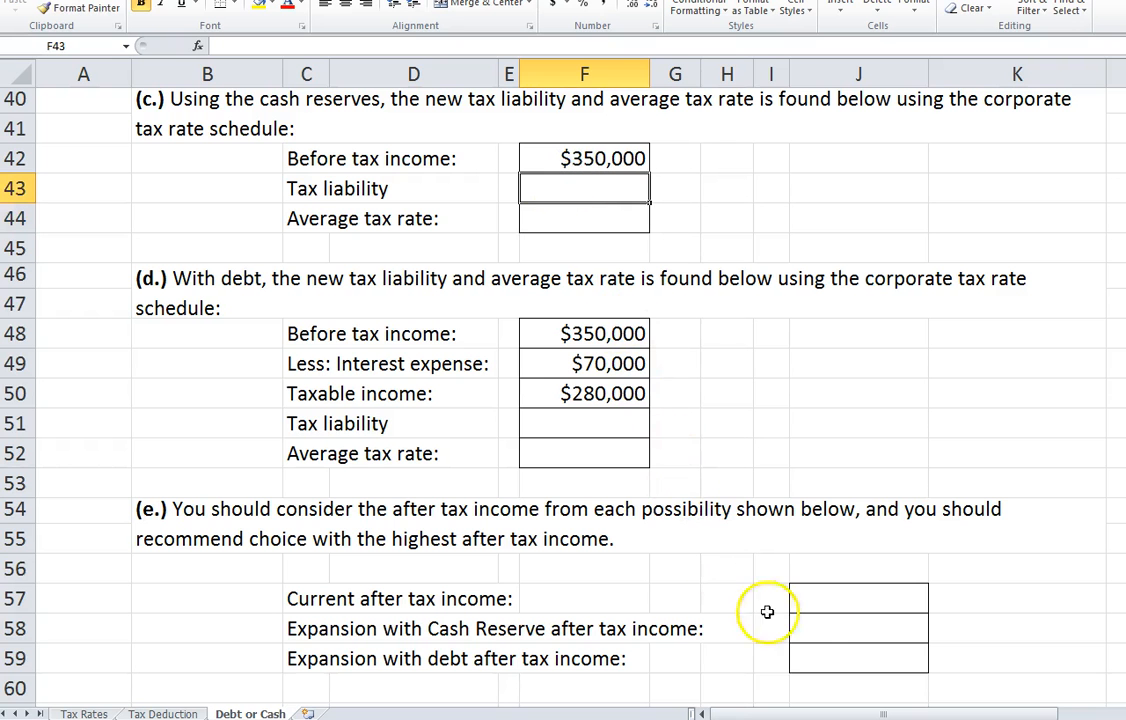
click(805, 632)
click(827, 662)
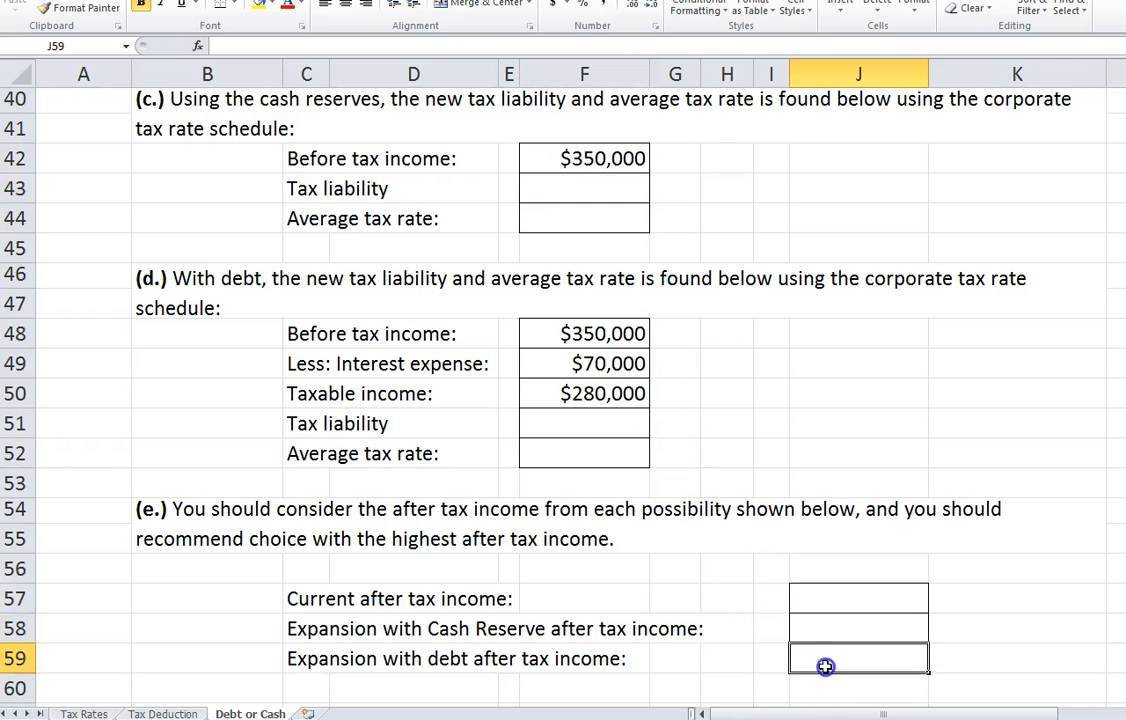
click(566, 430)
scroll(700, 505, down, 2)
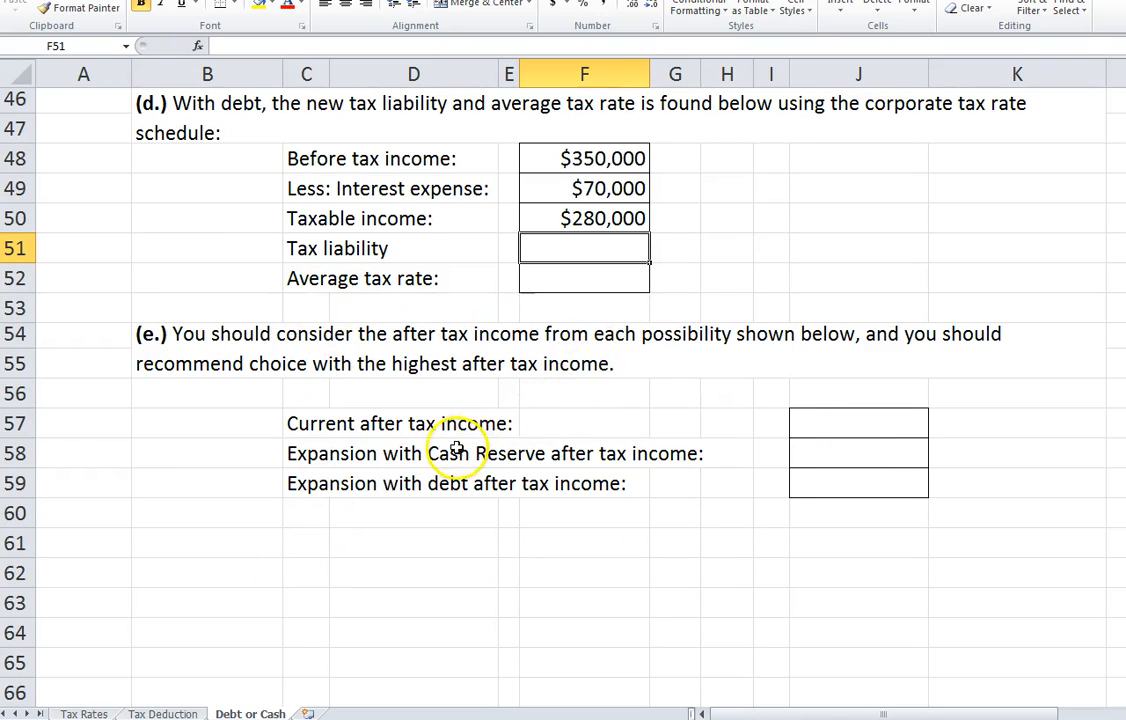
- Revisit the Hemingway exercise description and compare it with the Tax Rates and Tax Deduction sheets
scroll(400, 420, up, 8)
scroll(405, 418, up, 7)
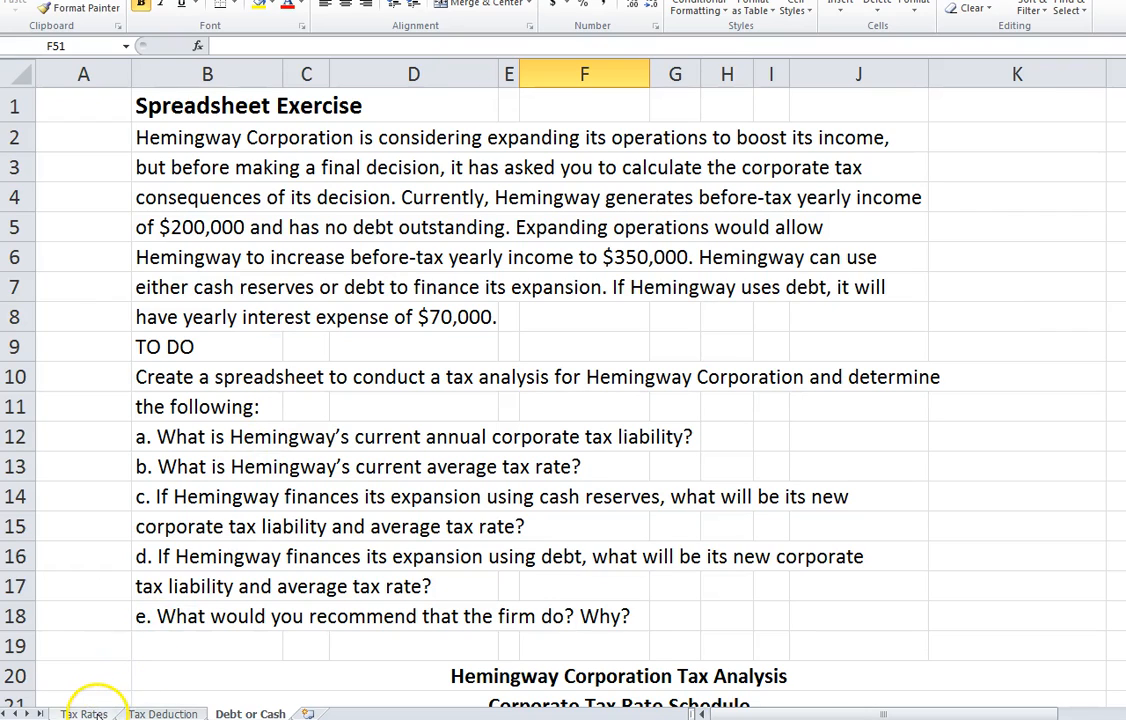
click(86, 713)
click(162, 713)
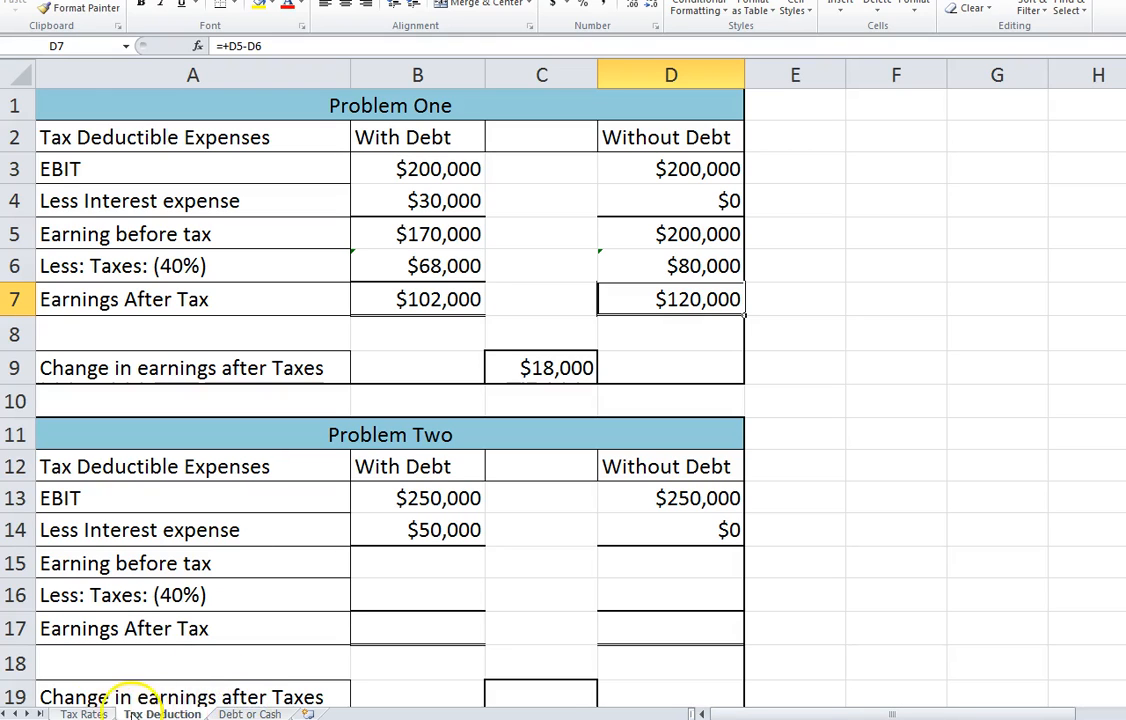
click(250, 713)
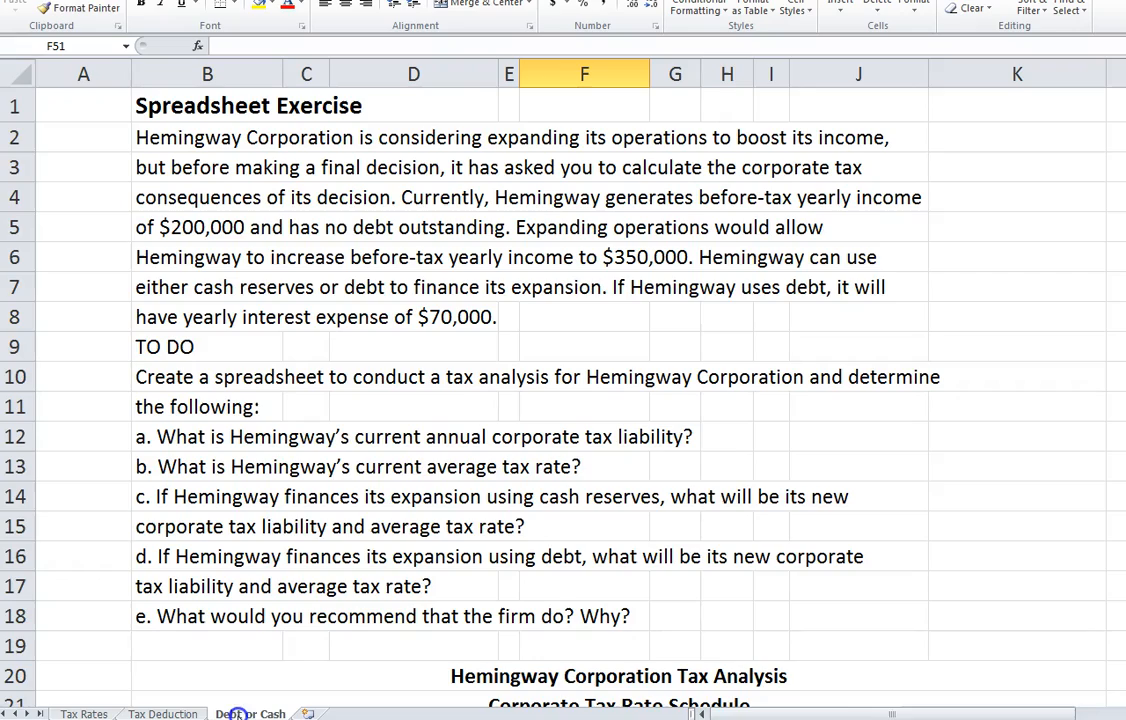
- Look over parts (a) to (e) of the Debt or Cash sheet once more and return to the exercise description
scroll(369, 468, down, 5)
scroll(369, 478, down, 4)
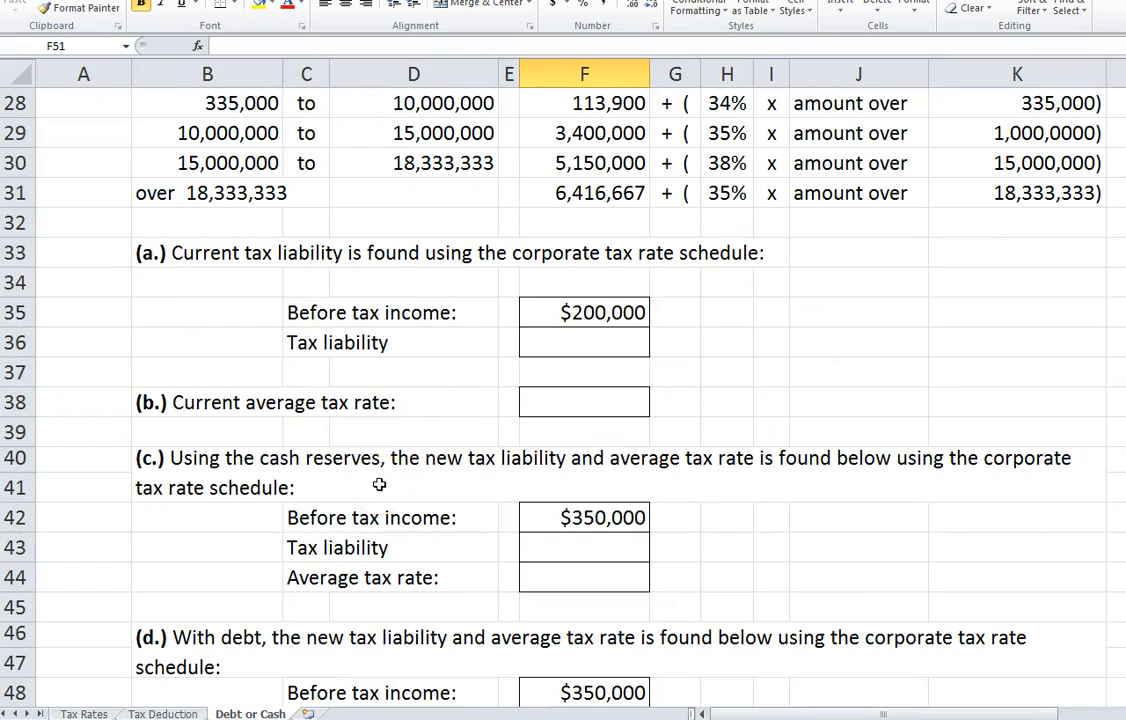
scroll(379, 484, down, 3)
scroll(370, 487, down, 2)
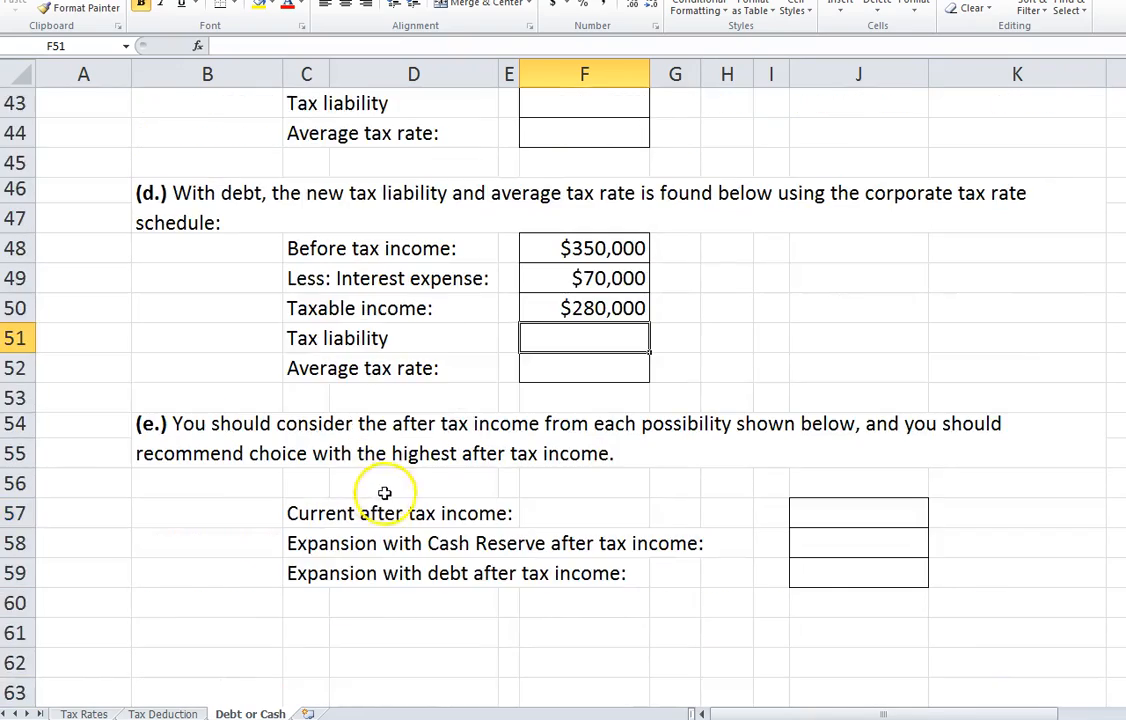
scroll(377, 490, up, 14)
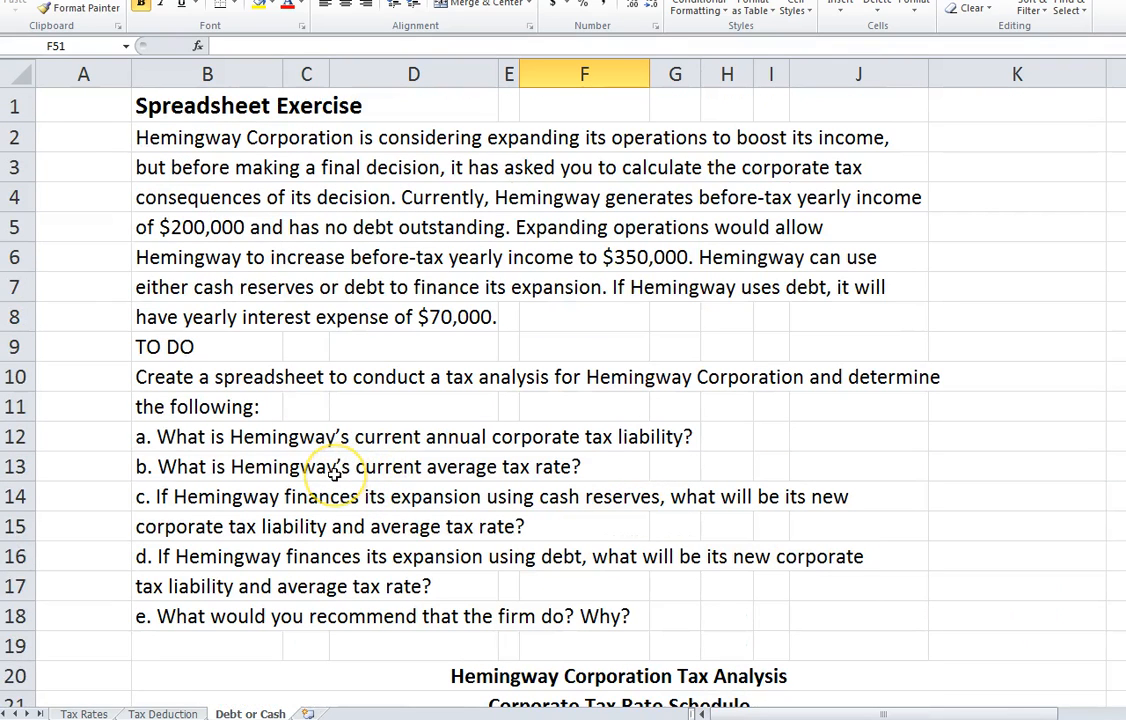